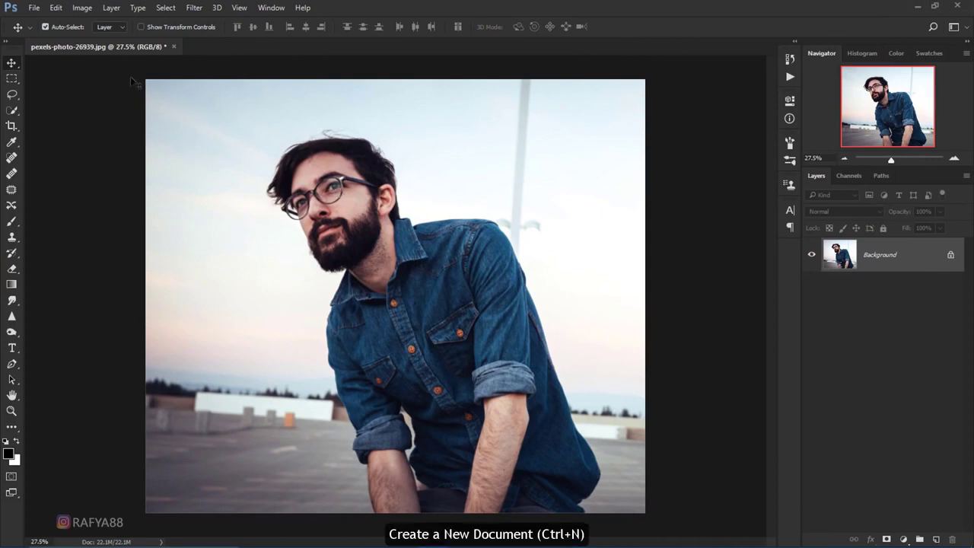
Create a new white Untitled-1 document, 2000 × 1400 pixels at 300 ppi.
{"action": "left_click", "coordinate": [34, 7]}
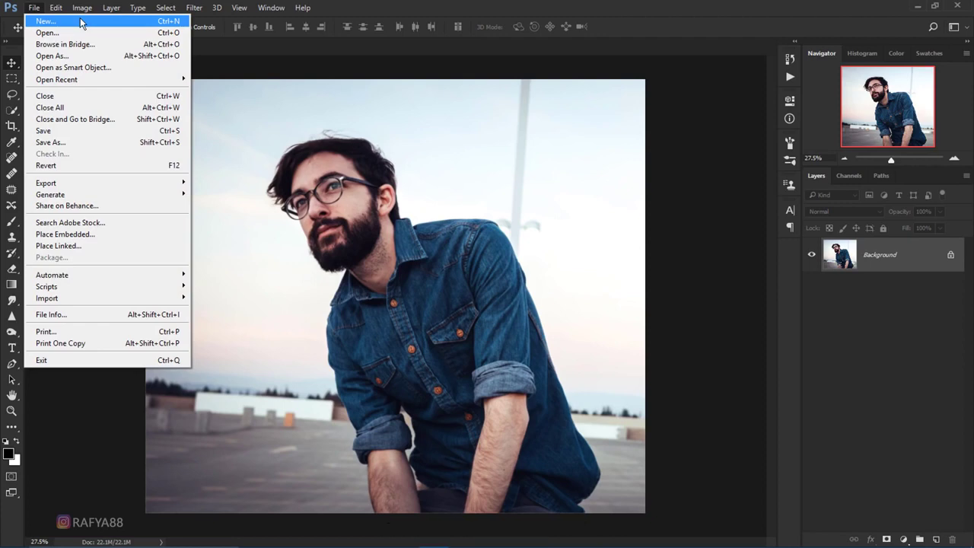
{"action": "left_click", "coordinate": [260, 245]}
{"action": "key", "text": "ctrl+n"}
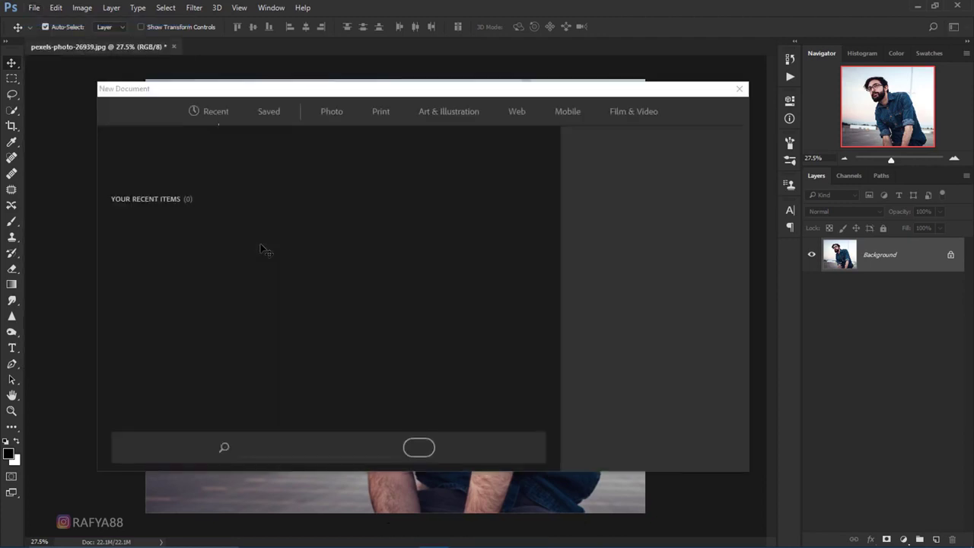
{"action": "left_click_drag", "start_coordinate": [362, 93], "coordinate": [354, 93]}
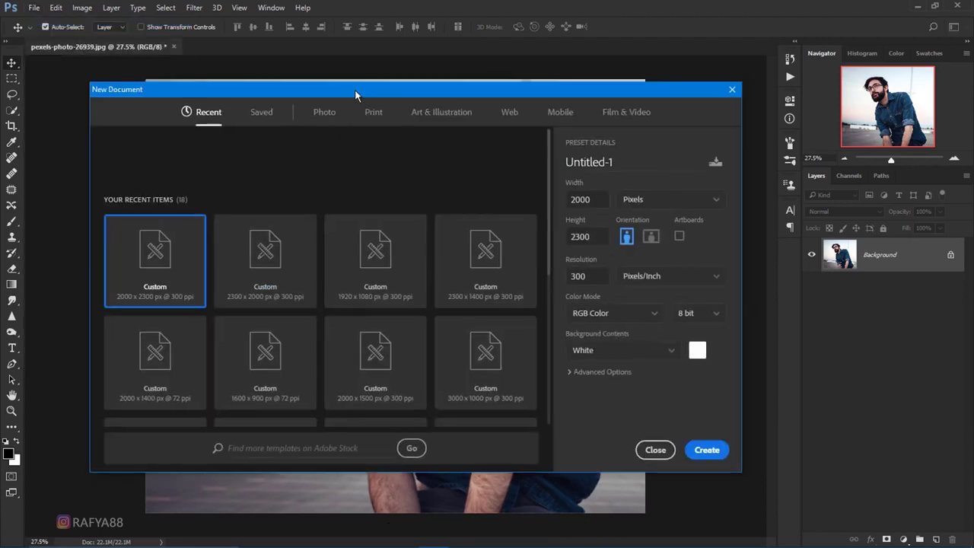
{"action": "left_click", "coordinate": [634, 201]}
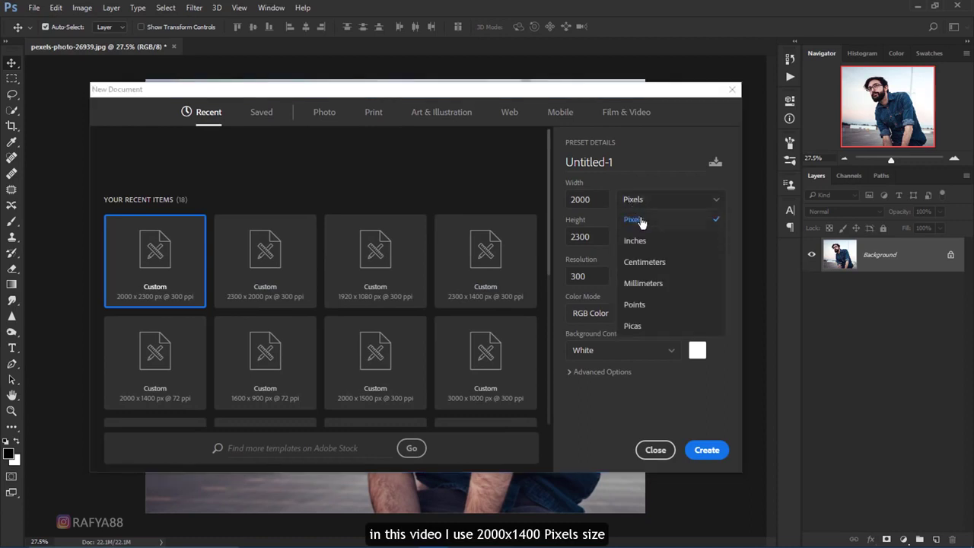
{"action": "double_click", "coordinate": [582, 199]}
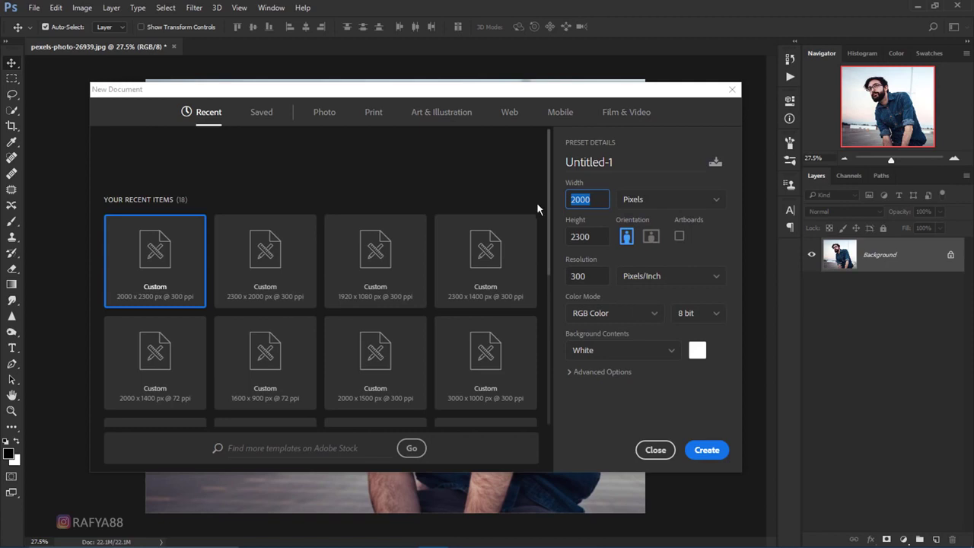
{"action": "double_click", "coordinate": [573, 238]}
{"action": "type", "text": "1400"}
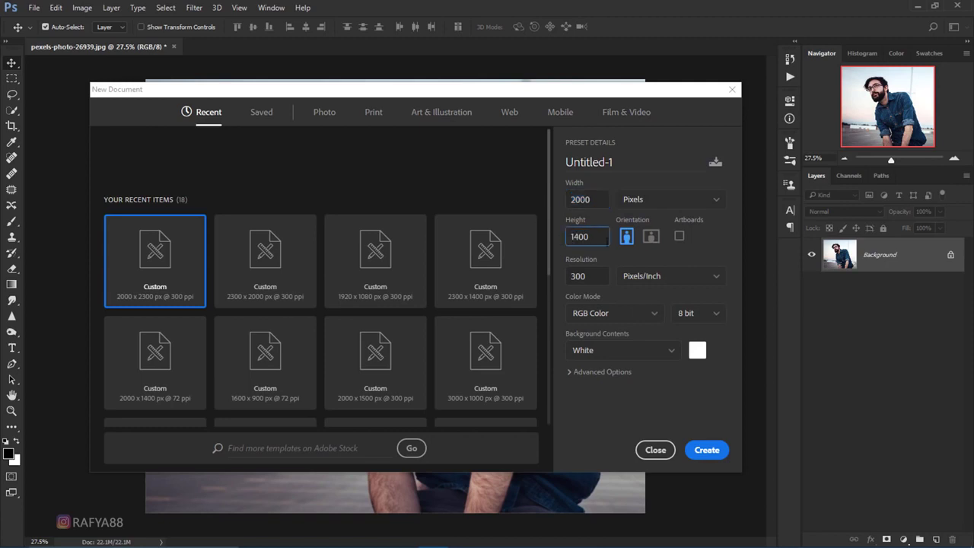
{"action": "left_click", "coordinate": [706, 451]}
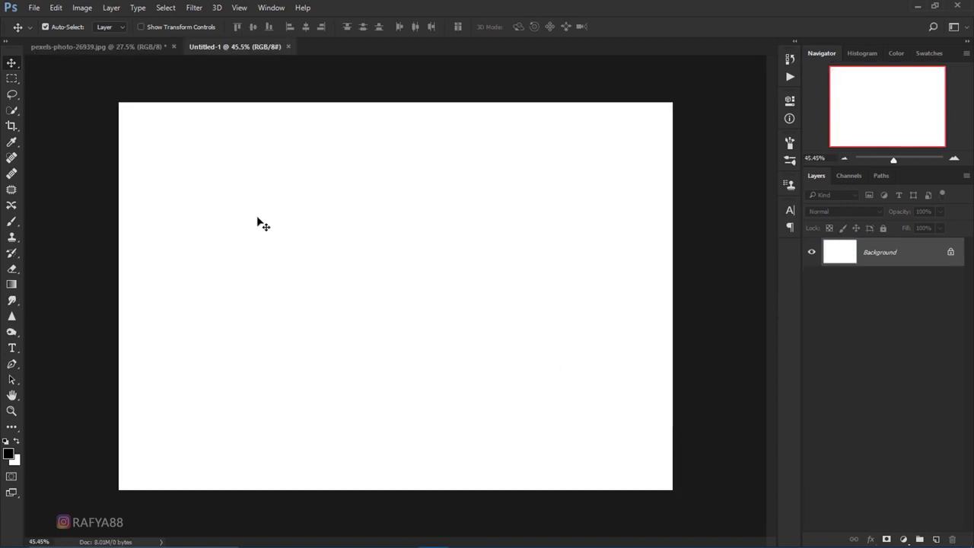
Drag the bearded man photo into Untitled-1 and shrink it to about 68%.
{"action": "left_click", "coordinate": [58, 48]}
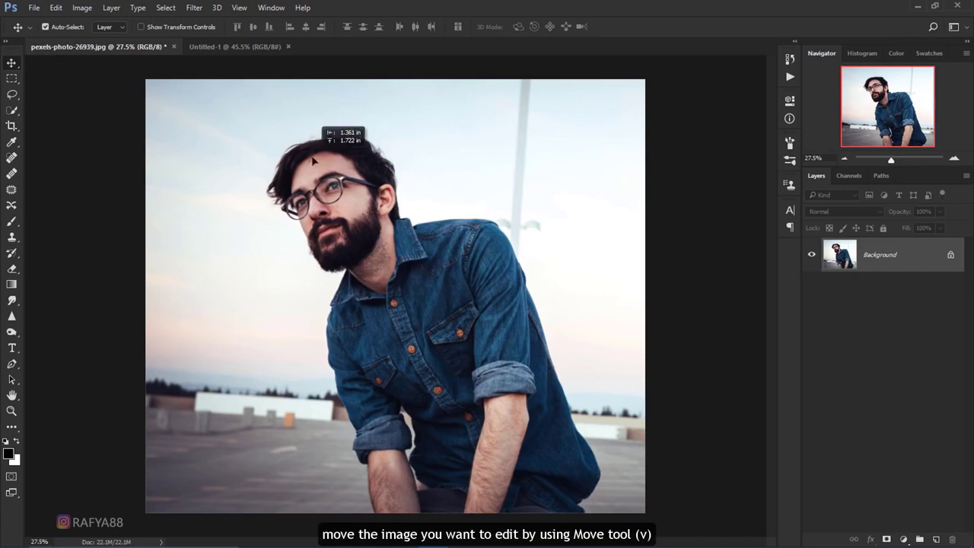
{"action": "left_click_drag", "start_coordinate": [326, 174], "coordinate": [326, 200]}
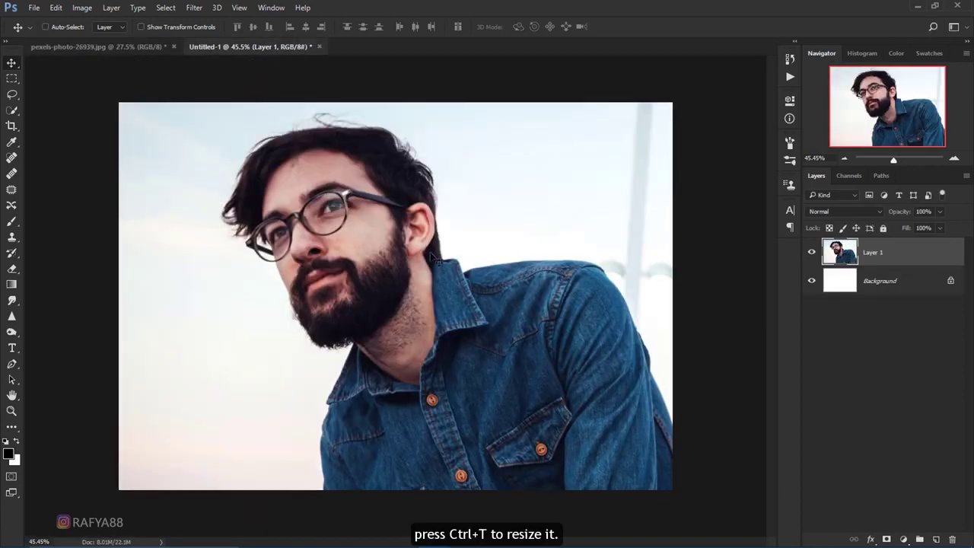
{"action": "key", "text": "ctrl+t"}
{"action": "key", "text": "ctrl+0"}
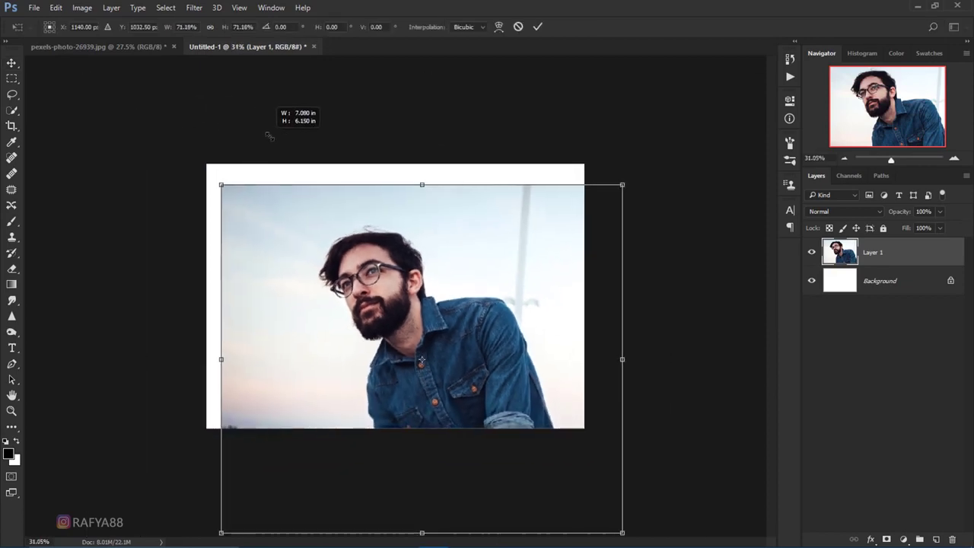
{"action": "left_click_drag", "start_coordinate": [140, 113], "coordinate": [279, 167]}
{"action": "left_click_drag", "start_coordinate": [386, 272], "coordinate": [373, 235]}
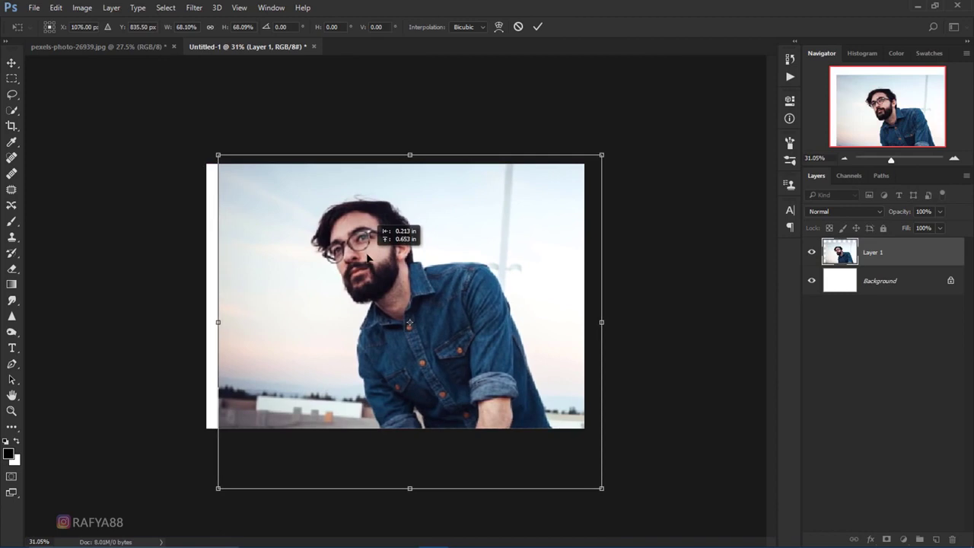
Fine-tune the photo's size and position, apply the transform, and duplicate Layer 1.
{"action": "left_click_drag", "start_coordinate": [598, 485], "coordinate": [588, 448]}
{"action": "left_click_drag", "start_coordinate": [499, 381], "coordinate": [499, 366]}
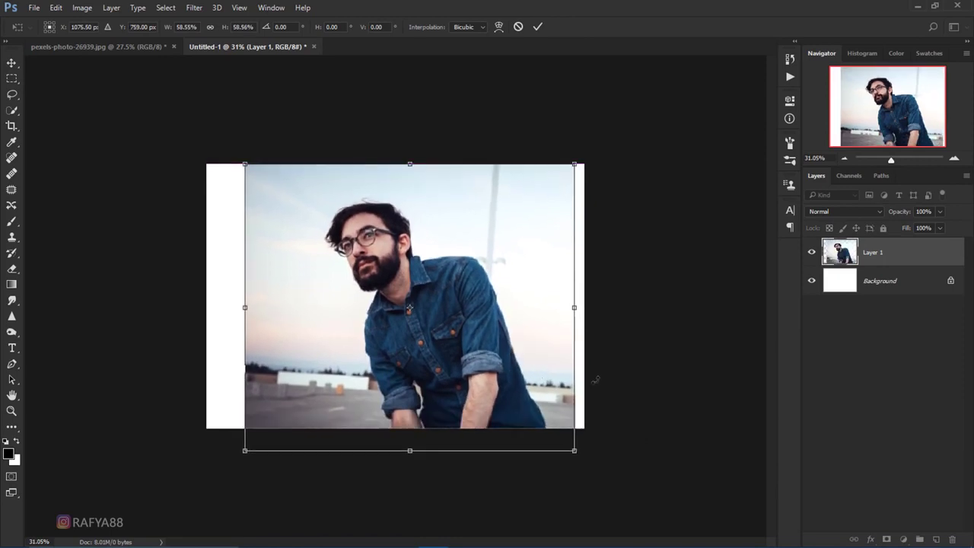
{"action": "left_click", "coordinate": [539, 28]}
{"action": "key", "text": "ctrl+0"}
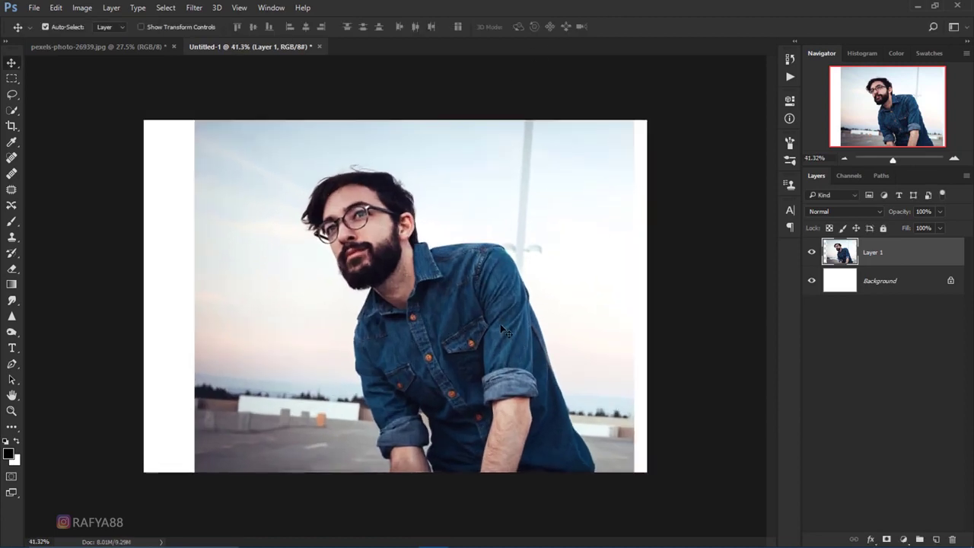
{"action": "left_click_drag", "start_coordinate": [883, 266], "coordinate": [938, 536]}
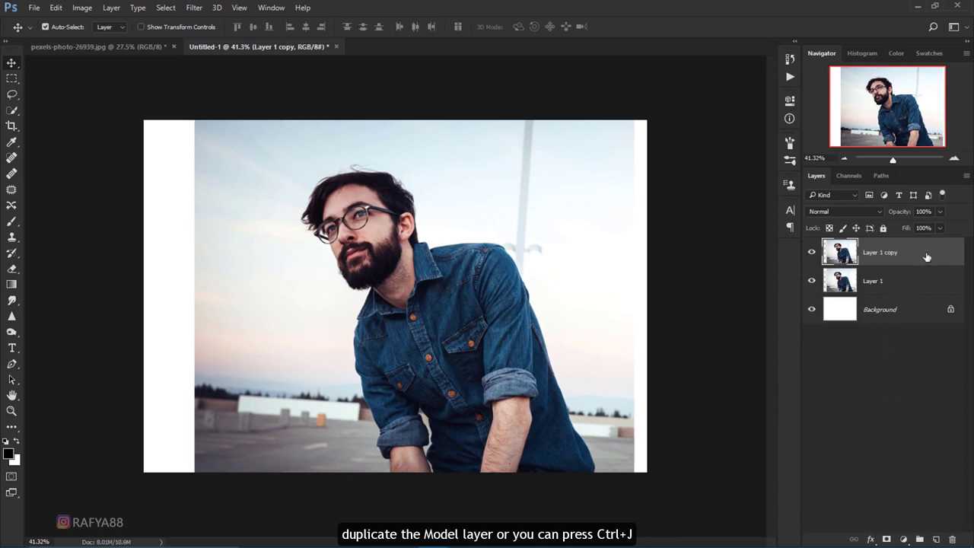
Hide Layer 1 and convert Layer 1 copy to a smart object.
{"action": "left_click", "coordinate": [812, 282]}
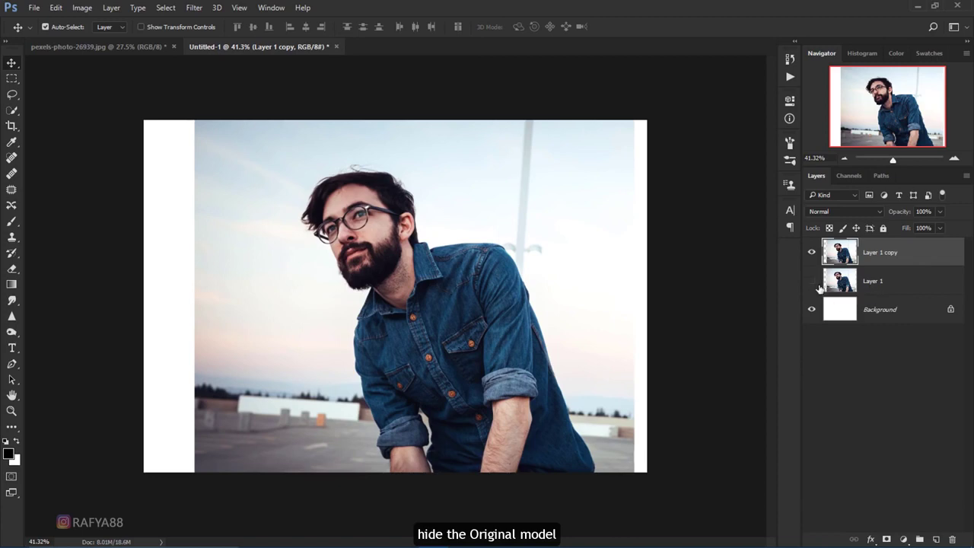
{"action": "right_click", "coordinate": [910, 252]}
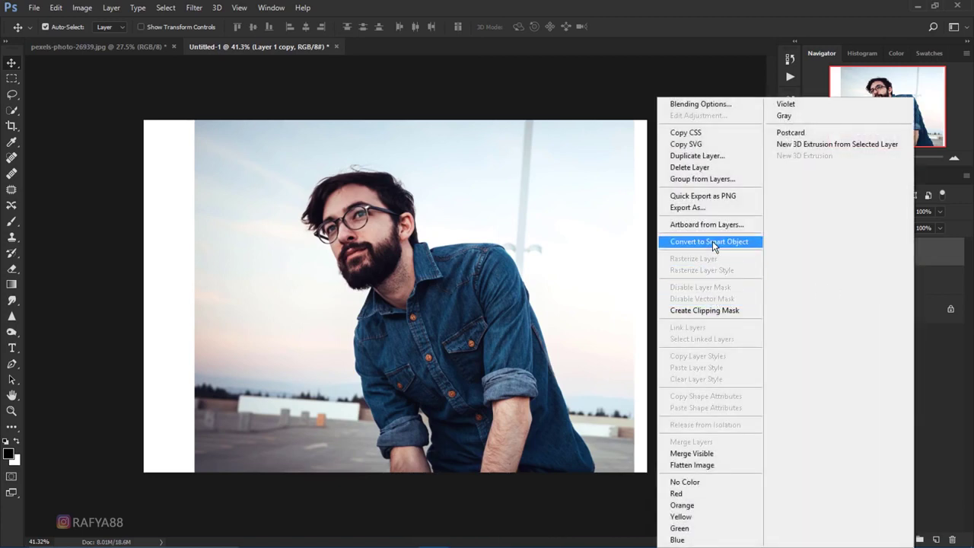
{"action": "left_click", "coordinate": [712, 241]}
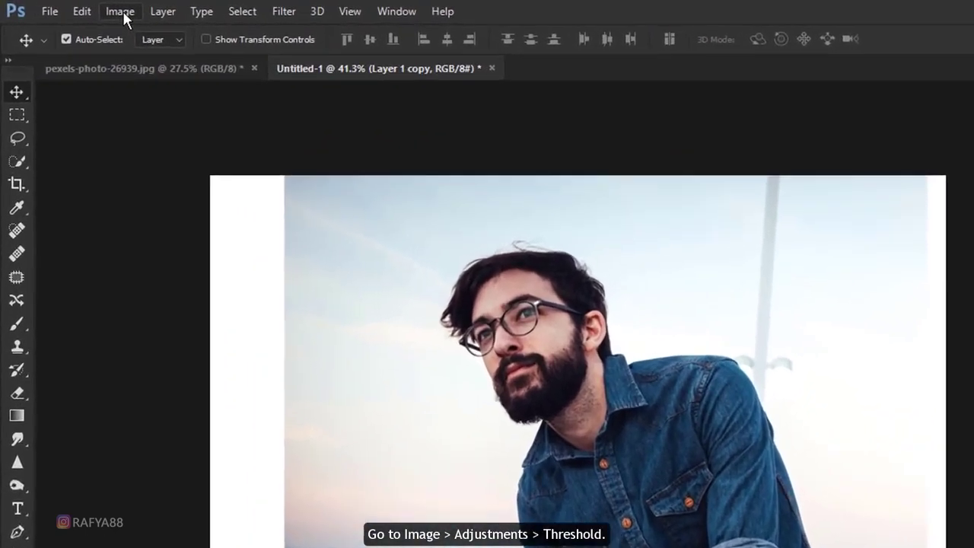
Apply a Threshold adjustment at level 100 to Layer 1 copy.
{"action": "left_click", "coordinate": [83, 8]}
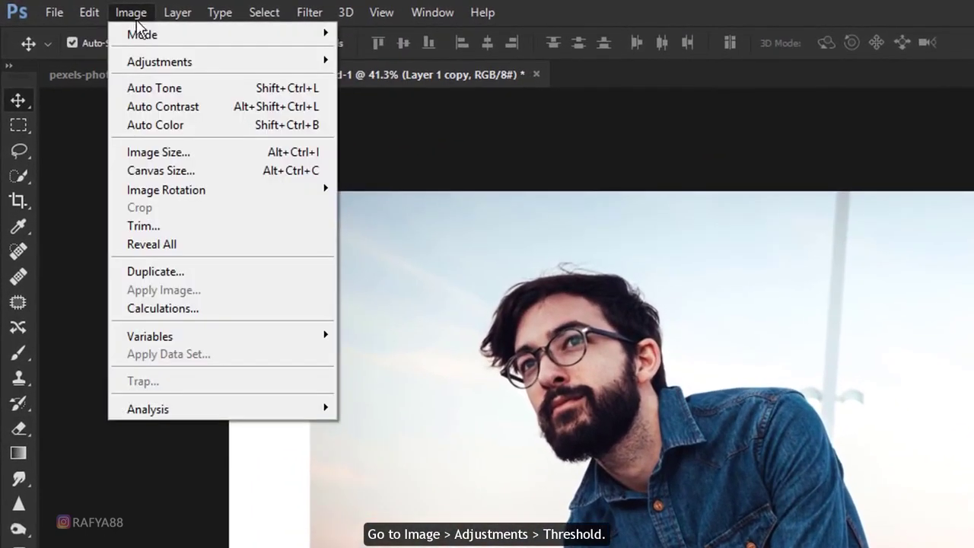
{"action": "mouse_move", "coordinate": [160, 61]}
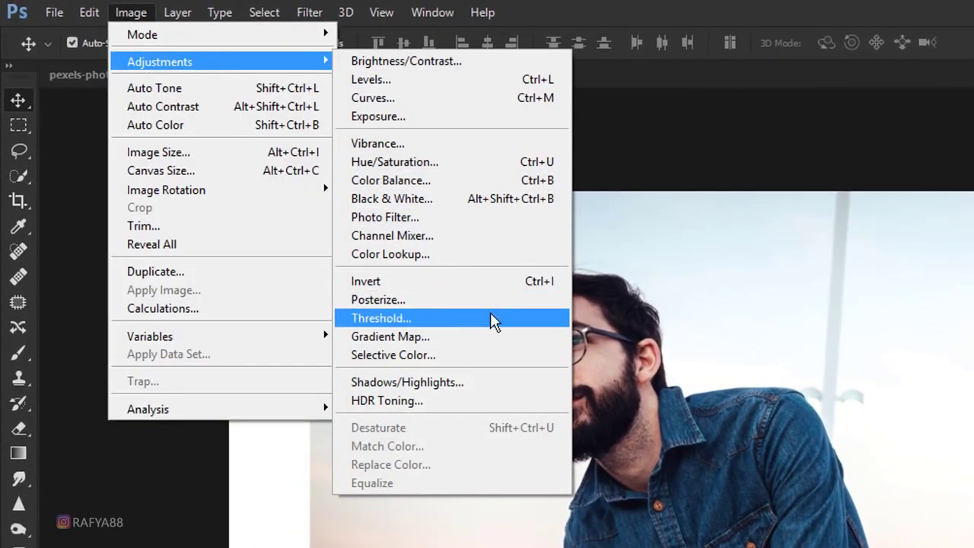
{"action": "left_click", "coordinate": [490, 315]}
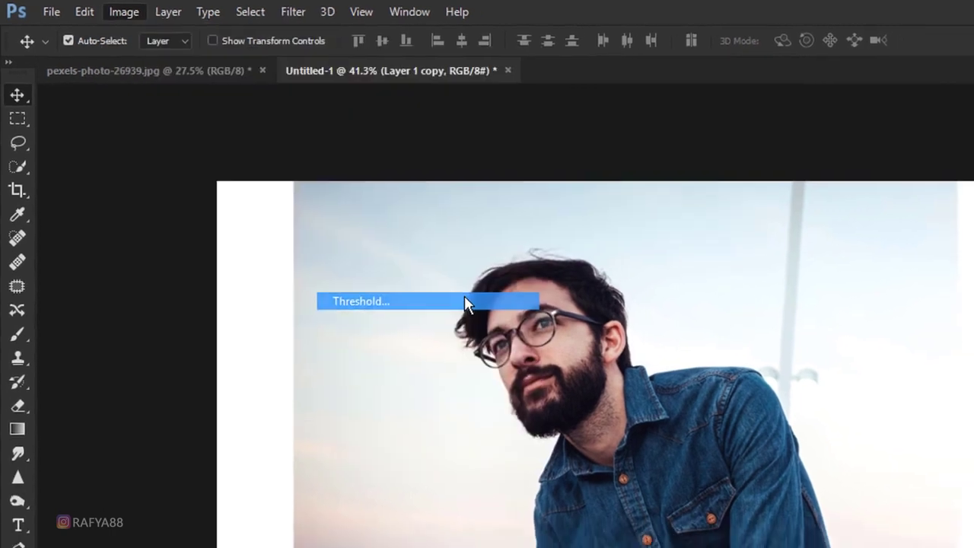
{"action": "left_click_drag", "start_coordinate": [676, 166], "coordinate": [587, 174]}
{"action": "mouse_move", "coordinate": [578, 267]}
{"action": "left_mouse_down"}
{"action": "mouse_move", "coordinate": [548, 265]}
{"action": "mouse_move", "coordinate": [562, 263]}
{"action": "left_mouse_up"}
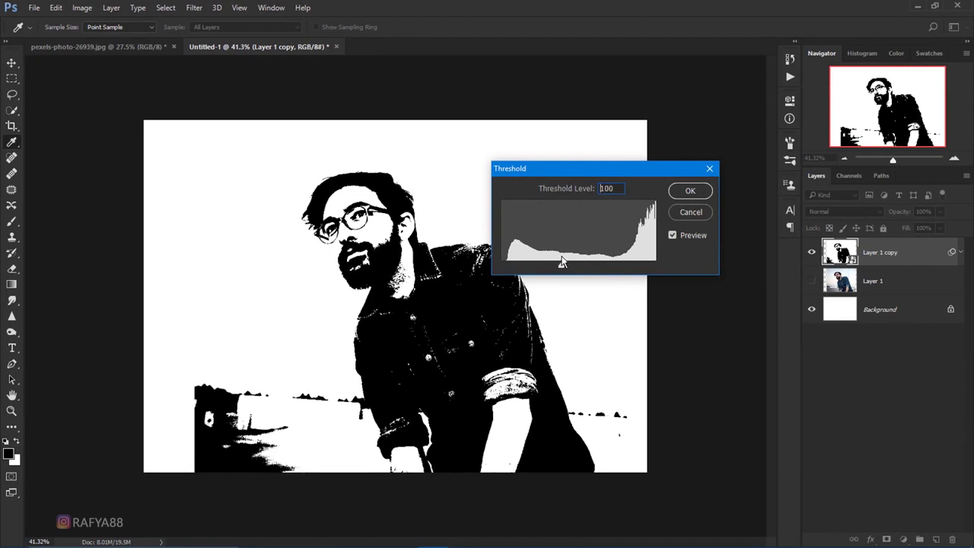
{"action": "left_click", "coordinate": [675, 193]}
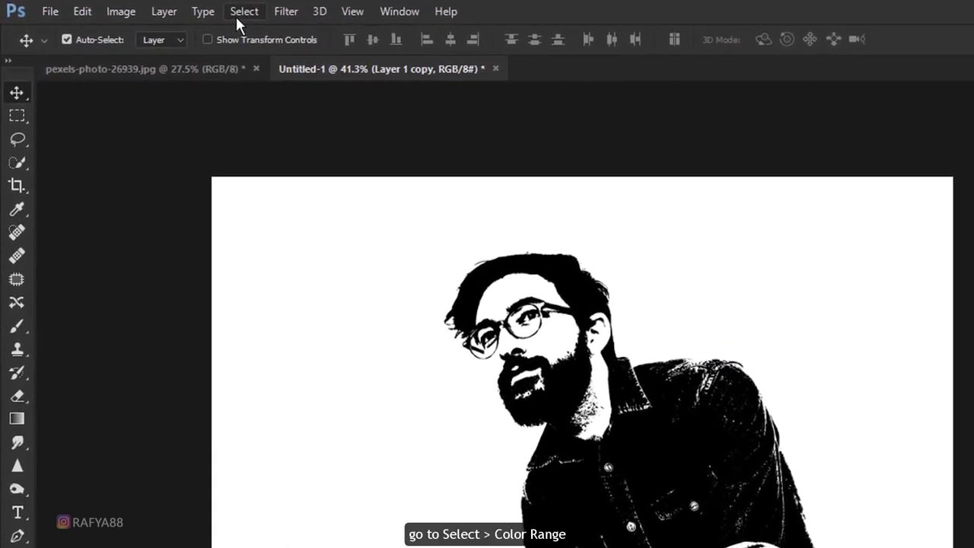
Make a Color Range selection at fuzziness 77 and add it as Layer 1 copy's mask.
{"action": "left_click", "coordinate": [242, 12]}
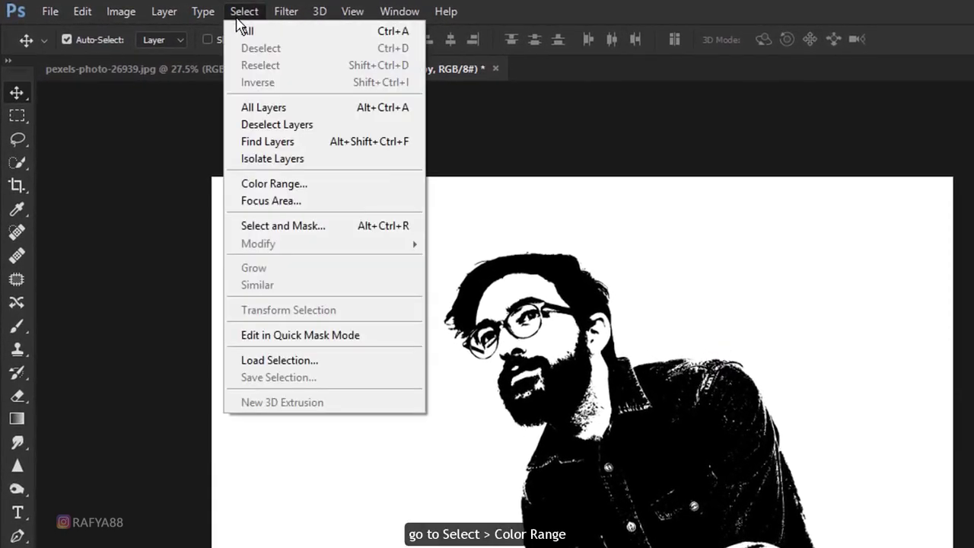
{"action": "left_click", "coordinate": [357, 185]}
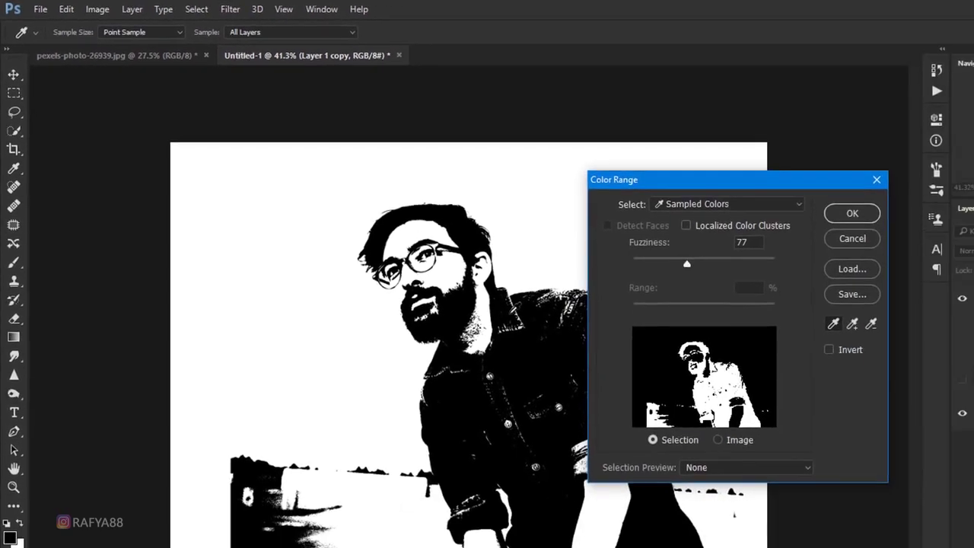
{"action": "left_click_drag", "start_coordinate": [670, 180], "coordinate": [632, 177]}
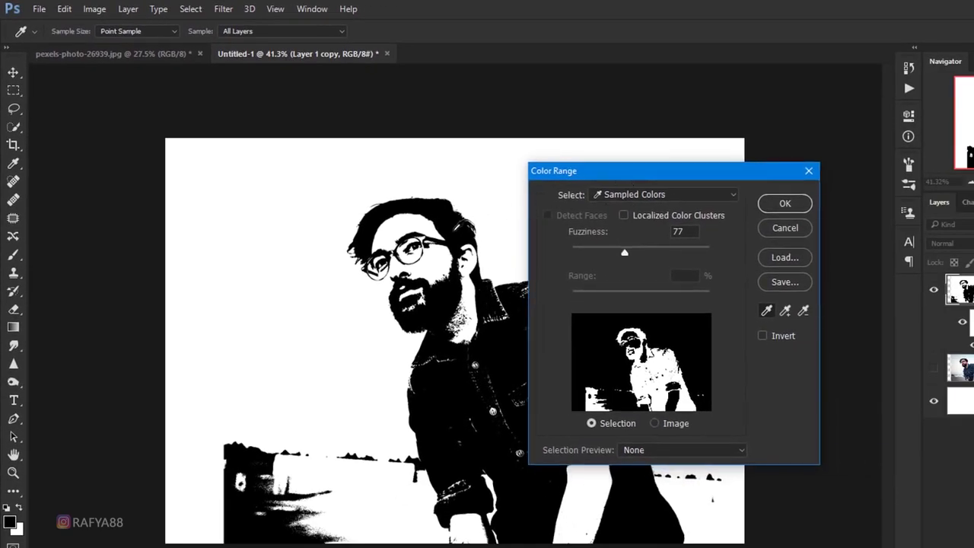
{"action": "left_click", "coordinate": [771, 207]}
{"action": "key", "text": "v"}
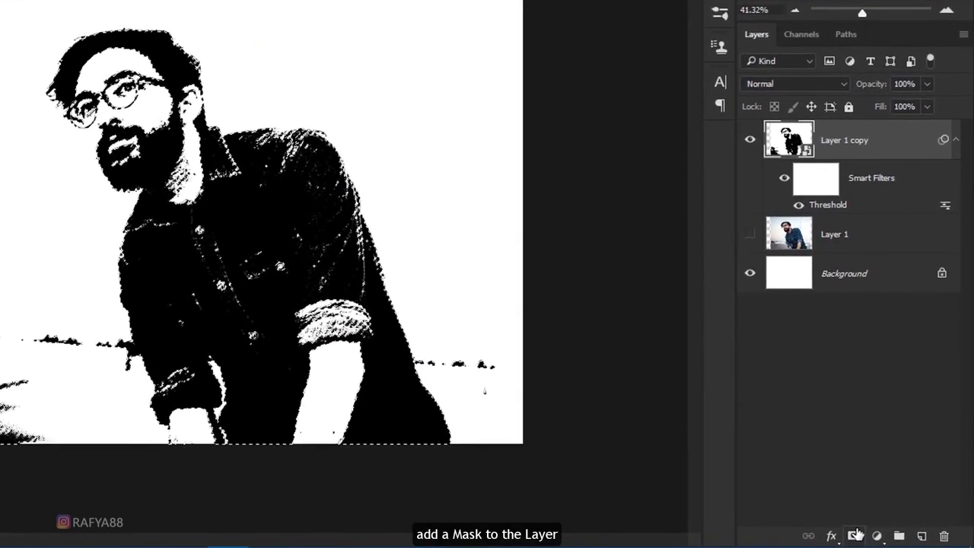
{"action": "left_click", "coordinate": [856, 534]}
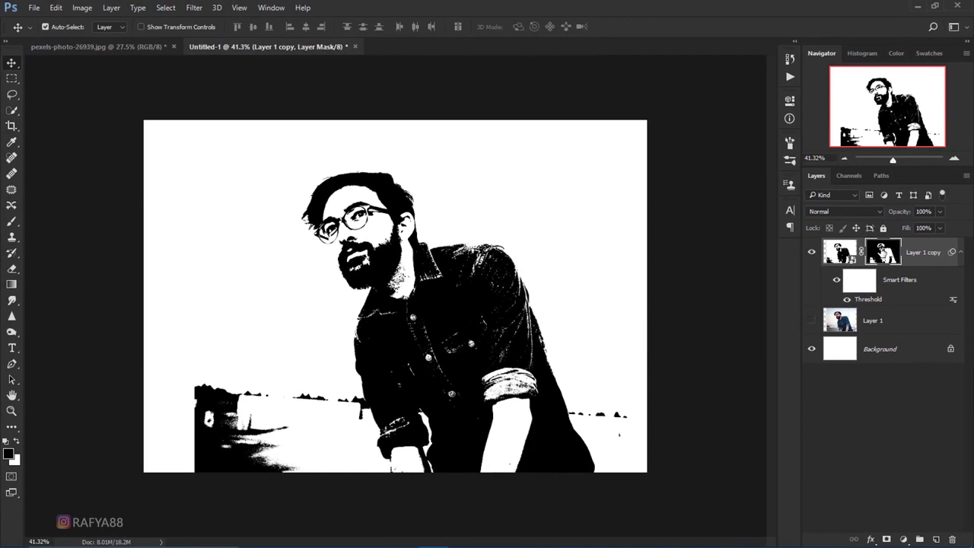
Set up a small, black, hard round brush for painting on the mask.
{"action": "left_click", "coordinate": [11, 222]}
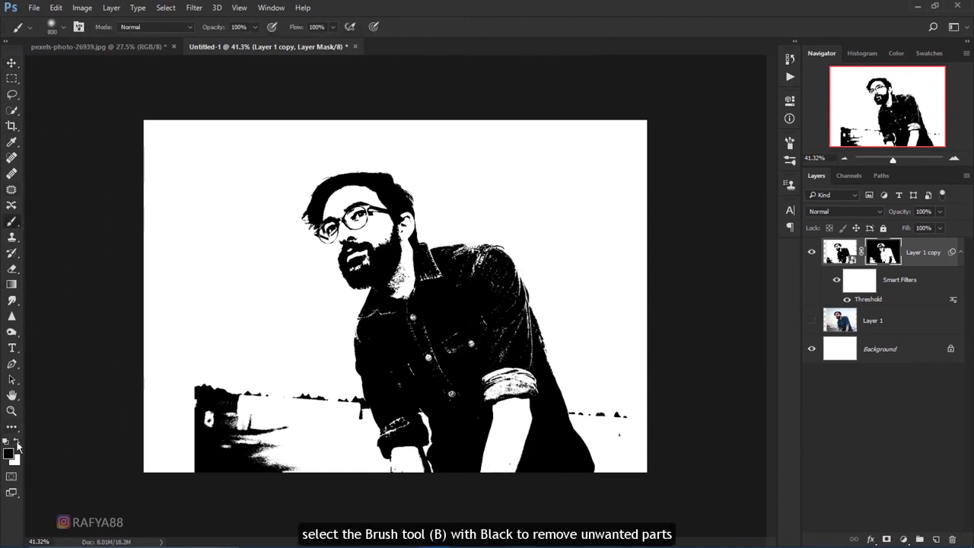
{"action": "scroll", "coordinate": [174, 413], "scroll_direction": "up", "scroll_amount": 3}
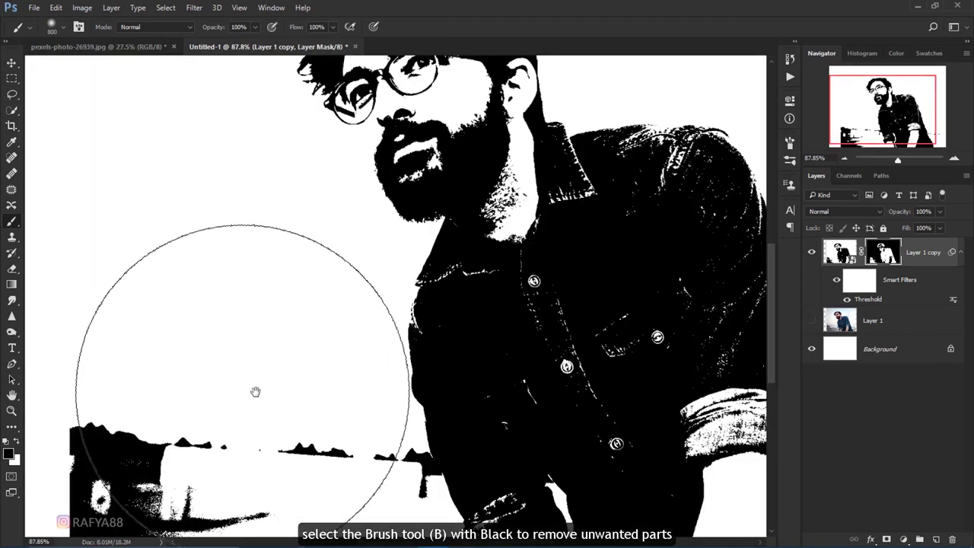
{"action": "left_click_drag", "start_coordinate": [256, 391], "coordinate": [269, 223]}
{"action": "key", "text": "ctrl+minus"}
{"action": "right_click", "coordinate": [381, 305]}
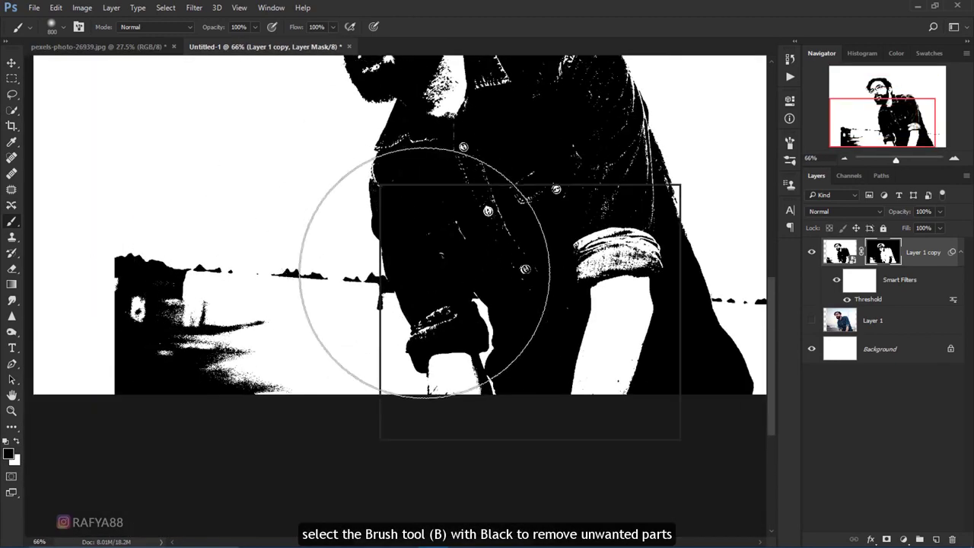
{"action": "left_click", "coordinate": [460, 215]}
{"action": "left_click_drag", "start_coordinate": [451, 242], "coordinate": [501, 243]}
{"action": "left_click", "coordinate": [416, 295]}
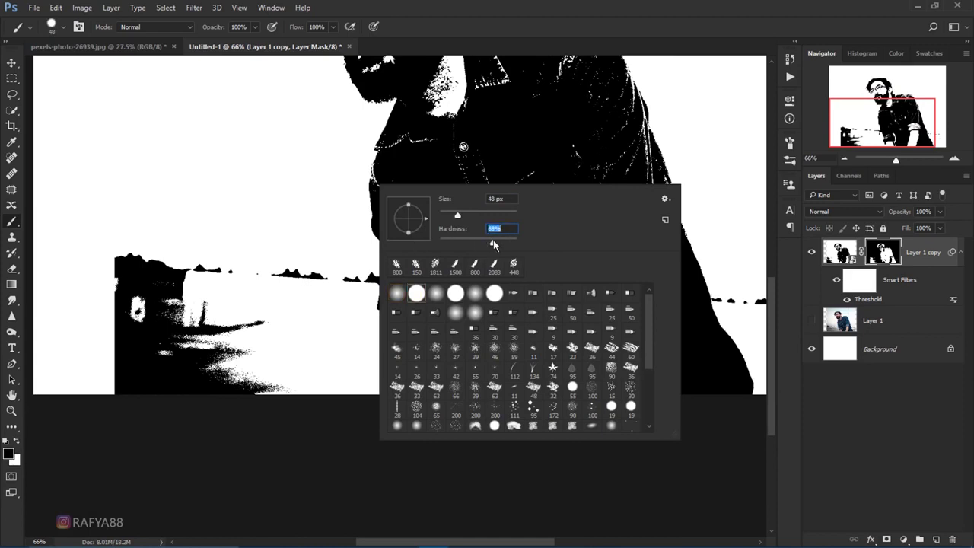
{"action": "key", "text": "Return"}
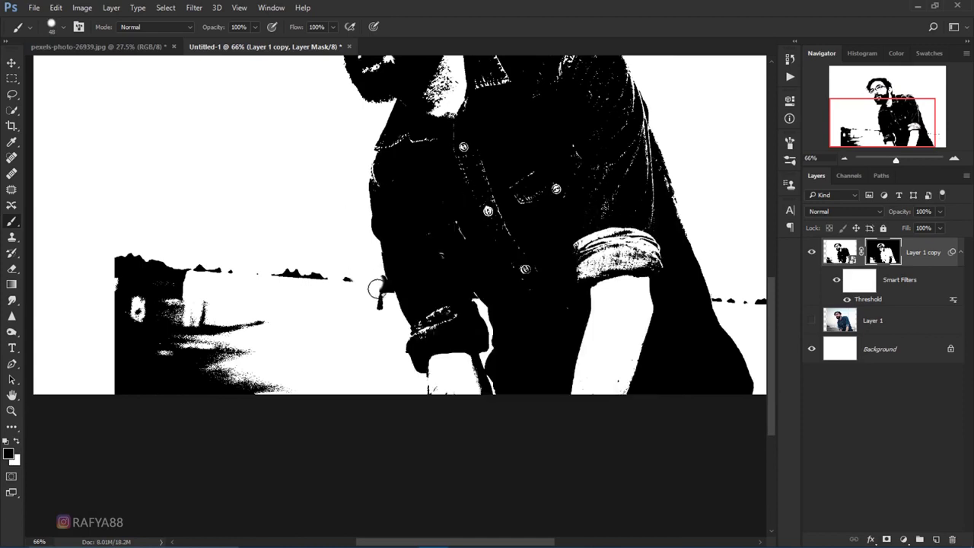
Paint out the leftover dark shoreline and rocks on the mask, resizing the brush as needed.
{"action": "scroll", "coordinate": [381, 309], "scroll_direction": "up", "scroll_amount": 2}
{"action": "key", "text": "bracketleft"}
{"action": "key", "text": "bracketleft"}
{"action": "key", "text": "bracketleft"}
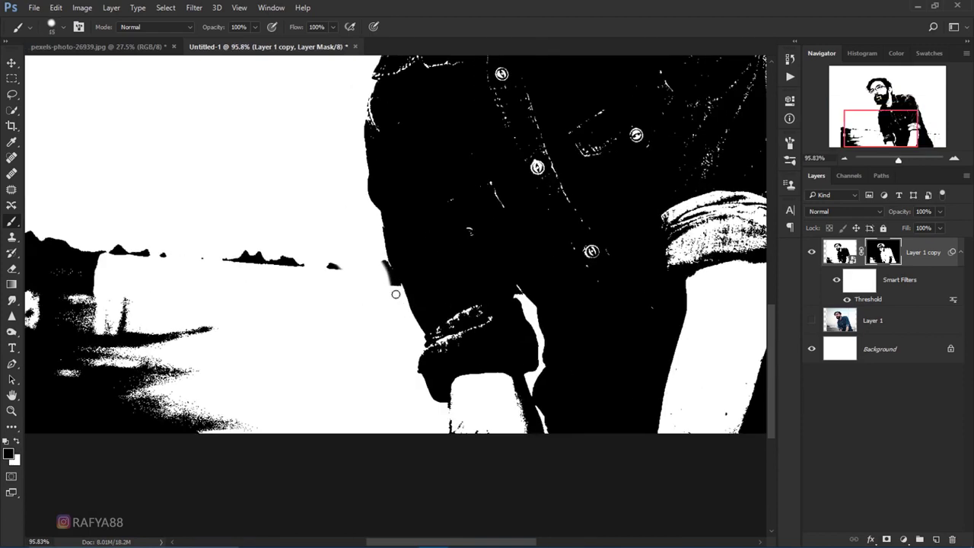
{"action": "scroll", "coordinate": [383, 276], "scroll_direction": "down", "scroll_amount": 2}
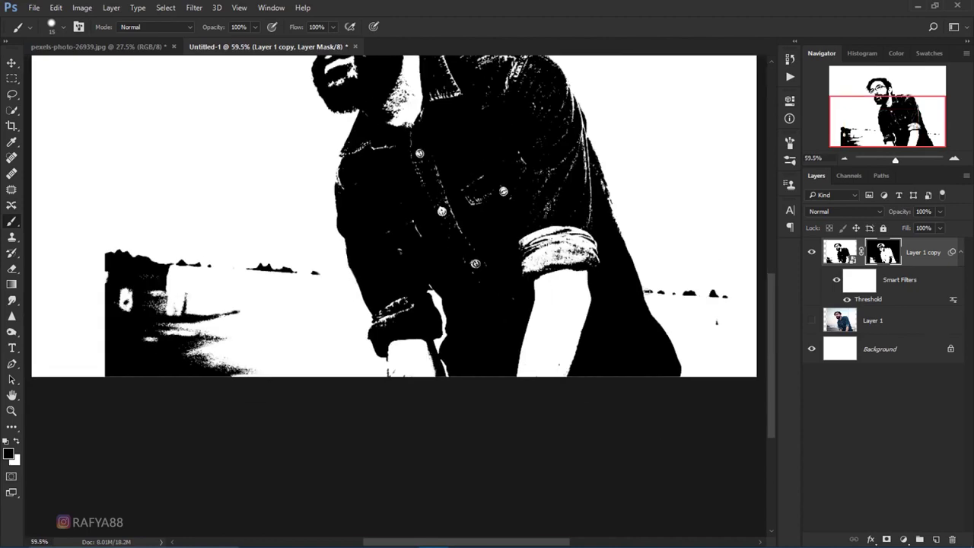
{"action": "scroll", "coordinate": [322, 452], "scroll_direction": "up", "scroll_amount": 3}
{"action": "scroll", "coordinate": [322, 452], "scroll_direction": "down", "scroll_amount": 1}
{"action": "key", "text": "bracketright"}
{"action": "key", "text": "bracketright"}
{"action": "key", "text": "bracketright"}
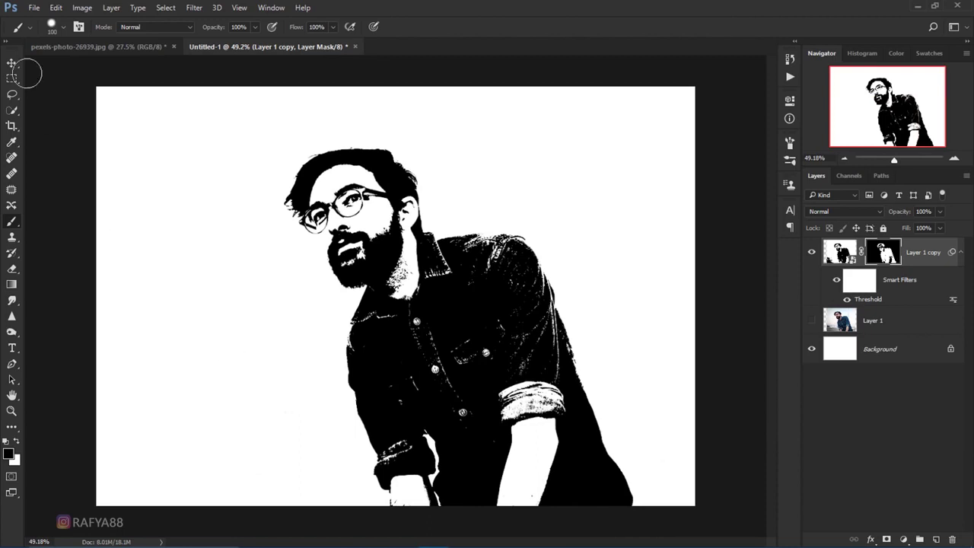
{"action": "left_click", "coordinate": [911, 353]}
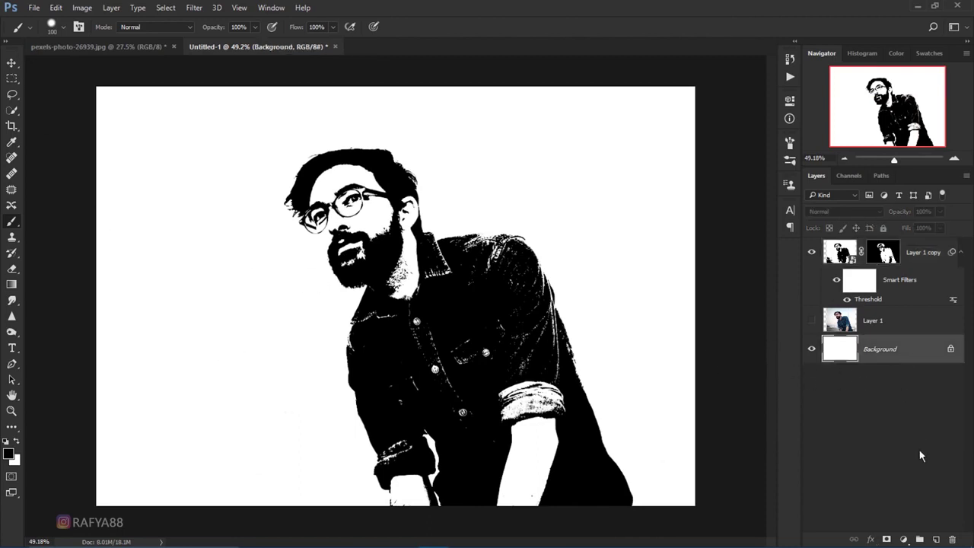
Create a group named 'brush' above Background with a new empty layer inside.
{"action": "left_click", "coordinate": [911, 538]}
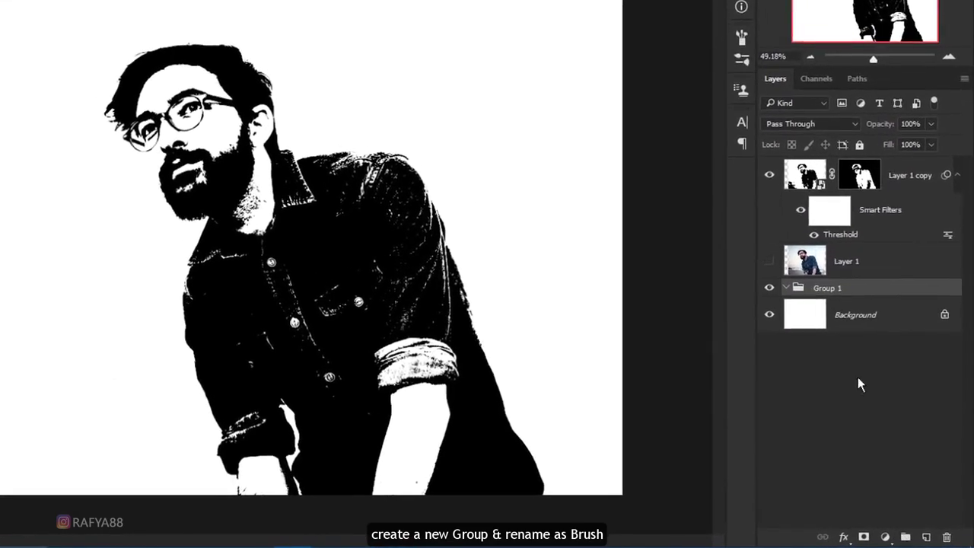
{"action": "double_click", "coordinate": [824, 275]}
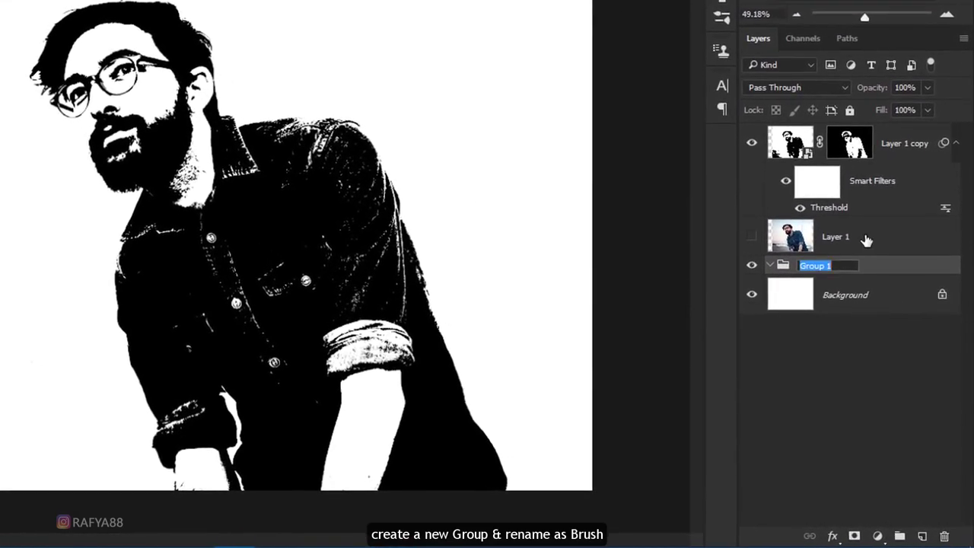
{"action": "type", "text": "brush"}
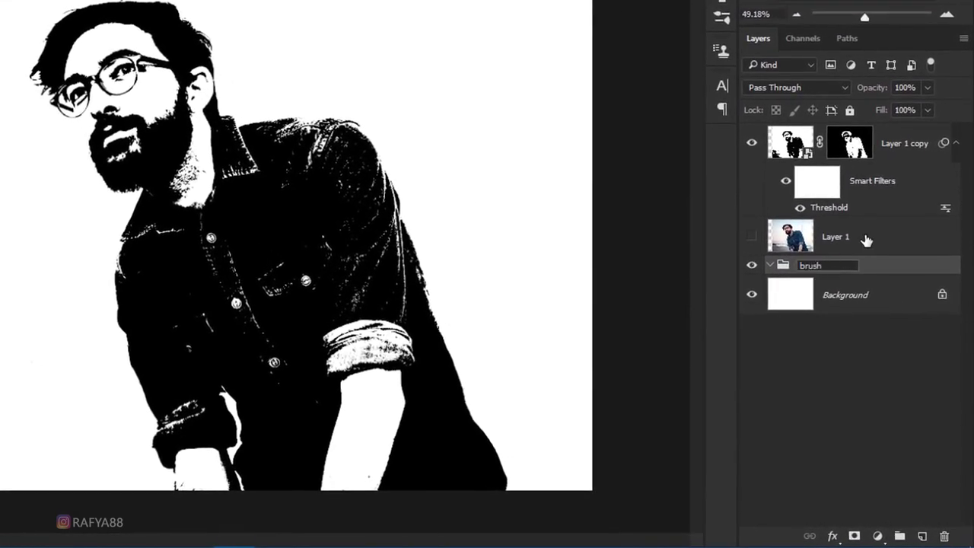
{"action": "left_click", "coordinate": [875, 272]}
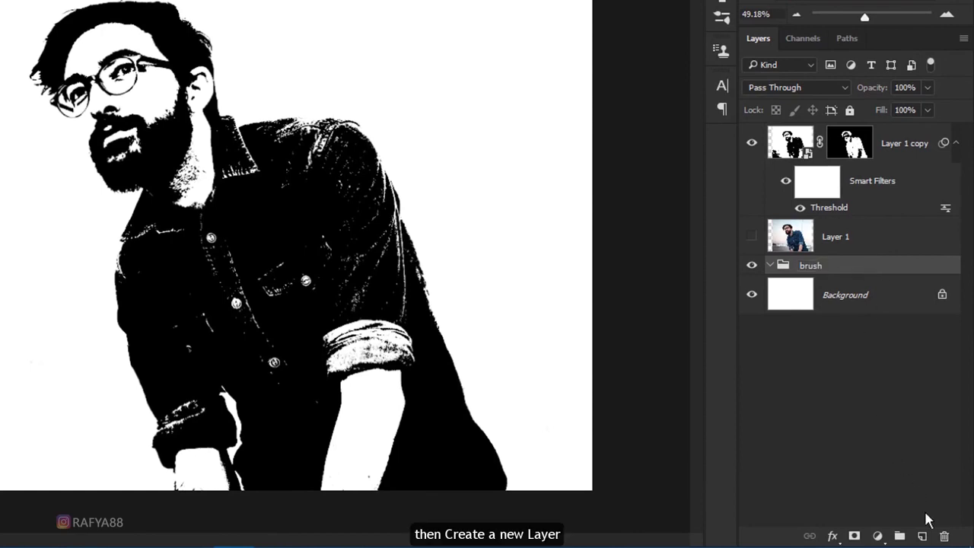
{"action": "left_click", "coordinate": [923, 537]}
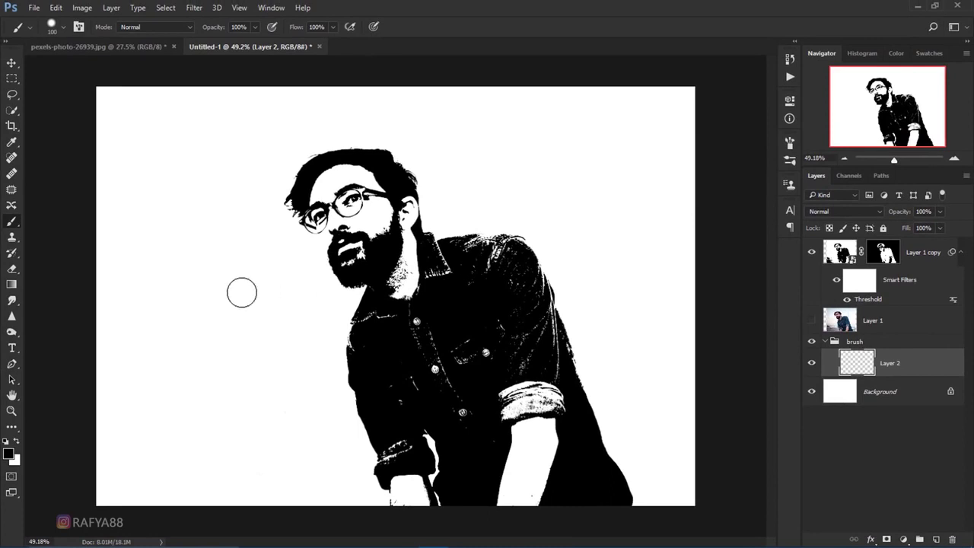
Choose the 2035 grunge brush tip at 1102 px with a rotated angle.
{"action": "right_click", "coordinate": [337, 182]}
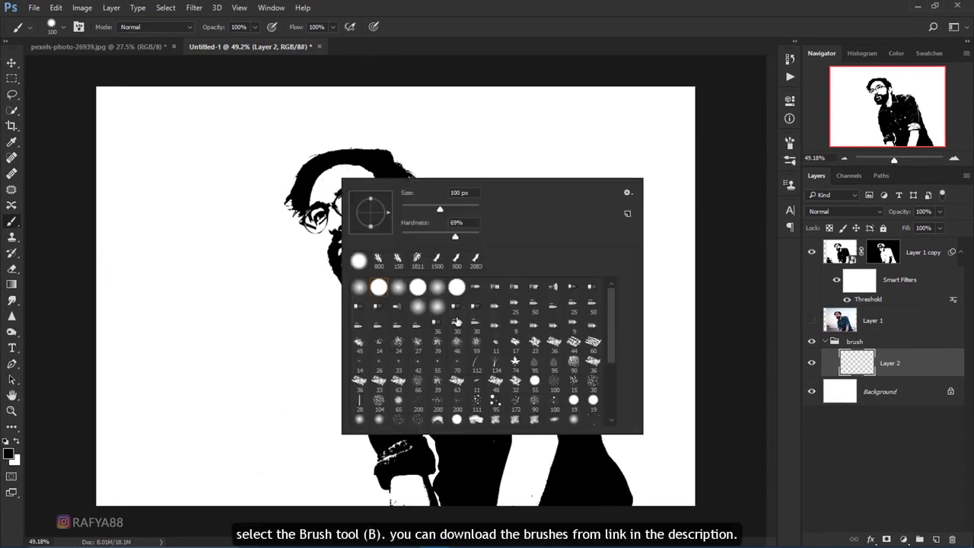
{"action": "left_click_drag", "start_coordinate": [613, 332], "coordinate": [616, 412]}
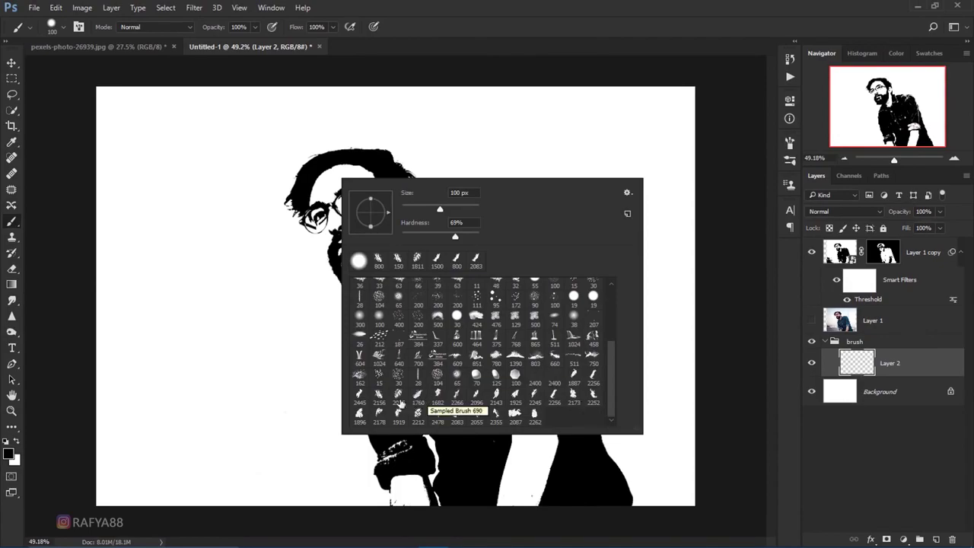
{"action": "left_click", "coordinate": [378, 395]}
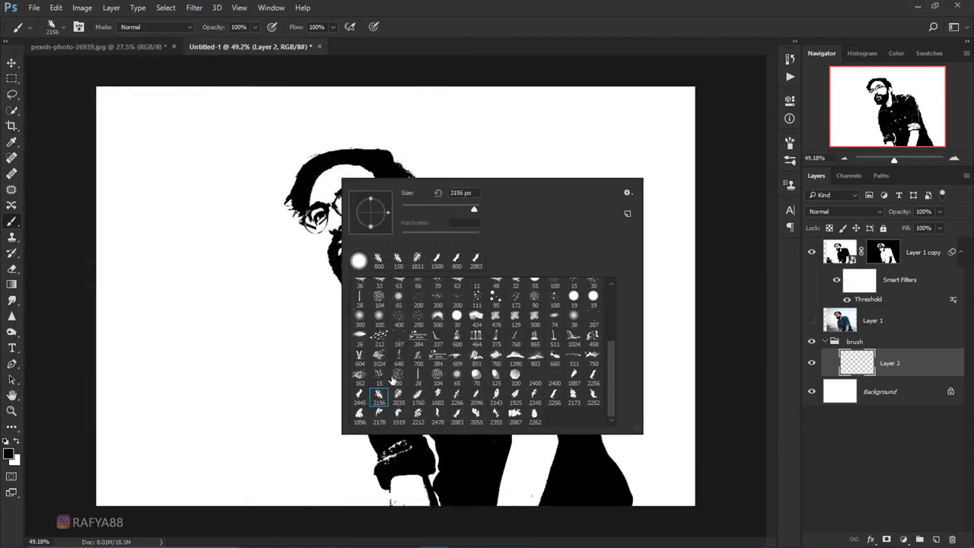
{"action": "left_click", "coordinate": [398, 395]}
{"action": "left_click_drag", "start_coordinate": [474, 211], "coordinate": [472, 211]}
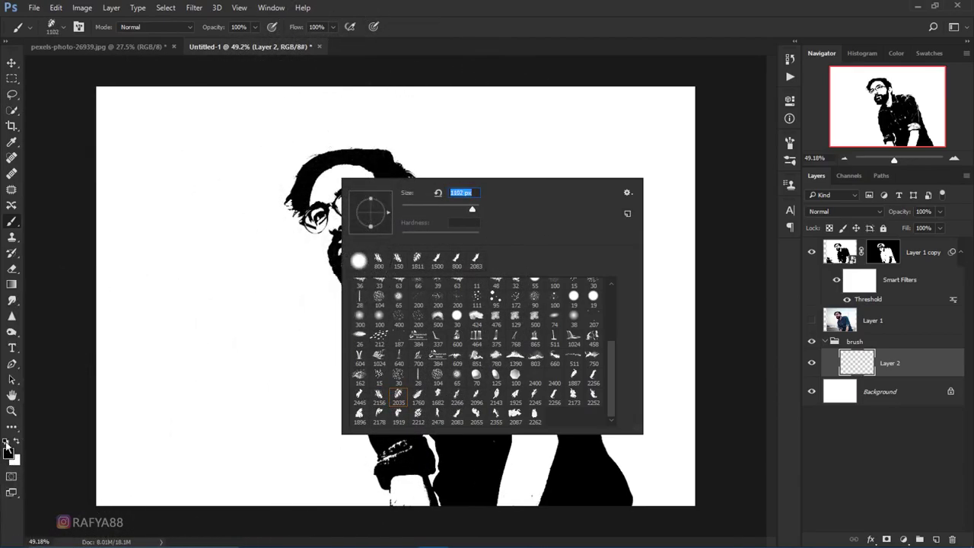
{"action": "key", "text": "Return"}
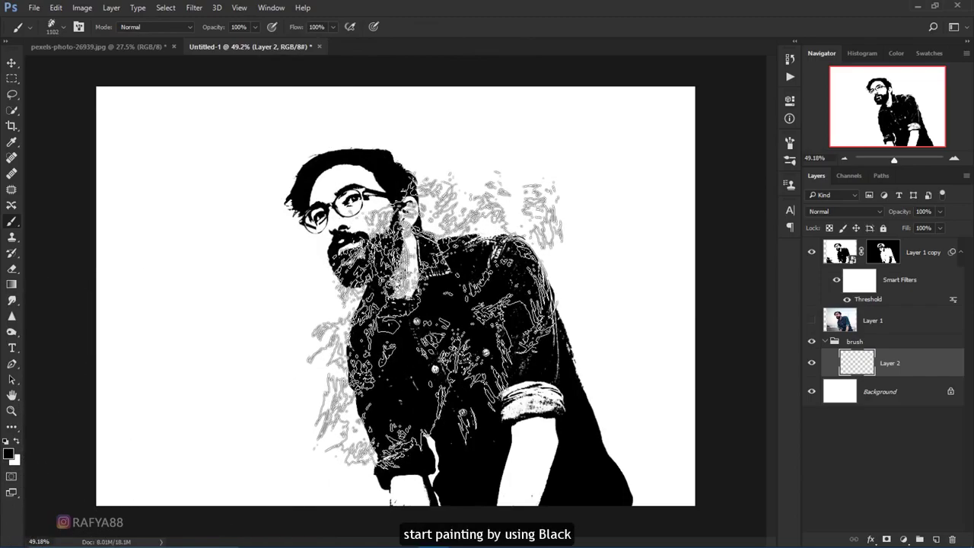
{"action": "right_click", "coordinate": [558, 325]}
{"action": "left_click_drag", "start_coordinate": [505, 329], "coordinate": [478, 320]}
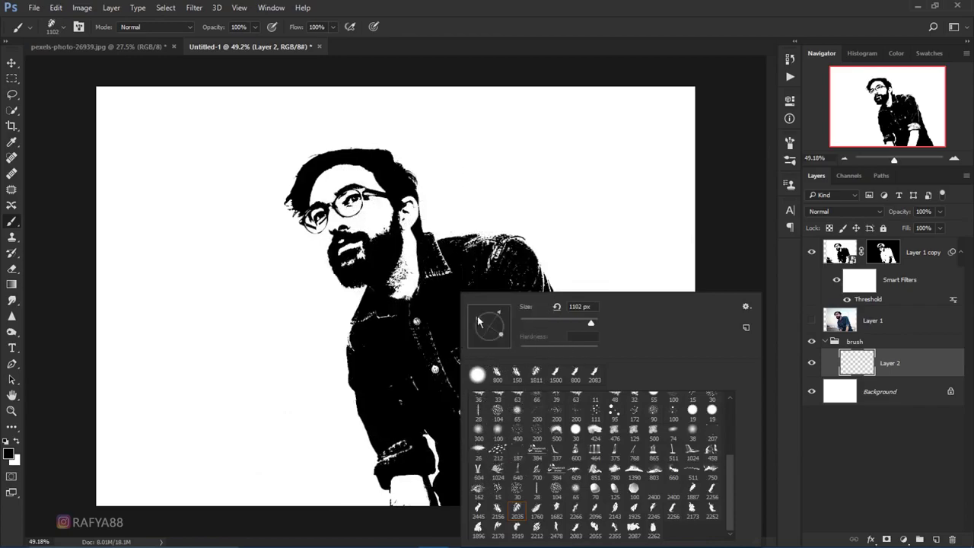
{"action": "key", "text": "Return"}
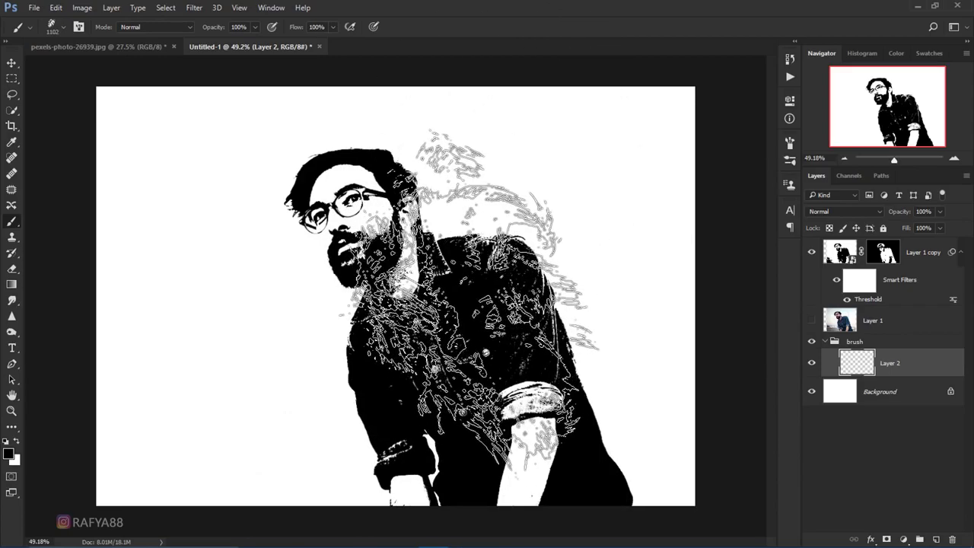
Stamp black grunge strokes behind the man and set the layer to 20% opacity.
{"action": "left_click", "coordinate": [470, 298]}
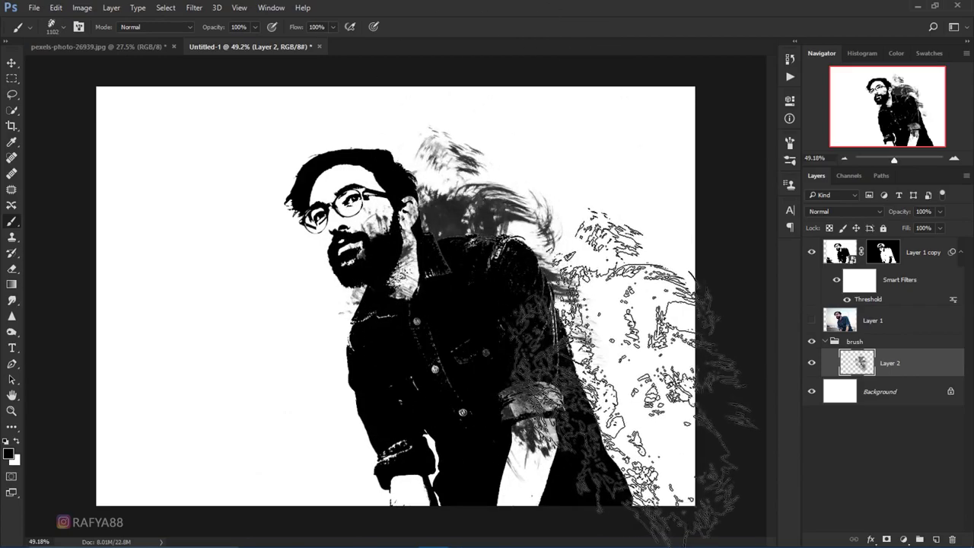
{"action": "left_click", "coordinate": [578, 334]}
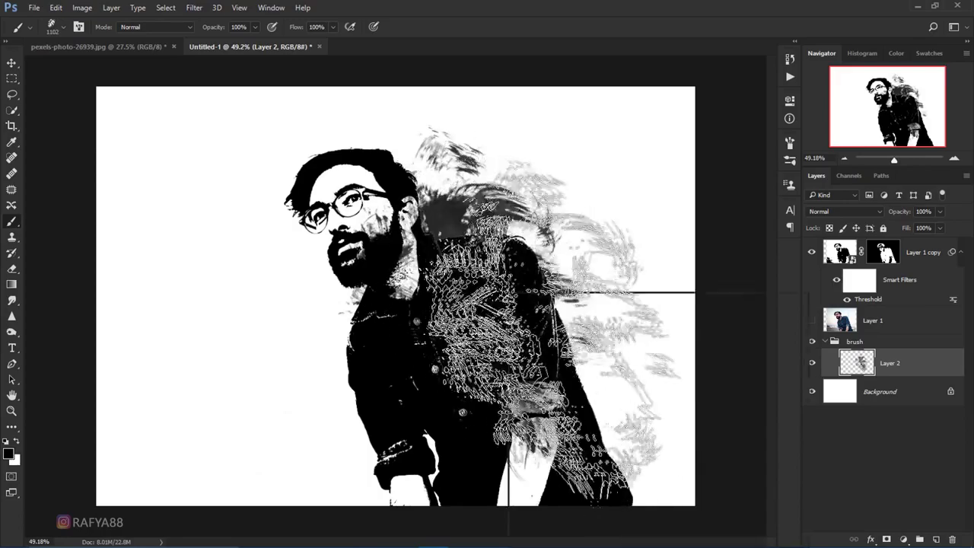
{"action": "right_click", "coordinate": [540, 304]}
{"action": "key", "text": "Return"}
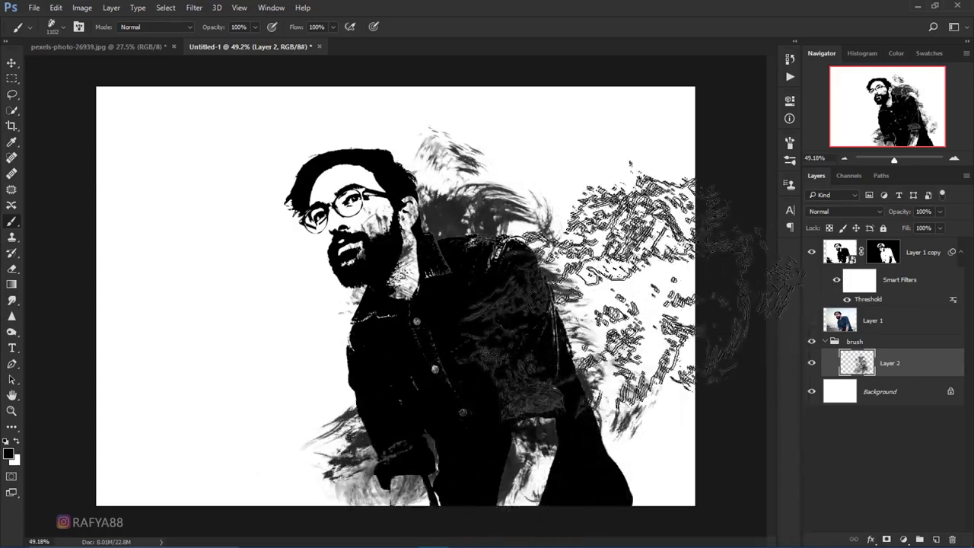
{"action": "right_click", "coordinate": [541, 402]}
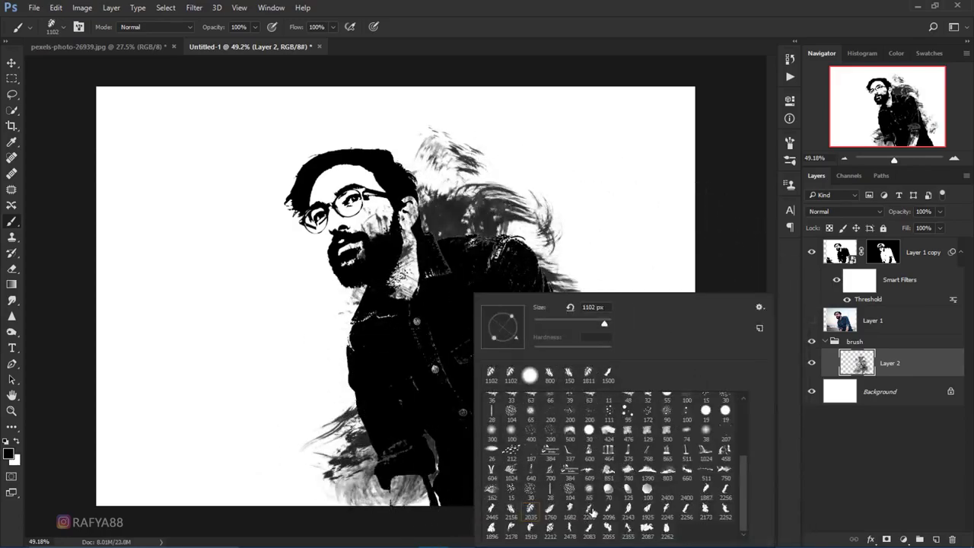
{"action": "left_click", "coordinate": [511, 508]}
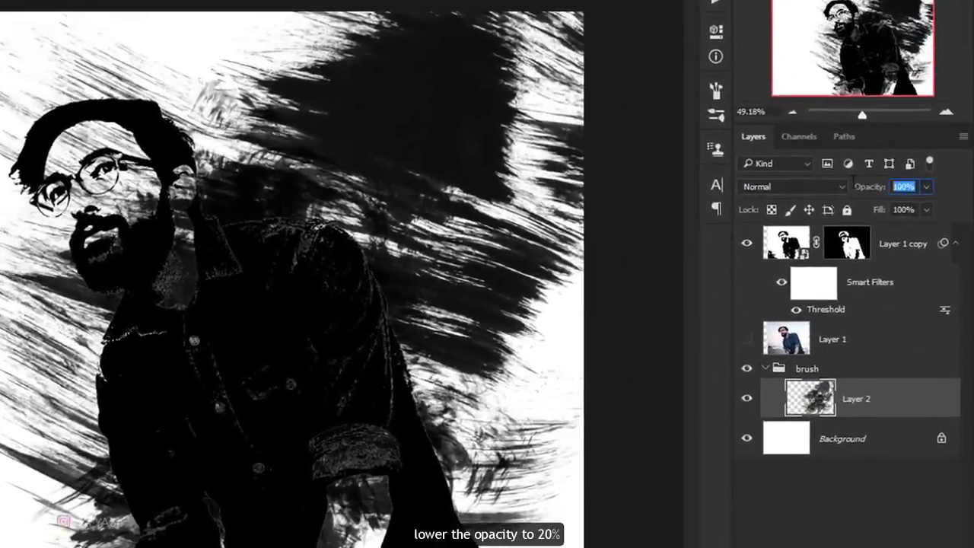
{"action": "left_click", "coordinate": [923, 211]}
{"action": "type", "text": "20"}
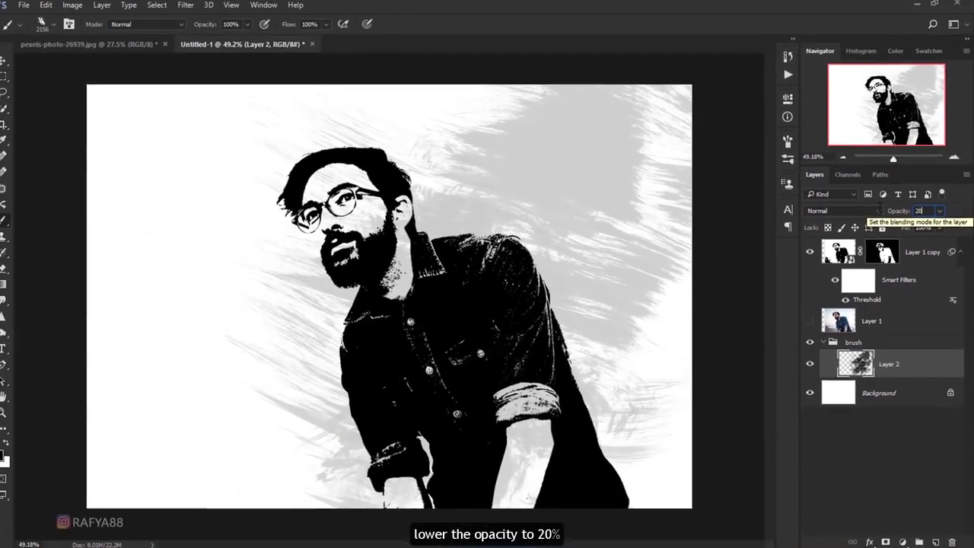
{"action": "key", "text": "Return"}
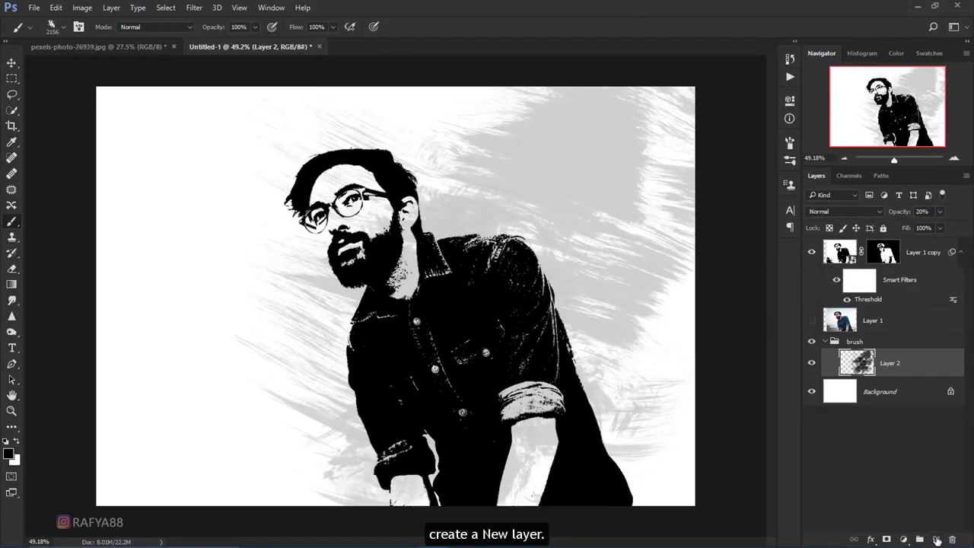
Add Layer 3, paint with the 1760 px textured brush, and set it to 35% opacity.
{"action": "left_click", "coordinate": [935, 538]}
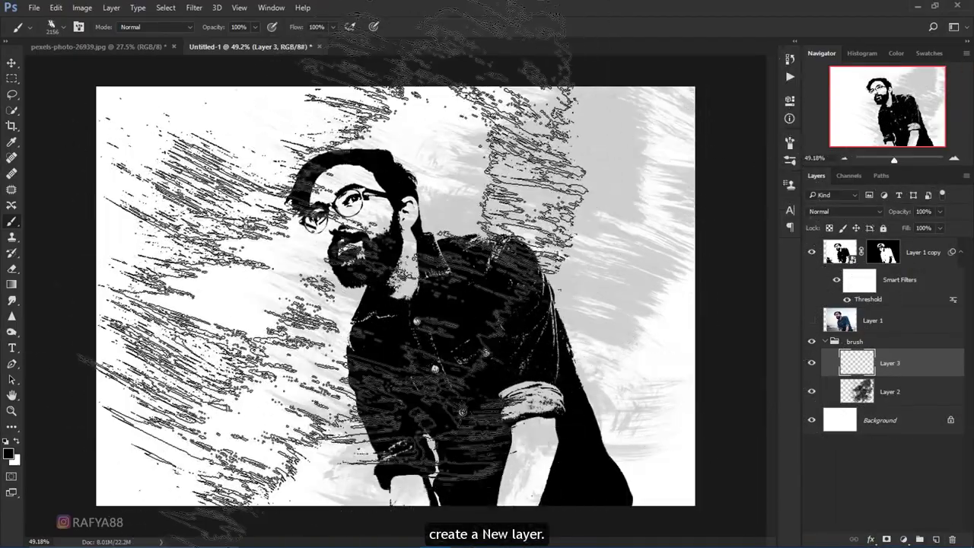
{"action": "right_click", "coordinate": [419, 396]}
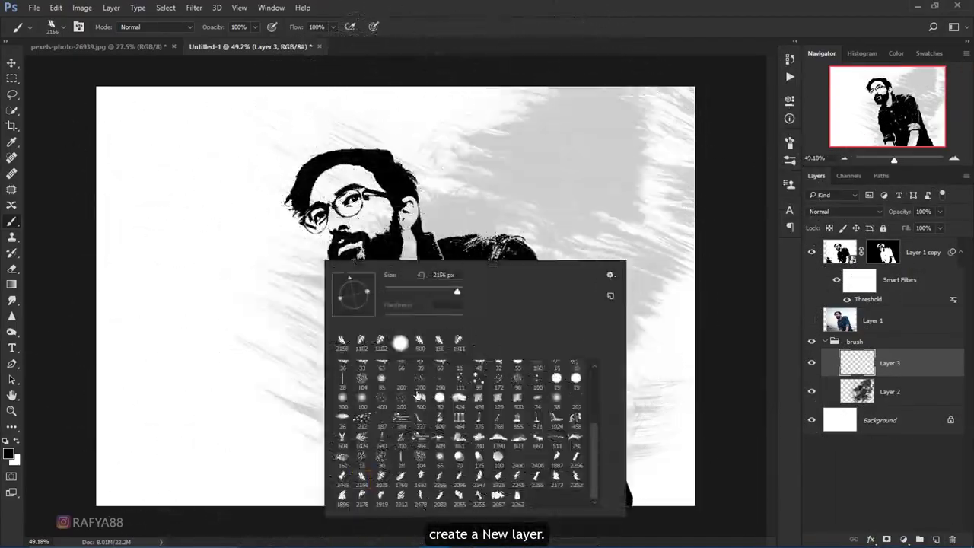
{"action": "left_click", "coordinate": [400, 477]}
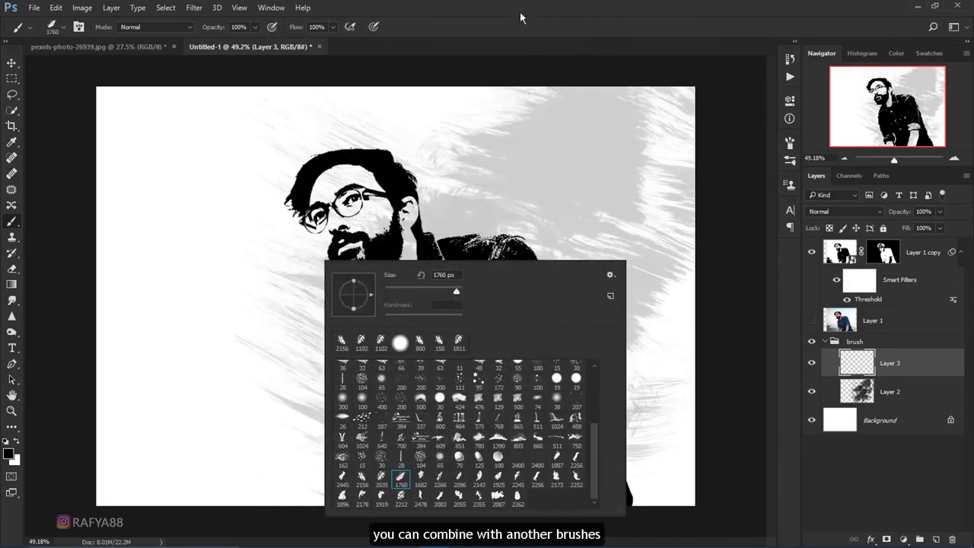
{"action": "left_click", "coordinate": [513, 33]}
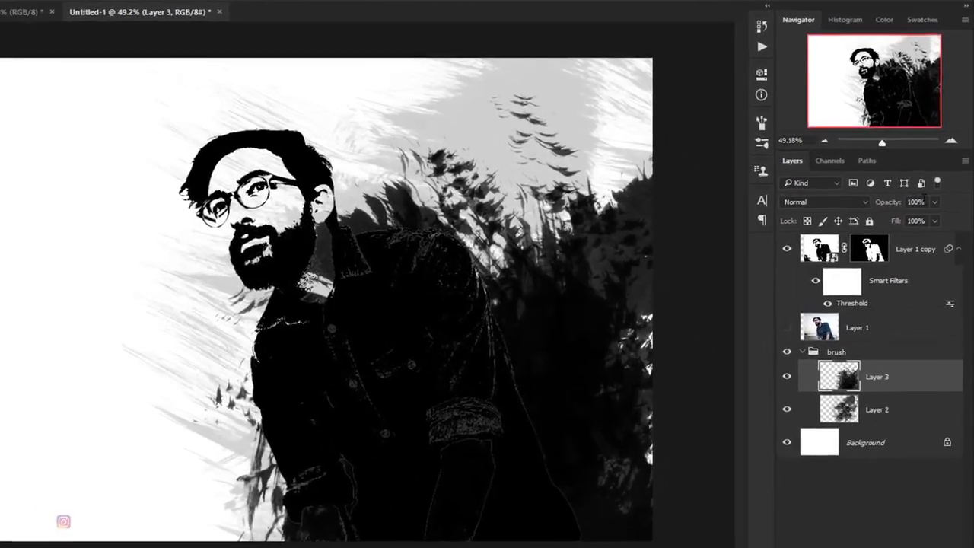
{"action": "type", "text": "3"}
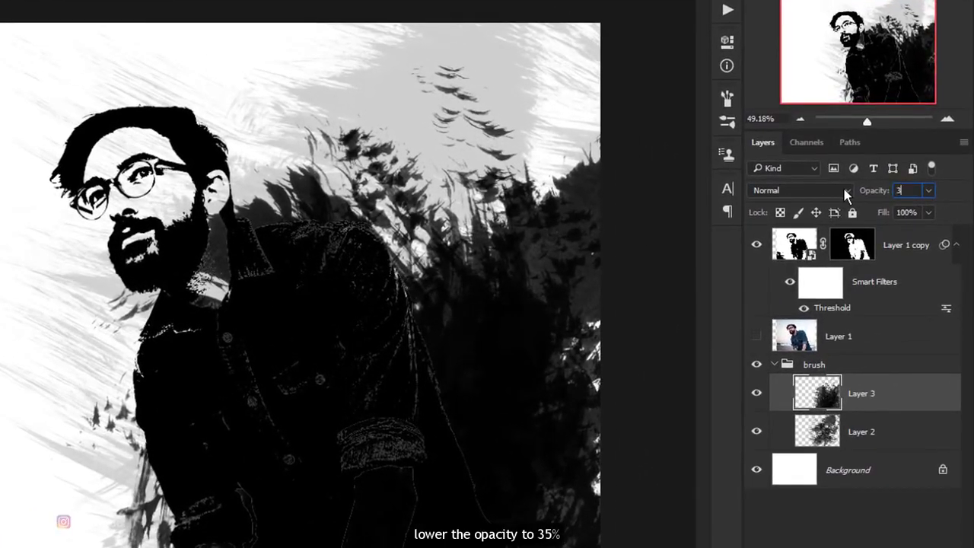
{"action": "type", "text": "5"}
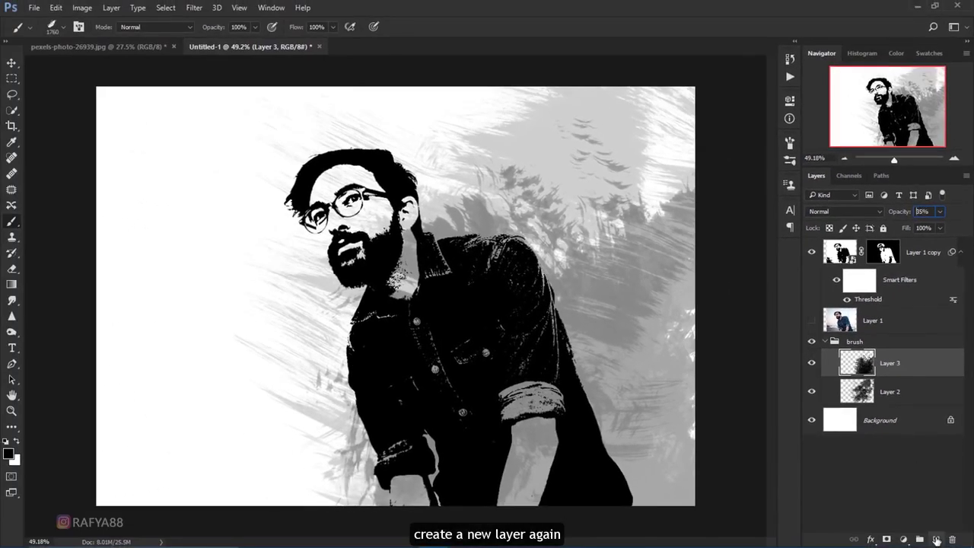
Add Layer 4 and stamp grass strokes using the 1600 px and 2252 px brushes.
{"action": "left_click", "coordinate": [936, 539]}
{"action": "right_click", "coordinate": [526, 293]}
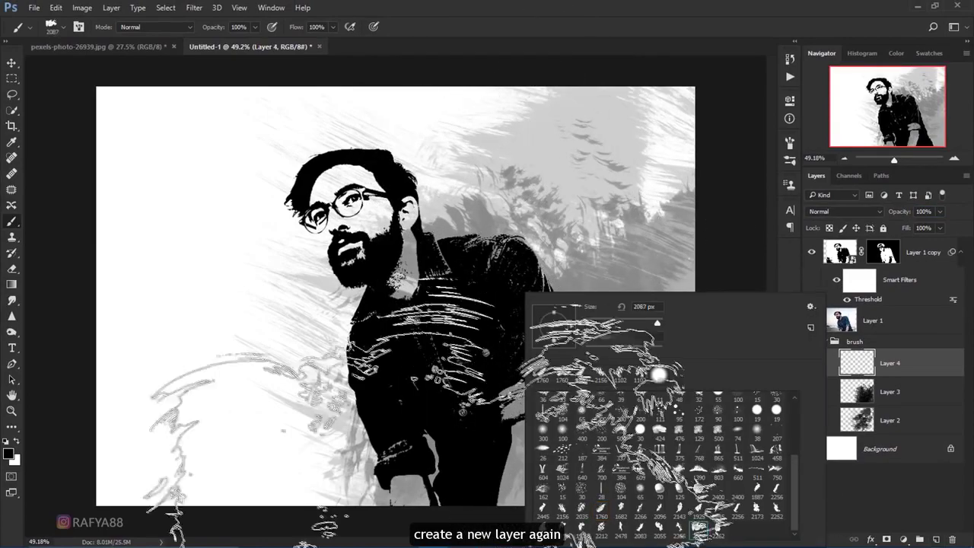
{"action": "double_click", "coordinate": [601, 508]}
{"action": "left_click", "coordinate": [305, 487]}
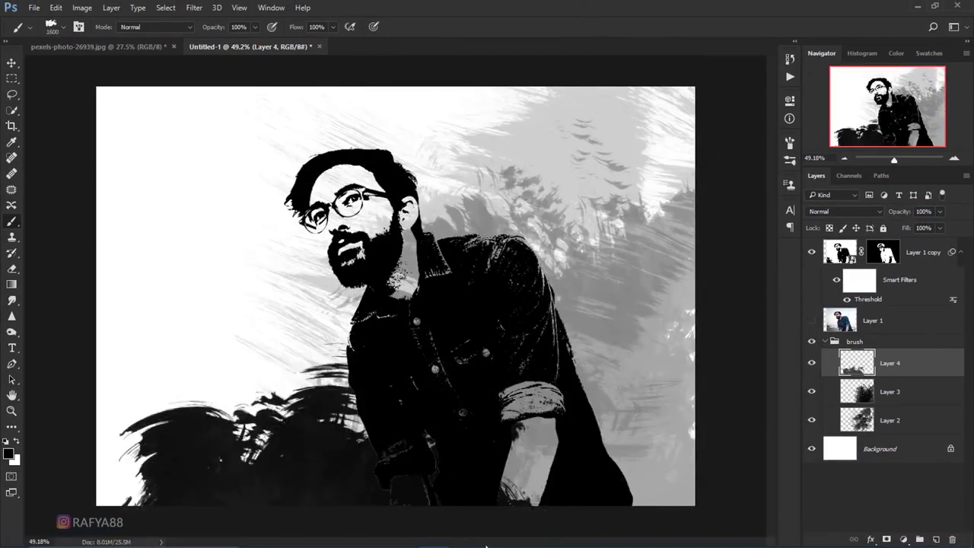
{"action": "right_click", "coordinate": [492, 530]}
{"action": "left_click", "coordinate": [706, 508]}
{"action": "left_click", "coordinate": [554, 320]}
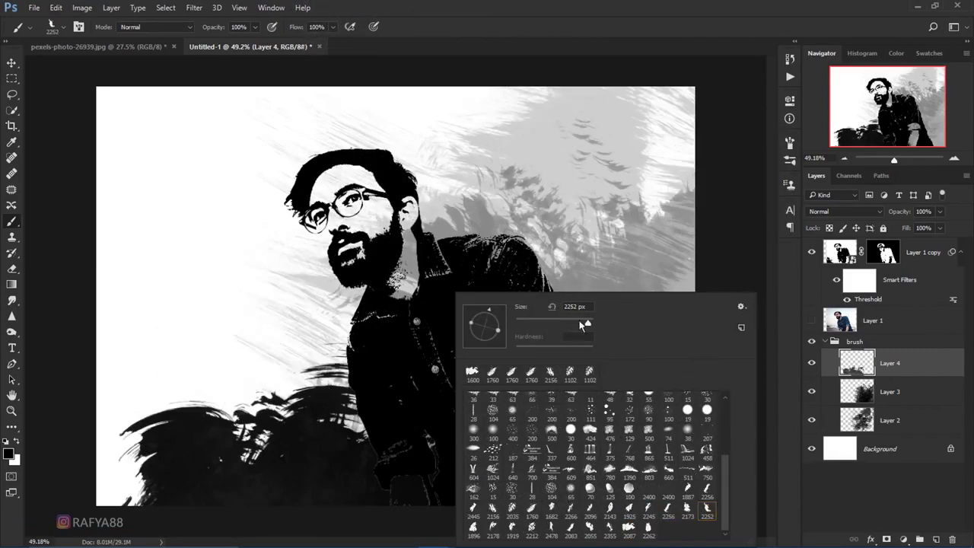
{"action": "left_click", "coordinate": [578, 228]}
{"action": "left_click", "coordinate": [608, 342]}
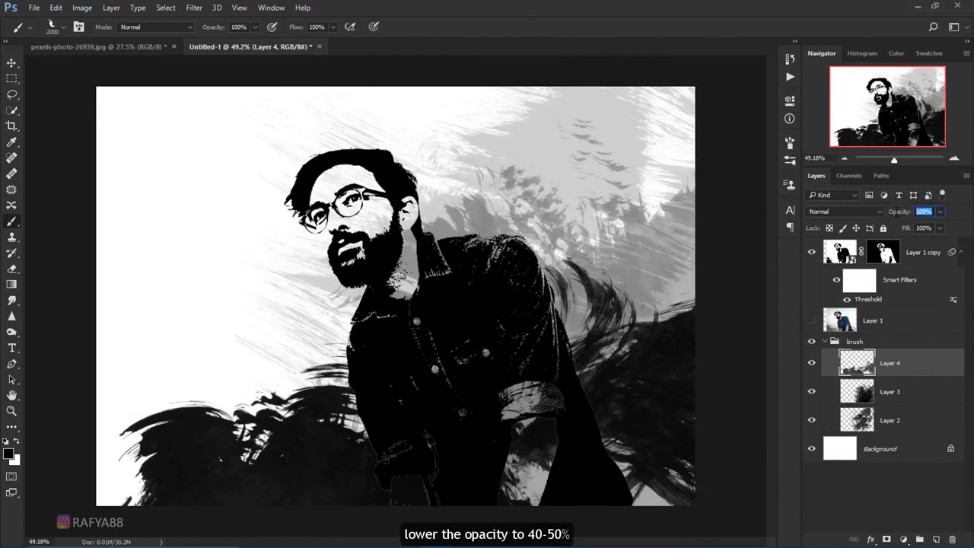
Set Layer 4 to 45% opacity, rotate it about −7°, and shift it down.
{"action": "type", "text": "50"}
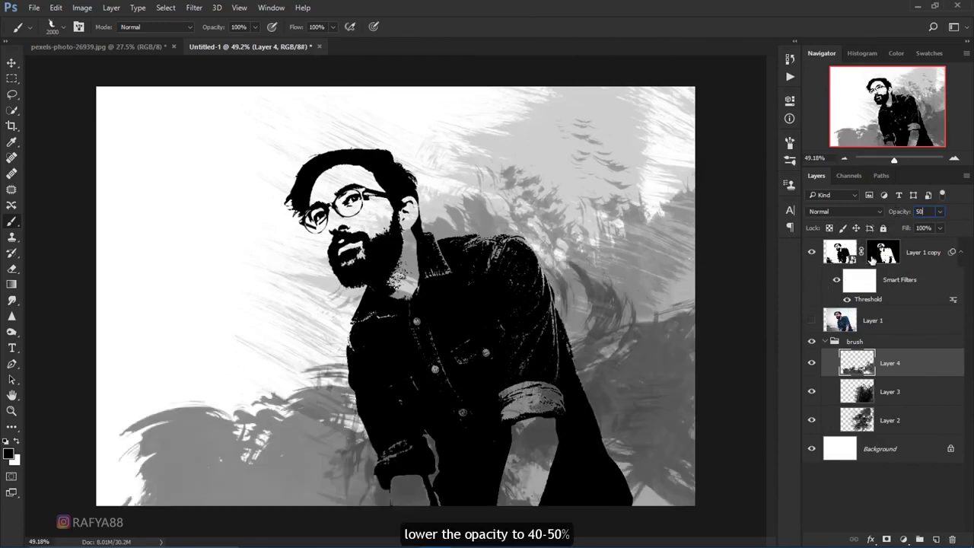
{"action": "type", "text": "4"}
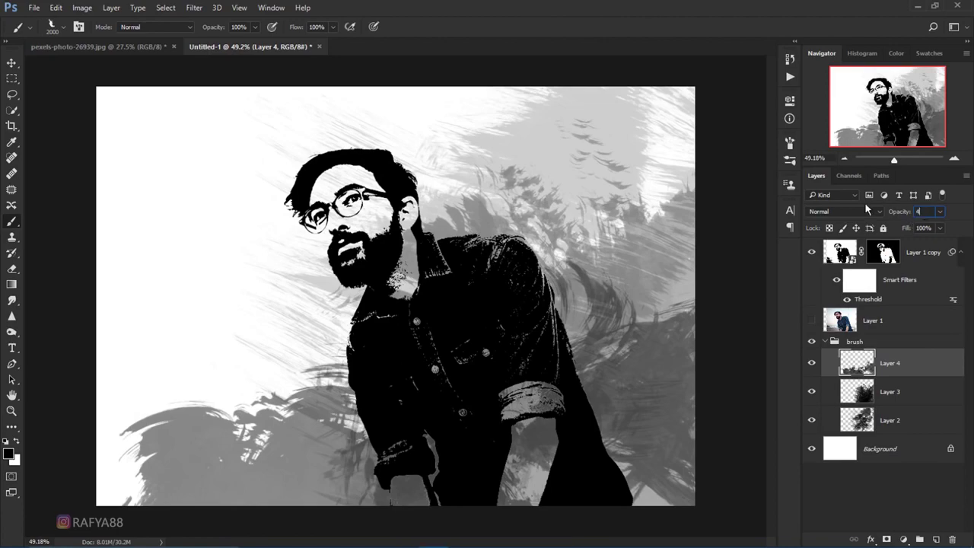
{"action": "type", "text": "5"}
{"action": "left_click", "coordinate": [811, 420]}
{"action": "left_click", "coordinate": [811, 420]}
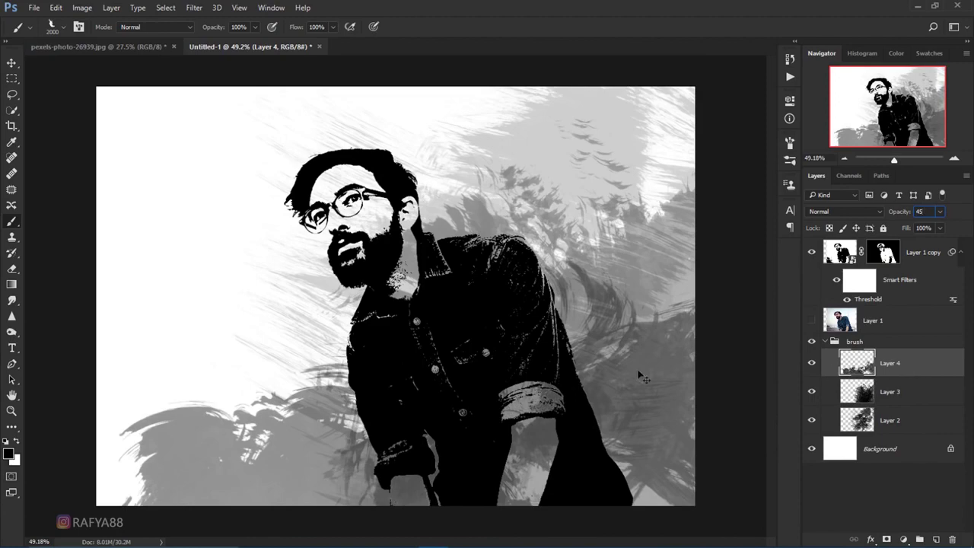
{"action": "key", "text": "ctrl+t"}
{"action": "key", "text": "ctrl+minus"}
{"action": "left_click_drag", "start_coordinate": [631, 464], "coordinate": [646, 414]}
{"action": "left_click_drag", "start_coordinate": [405, 354], "coordinate": [416, 388]}
{"action": "left_click_drag", "start_coordinate": [473, 298], "coordinate": [473, 301]}
Show Layer 1, move it to the top, and give it an inverted mask.
{"action": "left_click", "coordinate": [537, 27]}
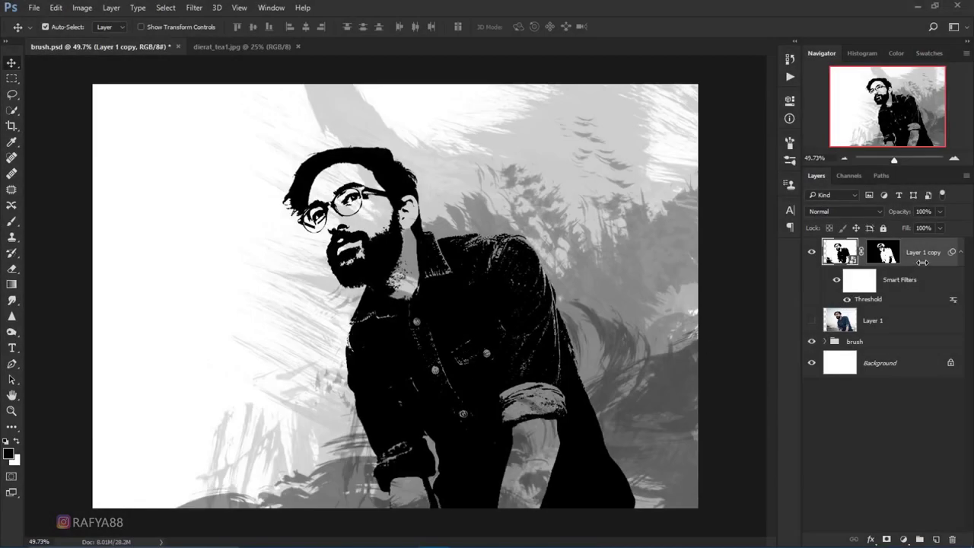
{"action": "left_click", "coordinate": [901, 323]}
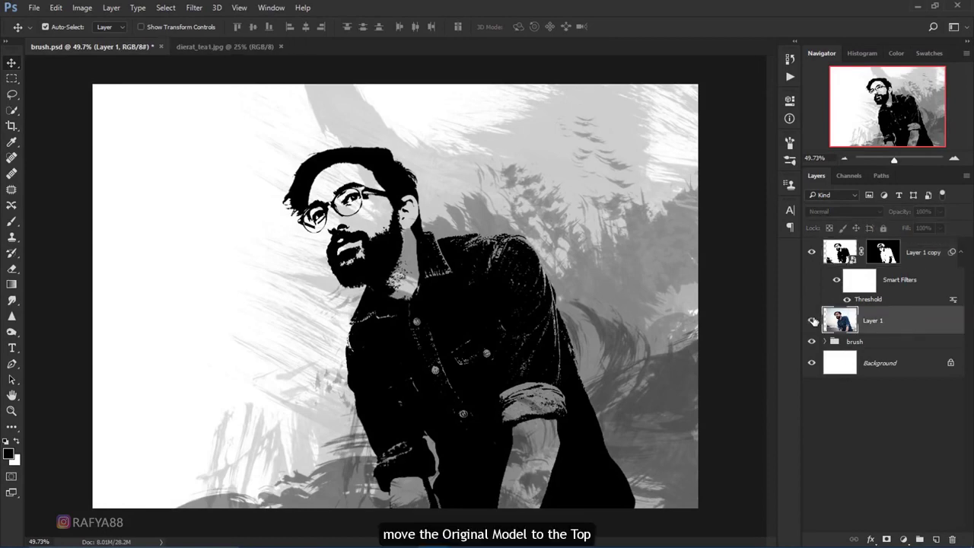
{"action": "left_click", "coordinate": [811, 320]}
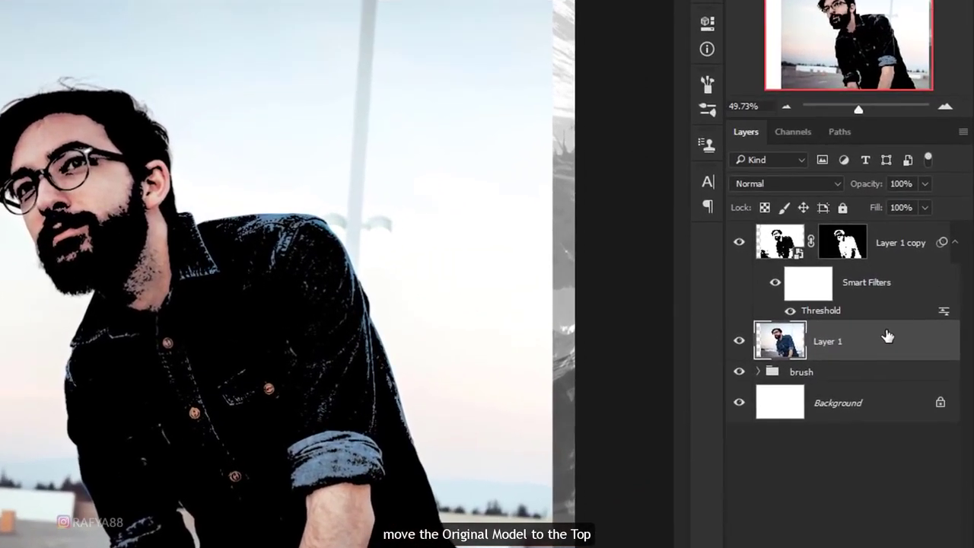
{"action": "left_click_drag", "start_coordinate": [886, 336], "coordinate": [833, 228]}
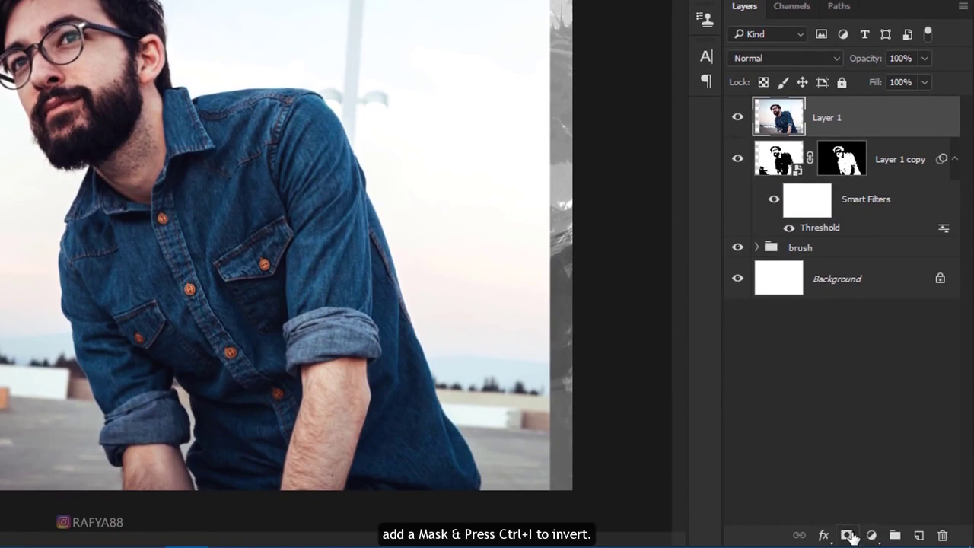
{"action": "left_click", "coordinate": [848, 535]}
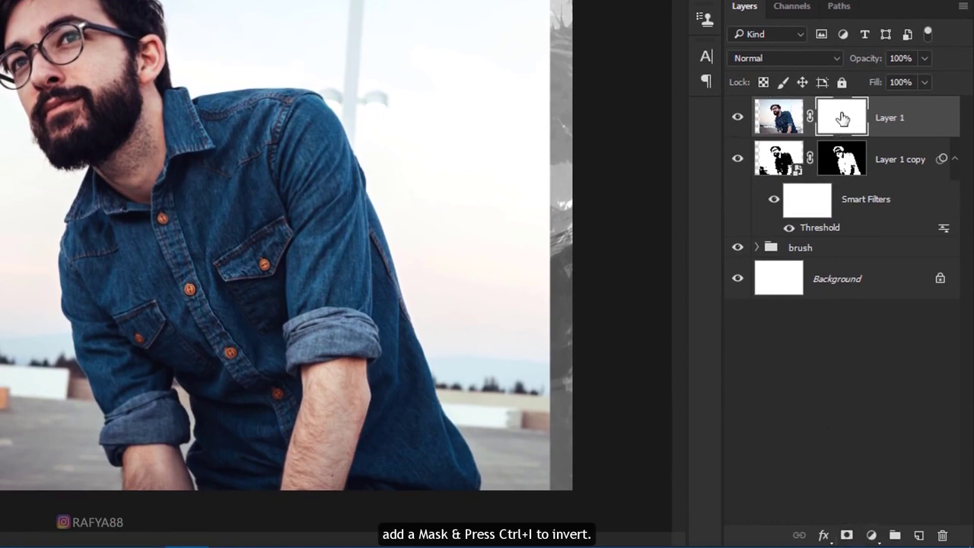
{"action": "key", "text": "ctrl+i"}
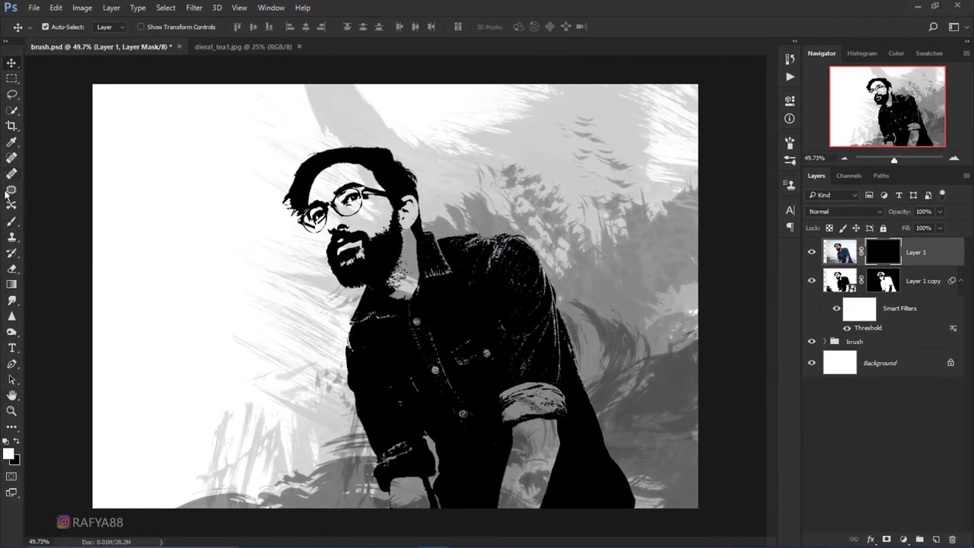
Paint the face's colour back through Layer 1's mask with the 1919 brush at 385 px.
{"action": "left_click", "coordinate": [12, 222]}
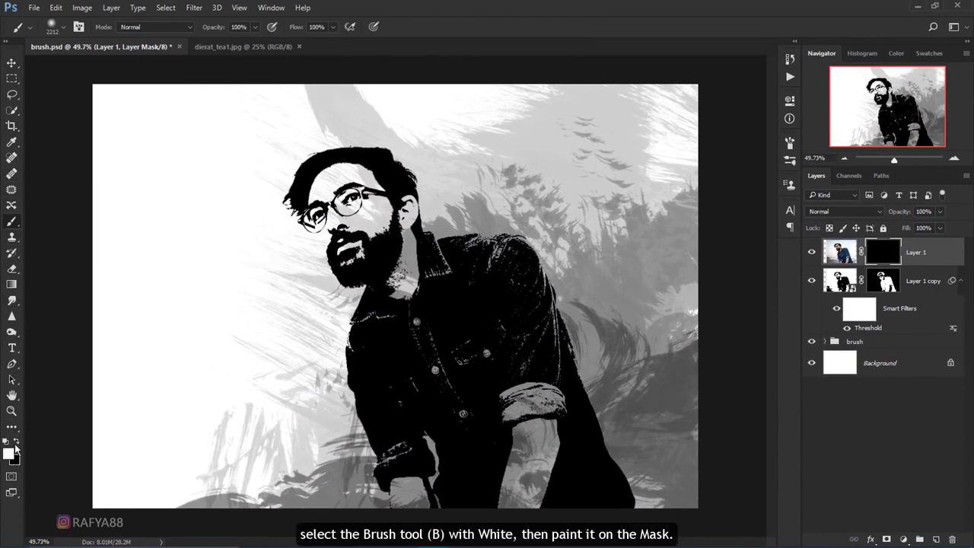
{"action": "right_click", "coordinate": [339, 262]}
{"action": "scroll", "coordinate": [452, 395], "scroll_direction": "down", "scroll_amount": 2}
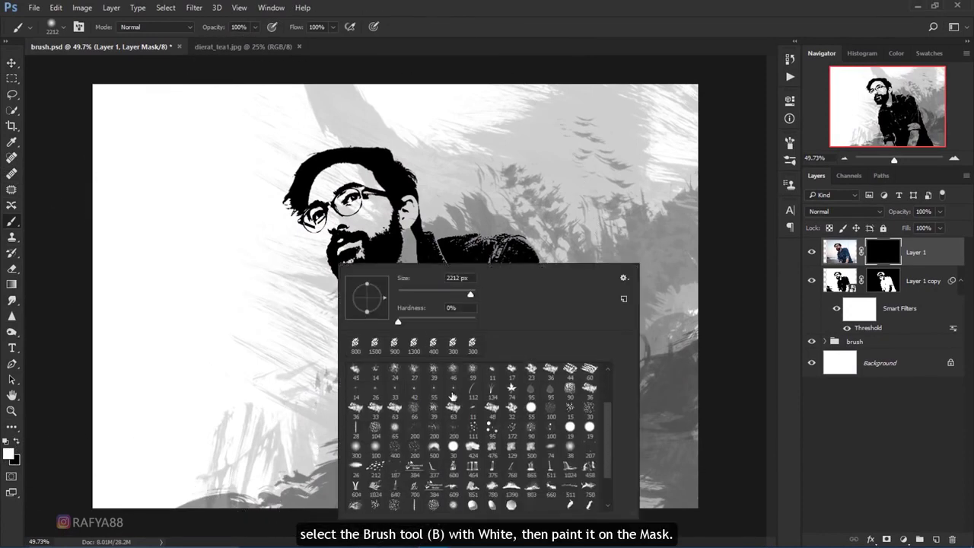
{"action": "scroll", "coordinate": [452, 395], "scroll_direction": "down", "scroll_amount": 2}
{"action": "left_click", "coordinate": [394, 499]}
{"action": "left_click_drag", "start_coordinate": [467, 297], "coordinate": [445, 294]}
{"action": "key", "text": "Return"}
{"action": "scroll", "coordinate": [400, 168], "scroll_direction": "up", "scroll_amount": 2}
{"action": "mouse_move", "coordinate": [403, 152]}
{"action": "left_mouse_down"}
{"action": "mouse_move", "coordinate": [373, 228]}
{"action": "mouse_move", "coordinate": [407, 312]}
{"action": "left_mouse_up"}
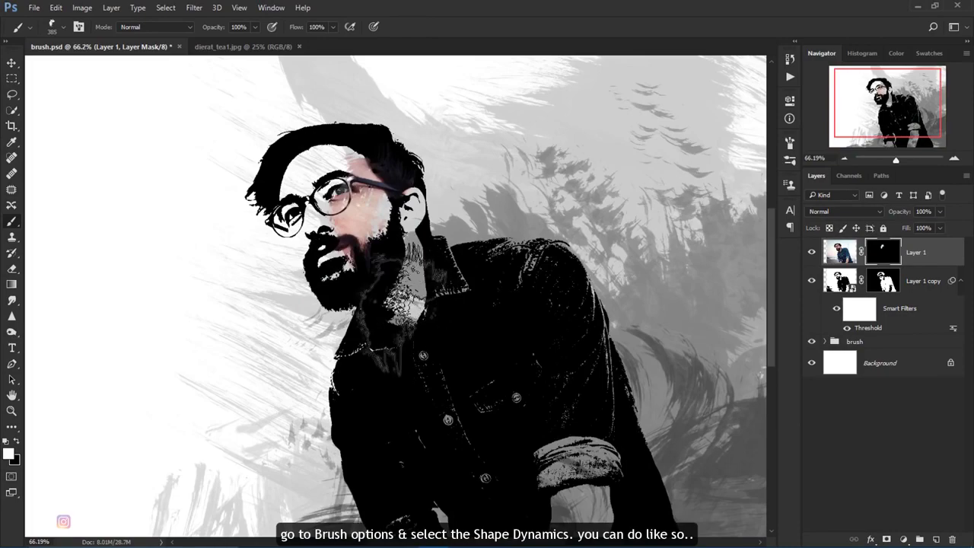
{"action": "key", "text": "ctrl+z"}
Enable Shape Dynamics with 32% angle jitter and 18% size jitter, then repaint the face.
{"action": "left_click", "coordinate": [789, 144]}
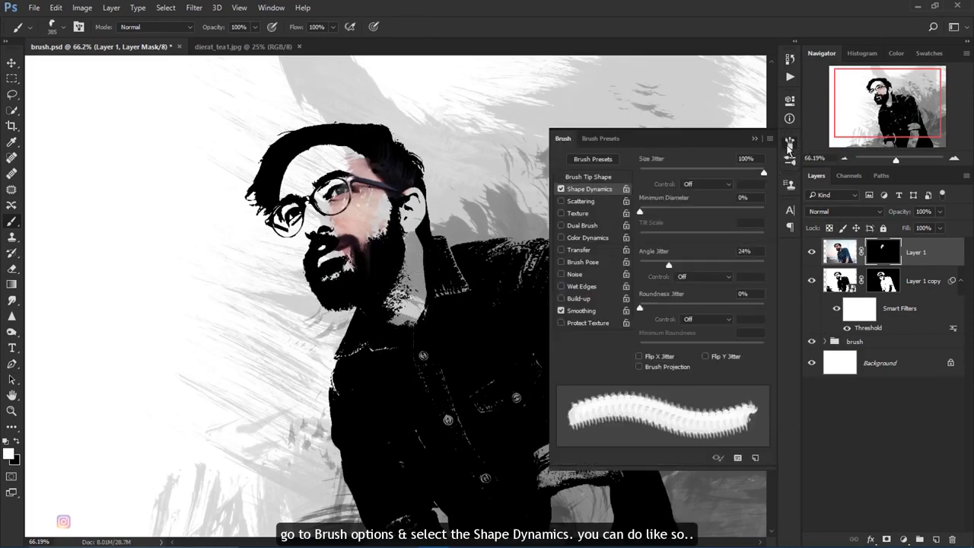
{"action": "left_click", "coordinate": [567, 185]}
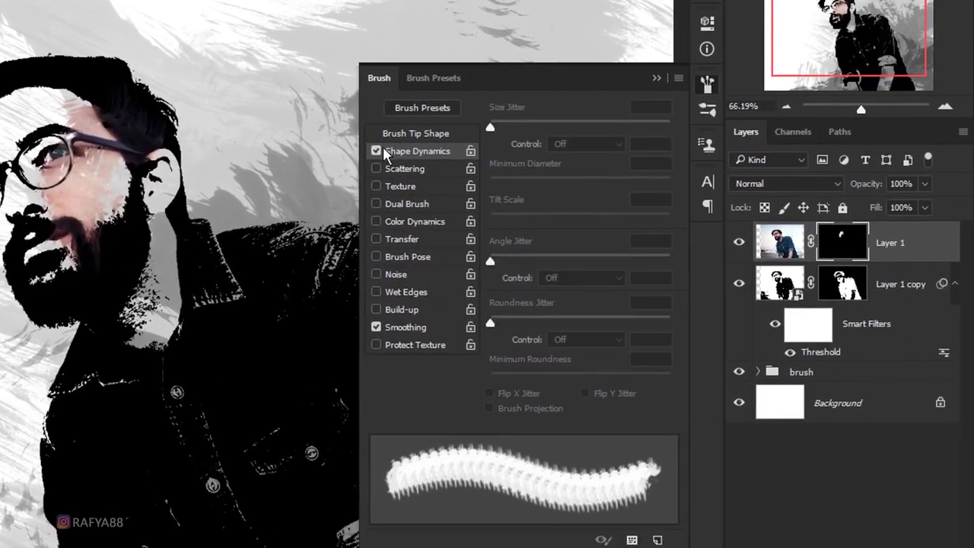
{"action": "left_click", "coordinate": [385, 152]}
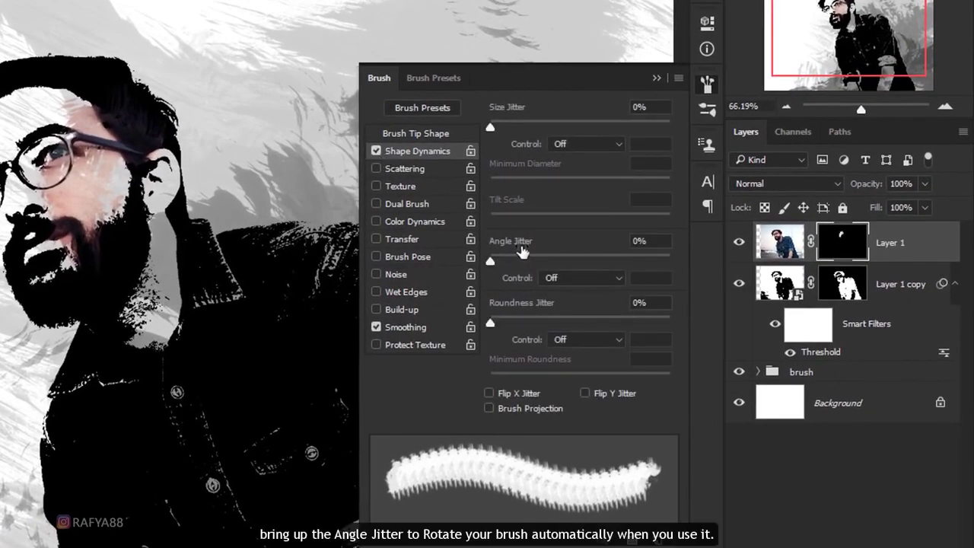
{"action": "left_click_drag", "start_coordinate": [512, 262], "coordinate": [548, 260]}
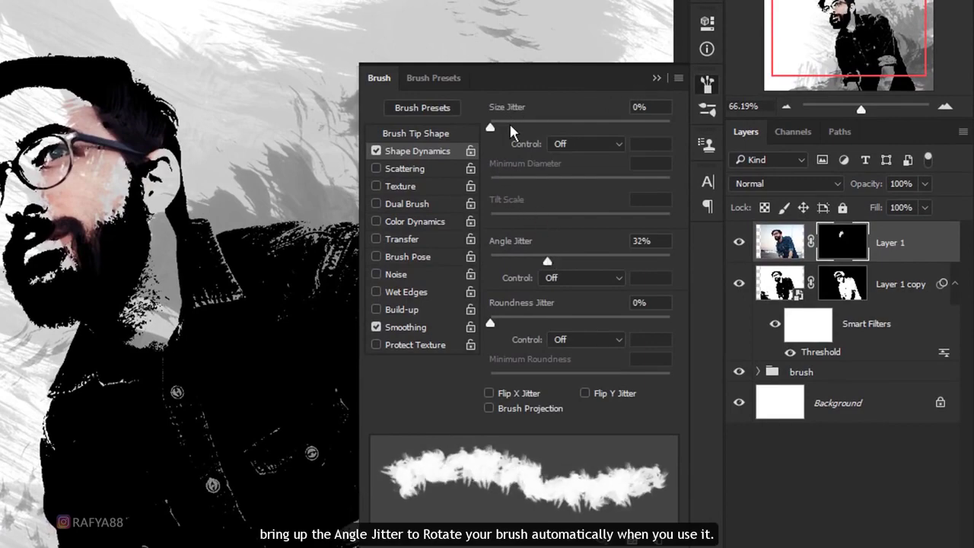
{"action": "left_click_drag", "start_coordinate": [503, 123], "coordinate": [521, 126]}
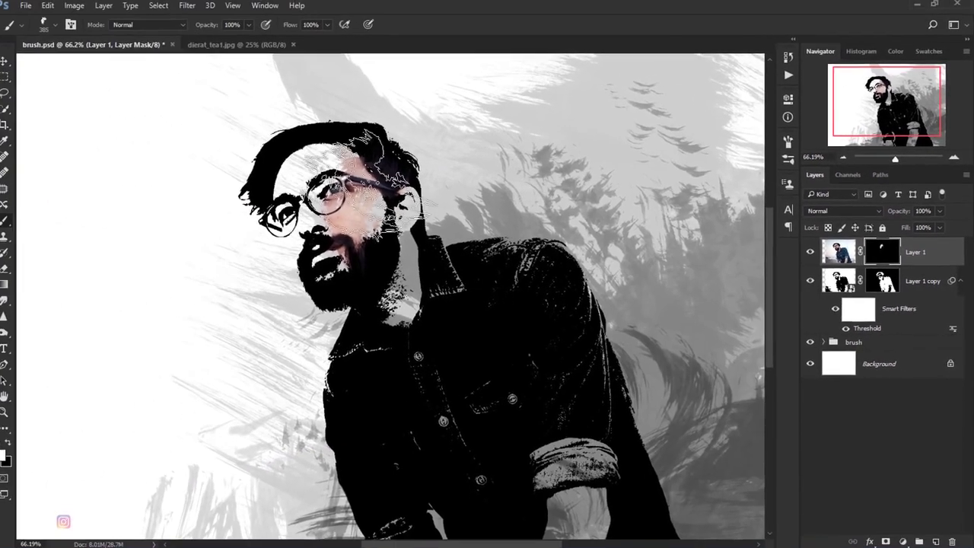
{"action": "mouse_move", "coordinate": [304, 175]}
{"action": "left_mouse_down"}
{"action": "mouse_move", "coordinate": [350, 228]}
{"action": "mouse_move", "coordinate": [354, 199]}
{"action": "left_mouse_up"}
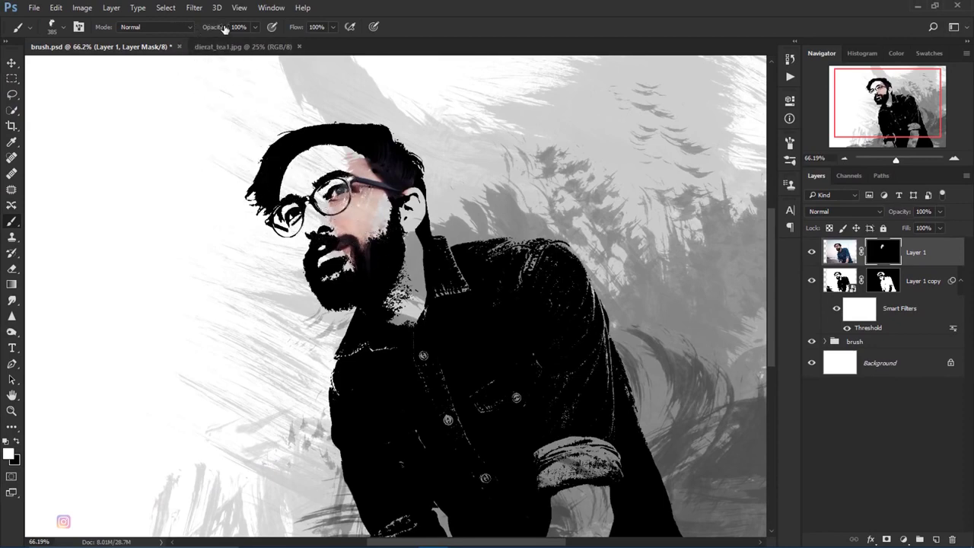
Paint Layer 1's mask to reveal colour on the beard, neck and blue denim shirt.
{"action": "left_click_drag", "start_coordinate": [202, 29], "coordinate": [209, 29]}
{"action": "mouse_move", "coordinate": [358, 228]}
{"action": "left_mouse_down"}
{"action": "mouse_move", "coordinate": [426, 251]}
{"action": "mouse_move", "coordinate": [327, 186]}
{"action": "mouse_move", "coordinate": [339, 347]}
{"action": "mouse_move", "coordinate": [357, 311]}
{"action": "mouse_move", "coordinate": [342, 259]}
{"action": "mouse_move", "coordinate": [400, 422]}
{"action": "mouse_move", "coordinate": [339, 304]}
{"action": "mouse_move", "coordinate": [403, 422]}
{"action": "mouse_move", "coordinate": [410, 289]}
{"action": "mouse_move", "coordinate": [426, 319]}
{"action": "mouse_move", "coordinate": [469, 275]}
{"action": "mouse_move", "coordinate": [498, 304]}
{"action": "mouse_move", "coordinate": [418, 464]}
{"action": "mouse_move", "coordinate": [487, 374]}
{"action": "mouse_move", "coordinate": [502, 268]}
{"action": "mouse_move", "coordinate": [517, 251]}
{"action": "mouse_move", "coordinate": [479, 362]}
{"action": "mouse_move", "coordinate": [525, 312]}
{"action": "mouse_move", "coordinate": [532, 281]}
{"action": "mouse_move", "coordinate": [478, 343]}
{"action": "mouse_move", "coordinate": [475, 361]}
{"action": "mouse_move", "coordinate": [390, 356]}
{"action": "mouse_move", "coordinate": [346, 449]}
{"action": "mouse_move", "coordinate": [400, 452]}
{"action": "mouse_move", "coordinate": [452, 496]}
{"action": "left_mouse_up"}
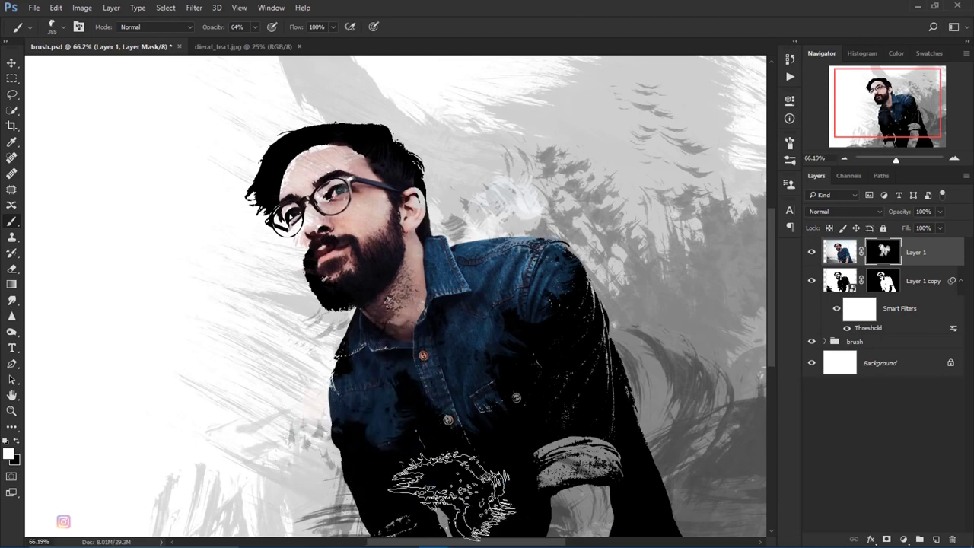
{"action": "key", "text": "ctrl+minus"}
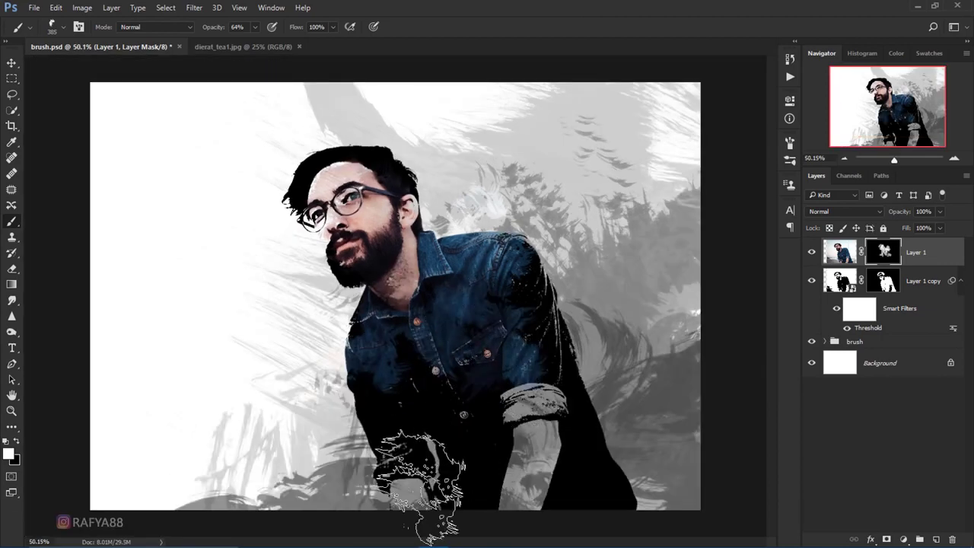
{"action": "mouse_move", "coordinate": [372, 426]}
{"action": "left_mouse_down"}
{"action": "mouse_move", "coordinate": [369, 437]}
{"action": "mouse_move", "coordinate": [413, 510]}
{"action": "mouse_move", "coordinate": [381, 522]}
{"action": "mouse_move", "coordinate": [490, 433]}
{"action": "mouse_move", "coordinate": [474, 510]}
{"action": "mouse_move", "coordinate": [494, 456]}
{"action": "mouse_move", "coordinate": [467, 495]}
{"action": "mouse_move", "coordinate": [433, 515]}
{"action": "left_mouse_up"}
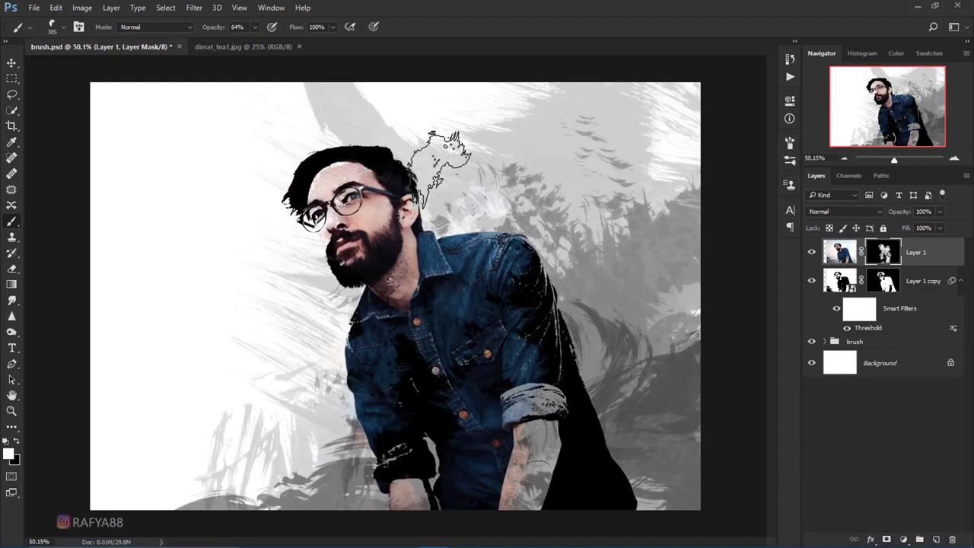
{"action": "scroll", "coordinate": [410, 238], "scroll_direction": "up", "scroll_amount": 2}
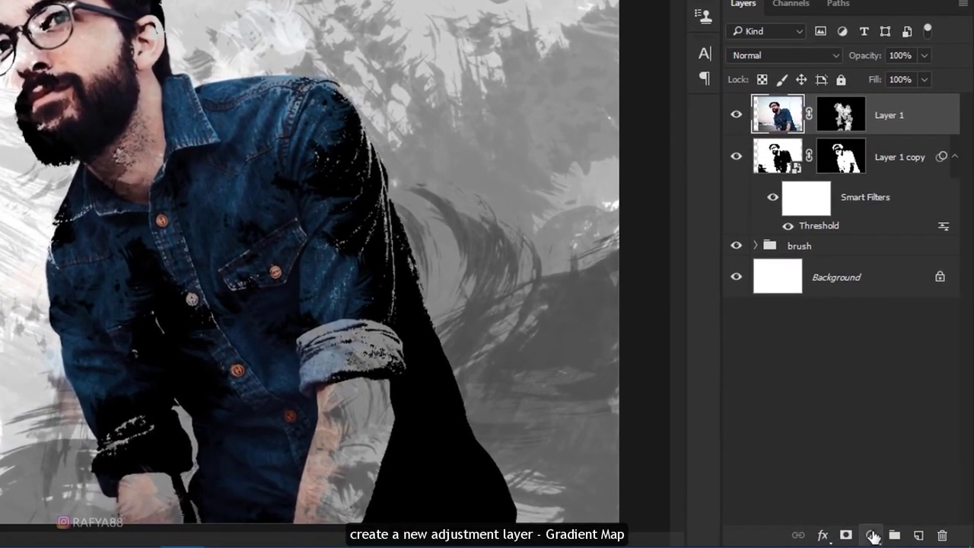
{"action": "left_click", "coordinate": [873, 536]}
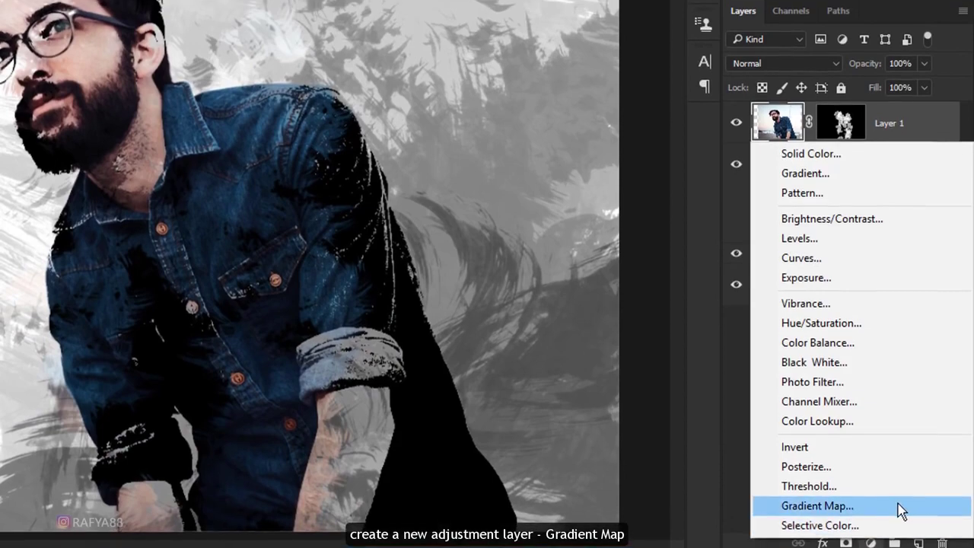
Add a Gradient Map using the Blue, Red, Yellow preset and fade it to 20% opacity.
{"action": "left_click", "coordinate": [898, 500]}
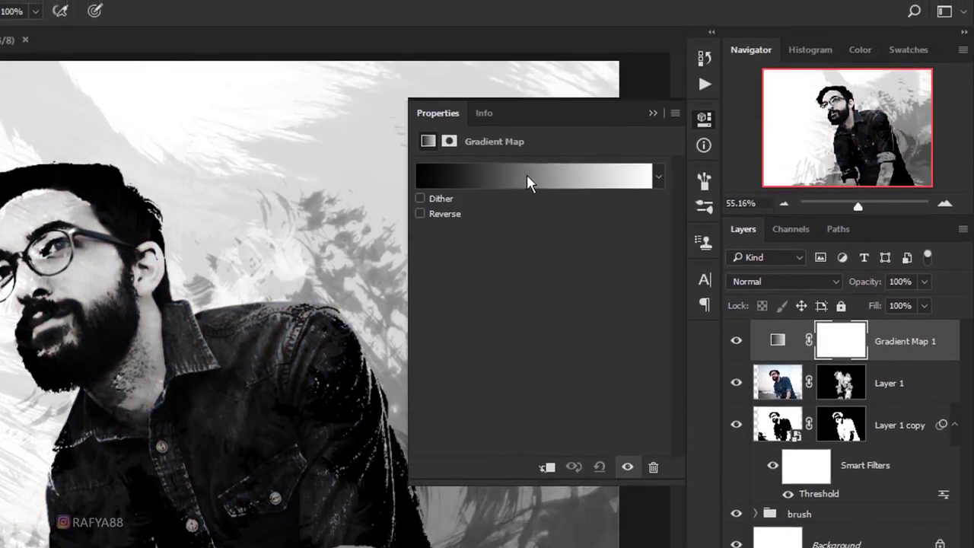
{"action": "left_click", "coordinate": [526, 174]}
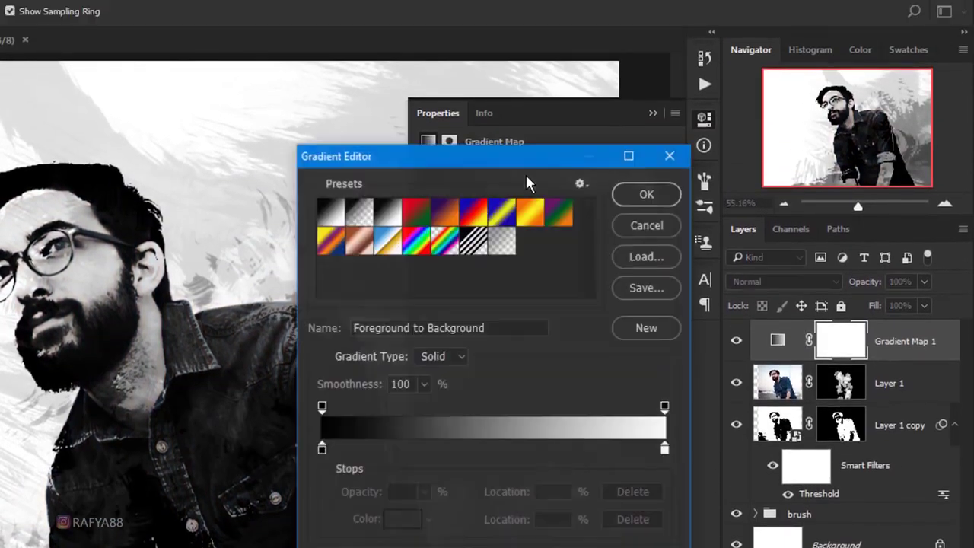
{"action": "left_click", "coordinate": [473, 216]}
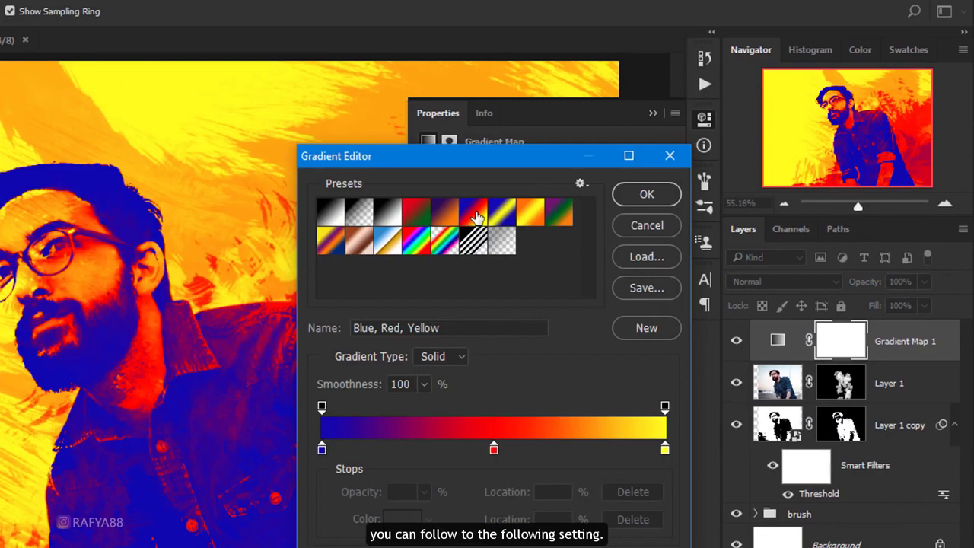
{"action": "left_click", "coordinate": [638, 196]}
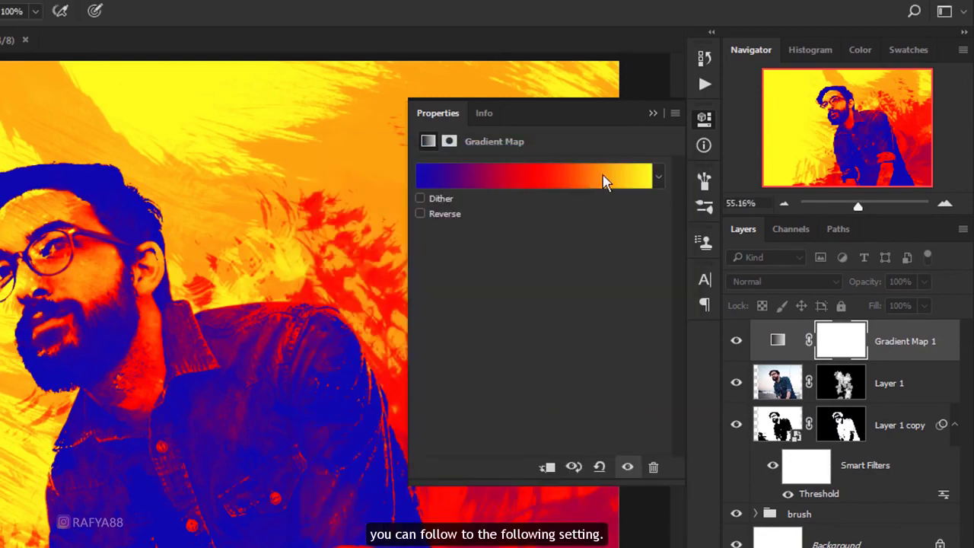
{"action": "left_click", "coordinate": [652, 111]}
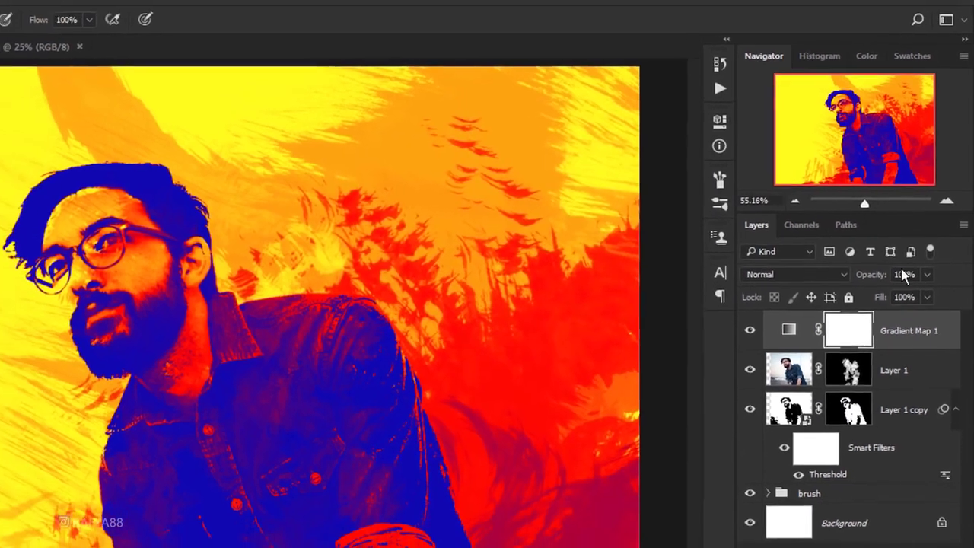
{"action": "left_click_drag", "start_coordinate": [885, 263], "coordinate": [827, 267]}
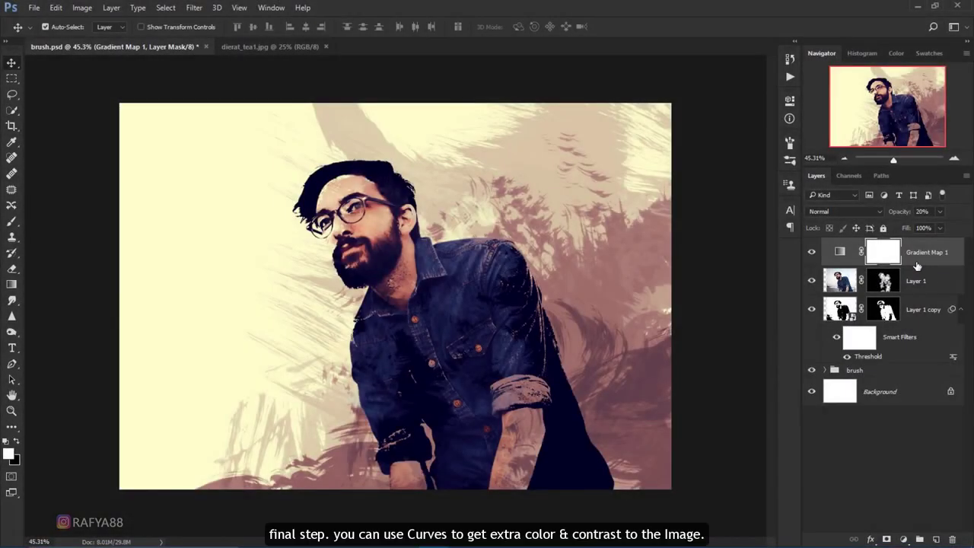
Add a Curves adjustment layer and lift the RGB midtones to brighten the image.
{"action": "key", "text": "ctrl+2"}
{"action": "left_click", "coordinate": [903, 539]}
{"action": "left_click", "coordinate": [934, 345]}
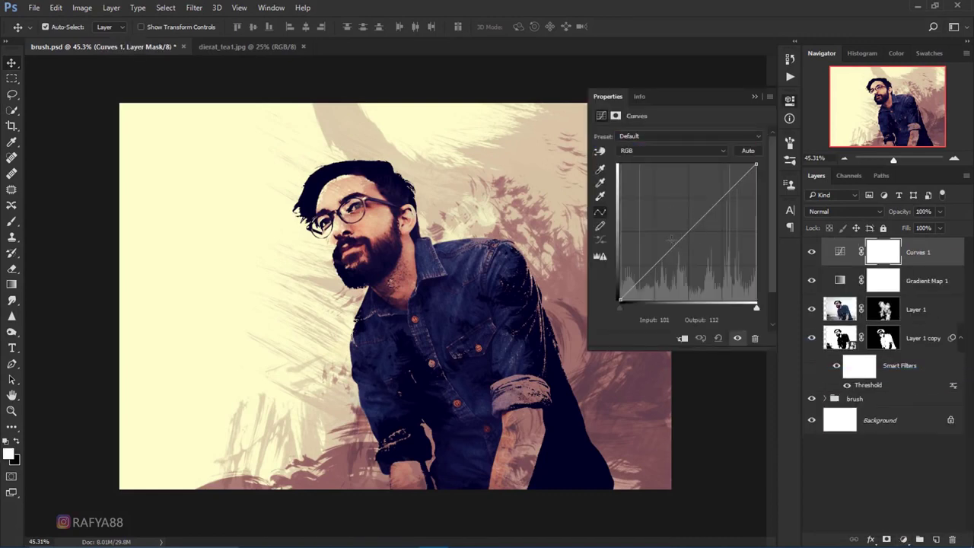
{"action": "left_click_drag", "start_coordinate": [673, 241], "coordinate": [709, 211]}
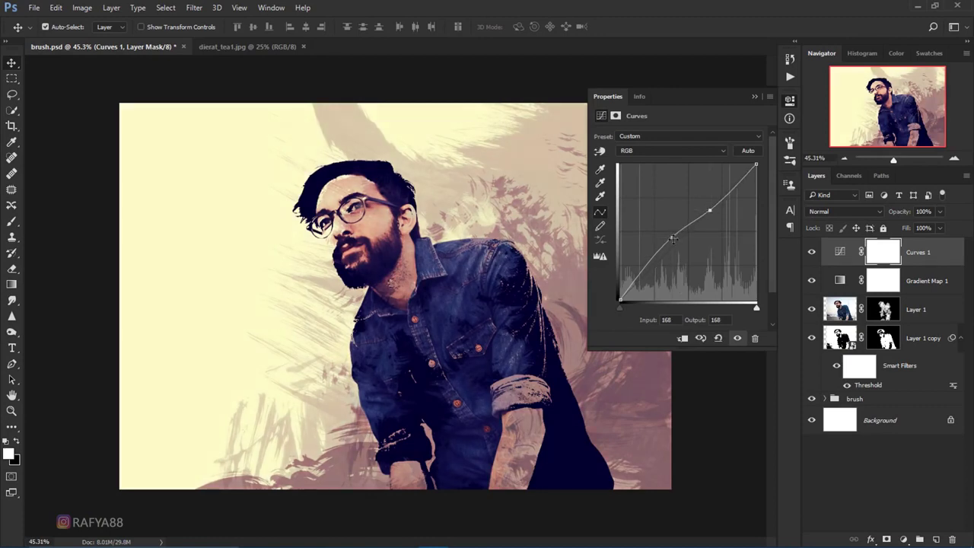
{"action": "left_click_drag", "start_coordinate": [671, 238], "coordinate": [674, 238]}
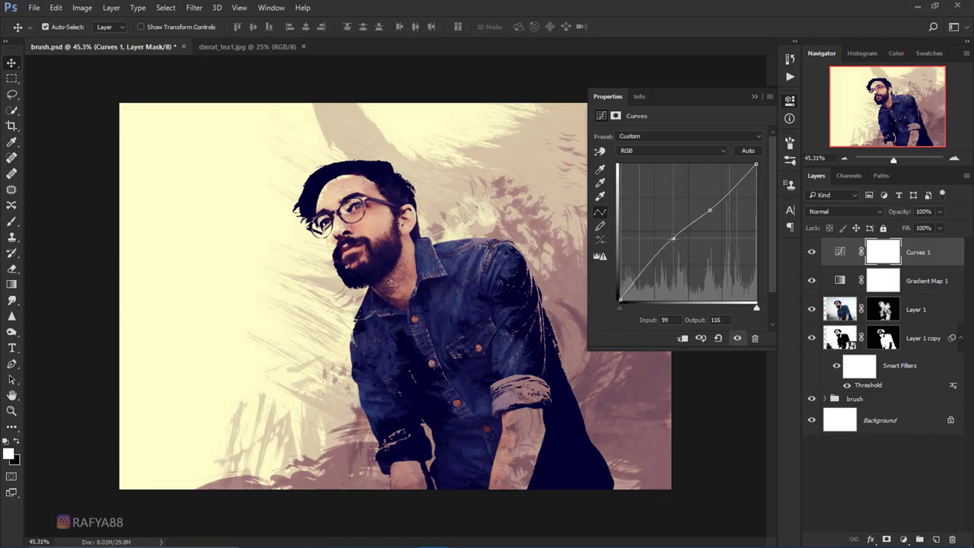
Raise the Blue channel black point to output 15, then compare the image with and without Curves.
{"action": "left_click", "coordinate": [663, 152]}
{"action": "left_click", "coordinate": [647, 180]}
{"action": "left_click_drag", "start_coordinate": [619, 299], "coordinate": [618, 291]}
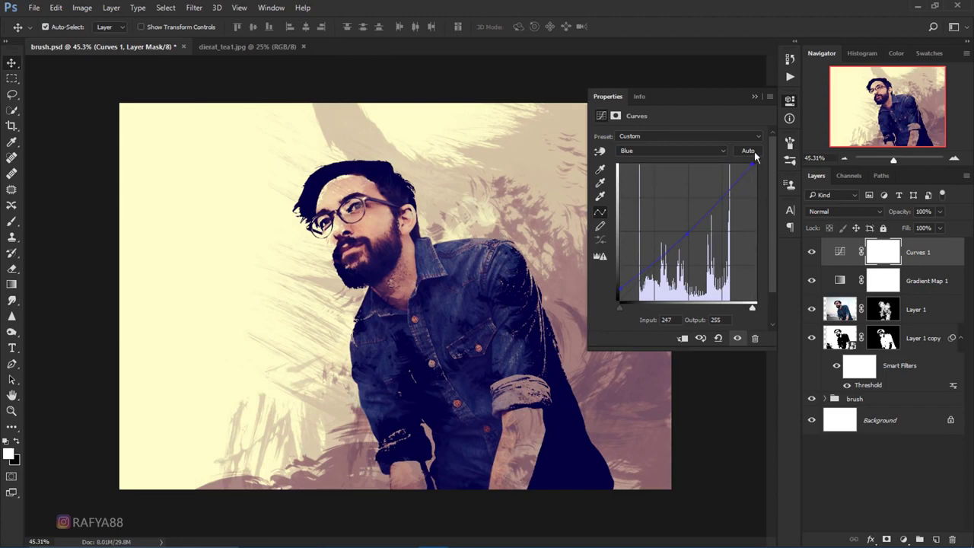
{"action": "left_click", "coordinate": [755, 96]}
{"action": "left_click", "coordinate": [810, 251]}
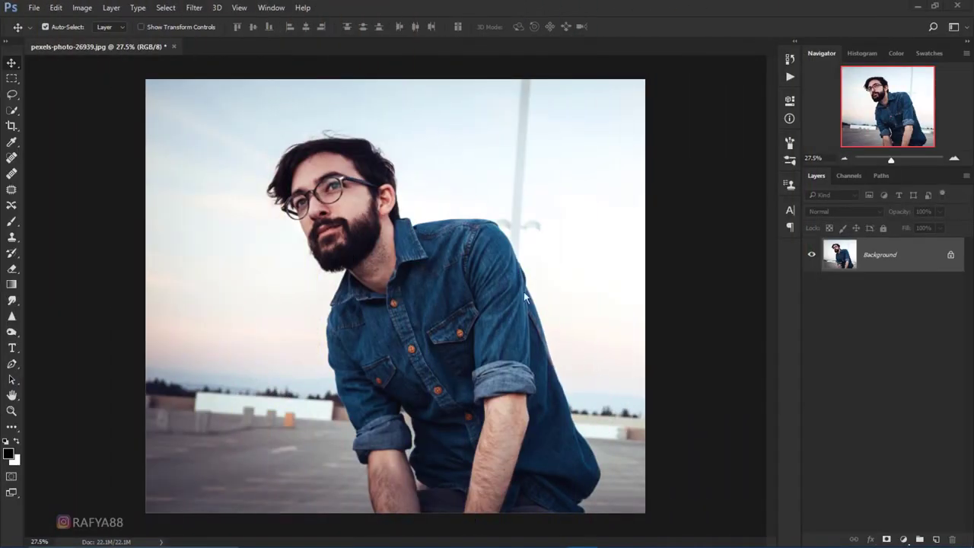
Create a new white document, 2000 × 1400 pixels at 300 ppi.
{"action": "left_click", "coordinate": [38, 9]}
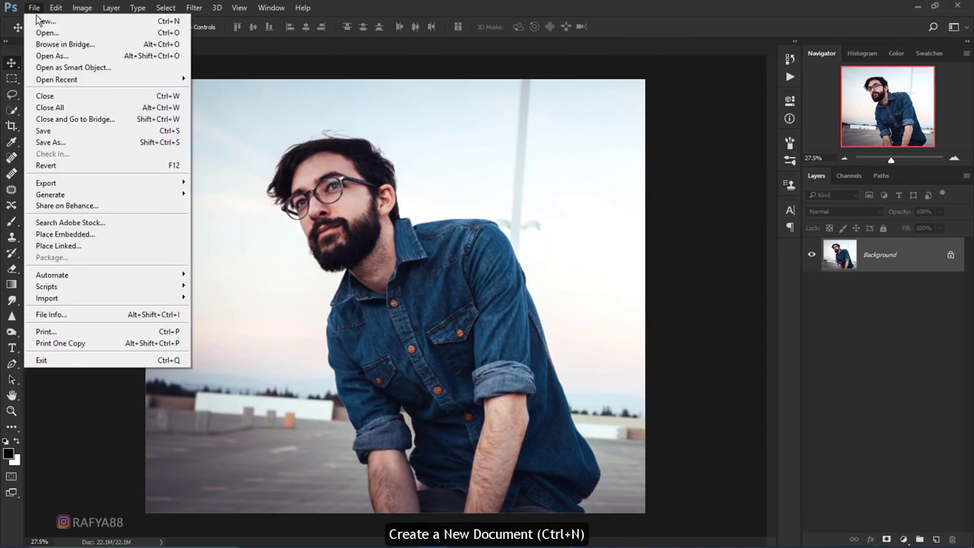
{"action": "left_click", "coordinate": [82, 23]}
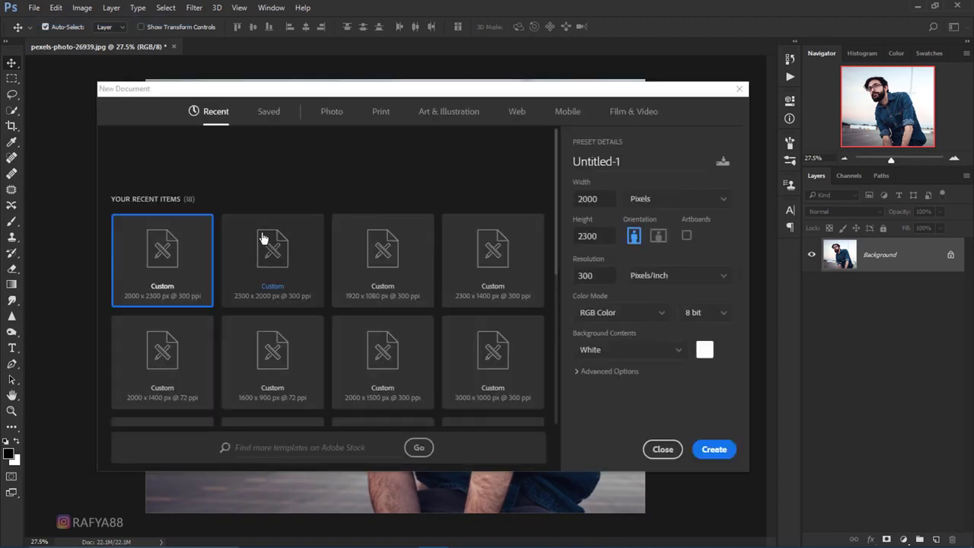
{"action": "left_click_drag", "start_coordinate": [362, 95], "coordinate": [355, 95]}
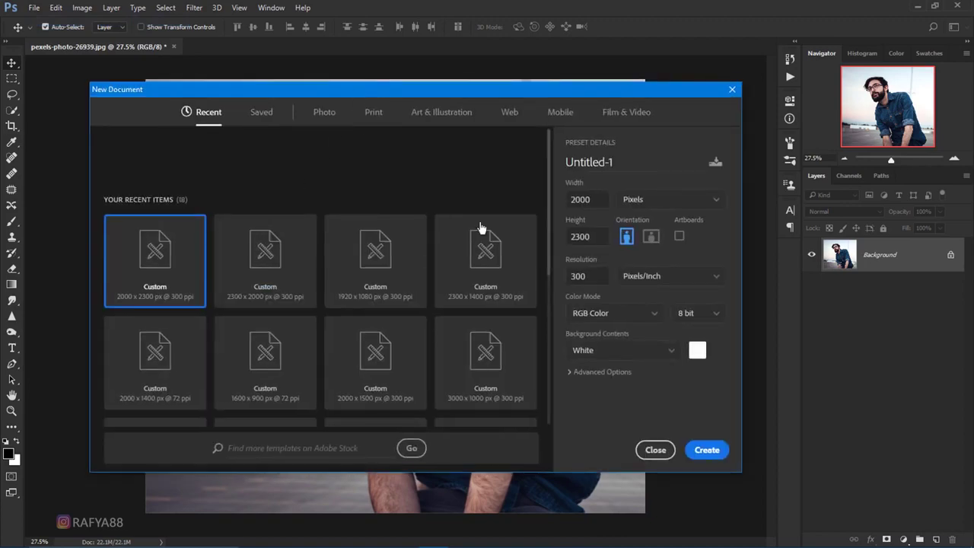
{"action": "left_click", "coordinate": [634, 203]}
{"action": "left_click", "coordinate": [636, 220]}
{"action": "left_click_drag", "start_coordinate": [592, 199], "coordinate": [549, 199]}
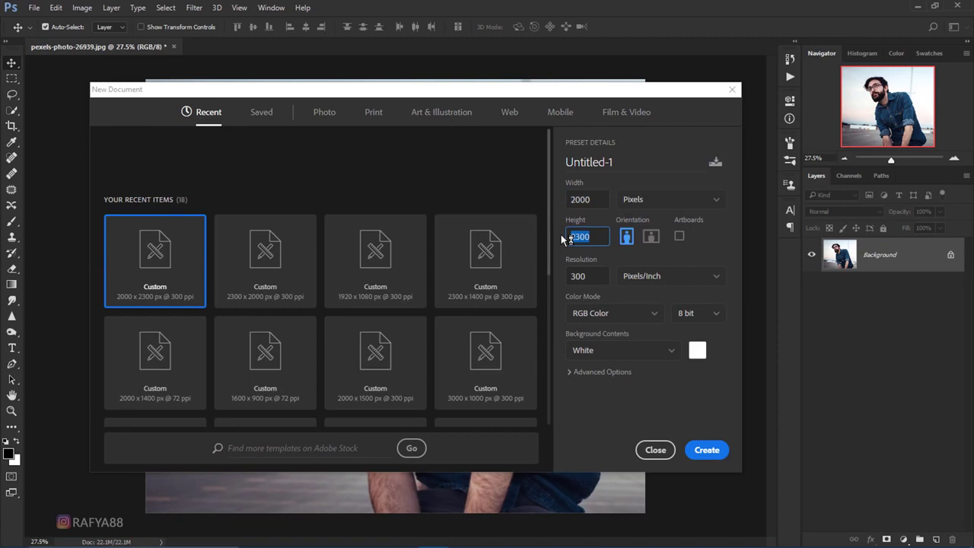
{"action": "type", "text": "1400"}
{"action": "left_click", "coordinate": [704, 450]}
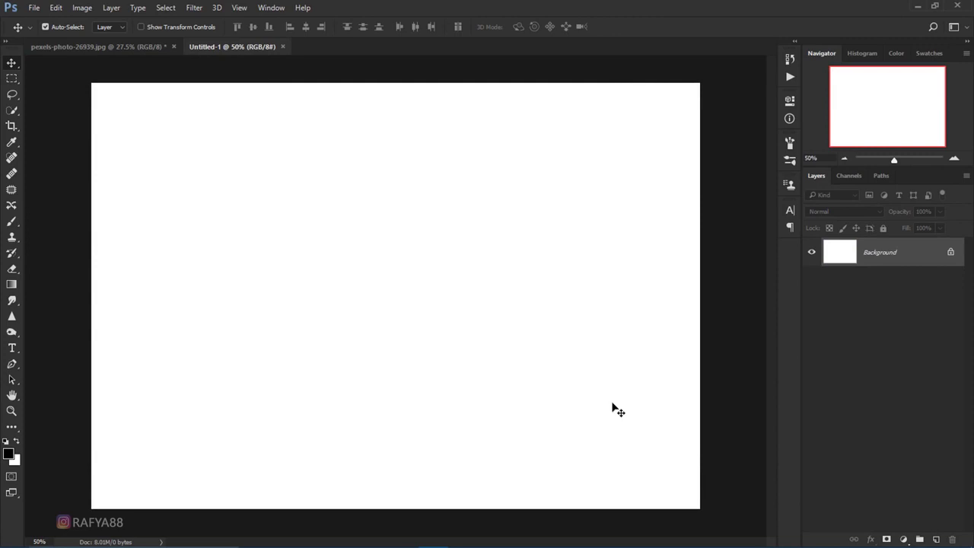
Copy the man's photo into Untitled-1, then scale it to about 67% and position it.
{"action": "scroll", "coordinate": [616, 409], "scroll_direction": "down", "scroll_amount": 1}
{"action": "left_click", "coordinate": [57, 48]}
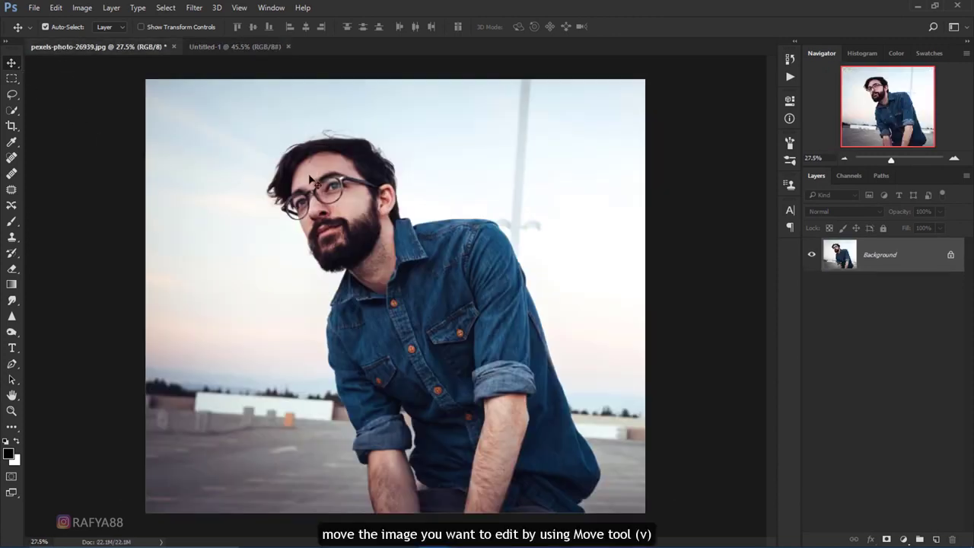
{"action": "left_click_drag", "start_coordinate": [335, 185], "coordinate": [325, 198]}
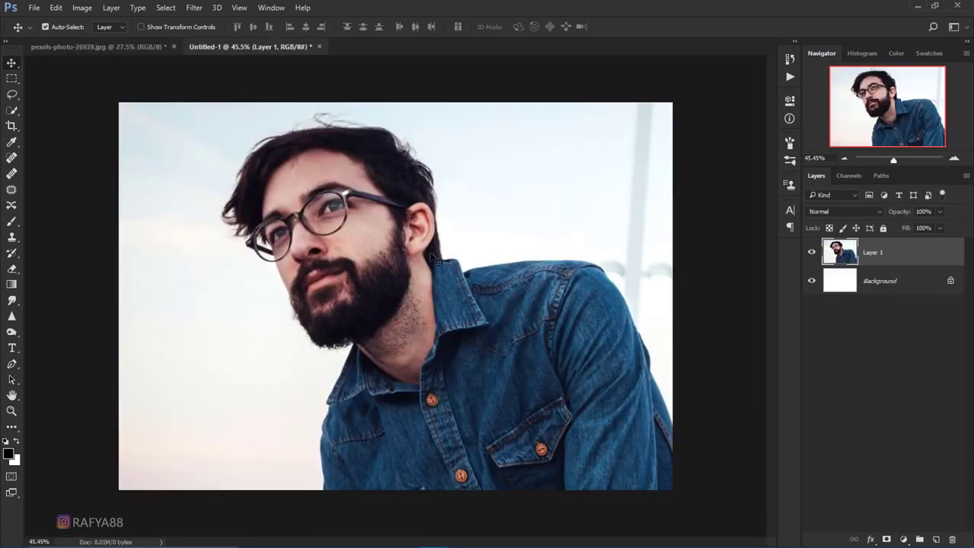
{"action": "key", "text": "ctrl+t"}
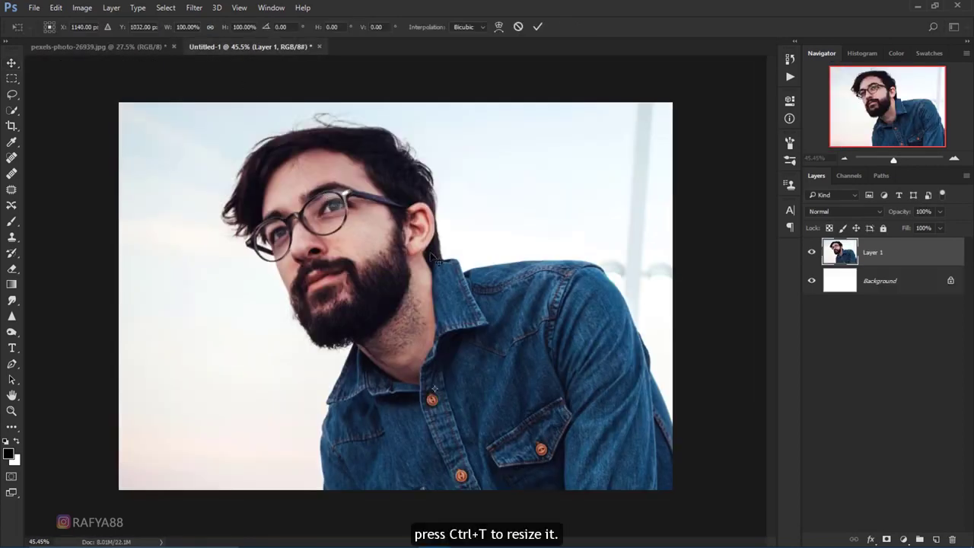
{"action": "scroll", "coordinate": [435, 388], "scroll_direction": "down", "scroll_amount": 3}
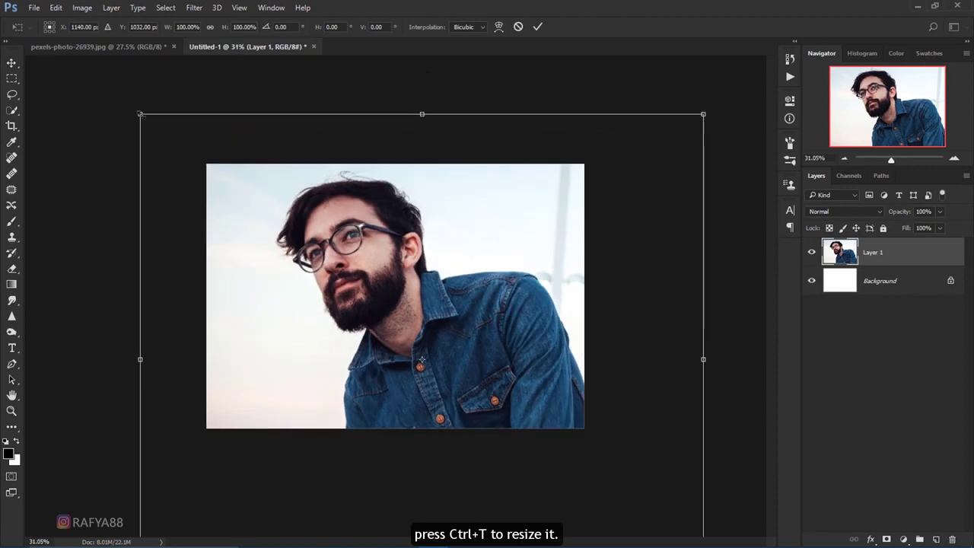
{"action": "left_click_drag", "start_coordinate": [140, 114], "coordinate": [280, 137]}
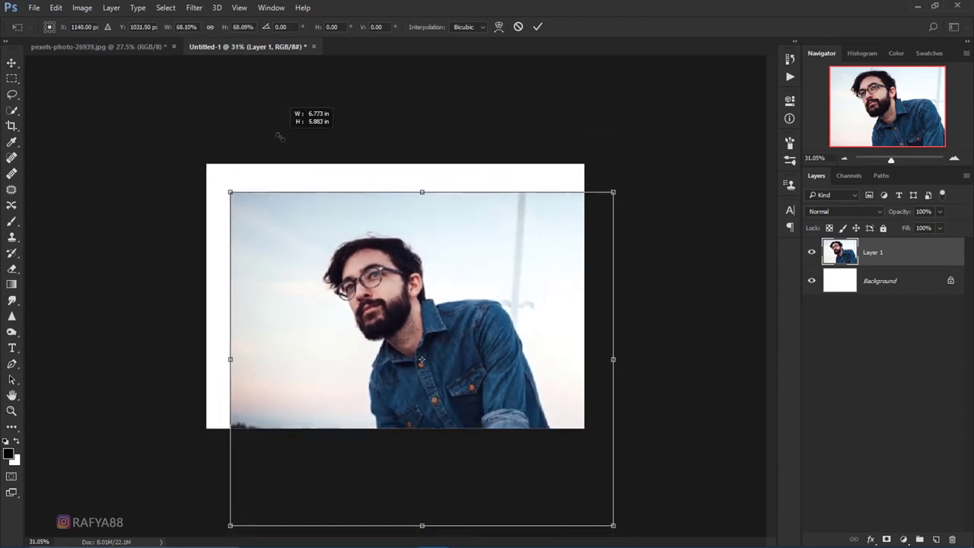
{"action": "left_click_drag", "start_coordinate": [384, 288], "coordinate": [372, 251]}
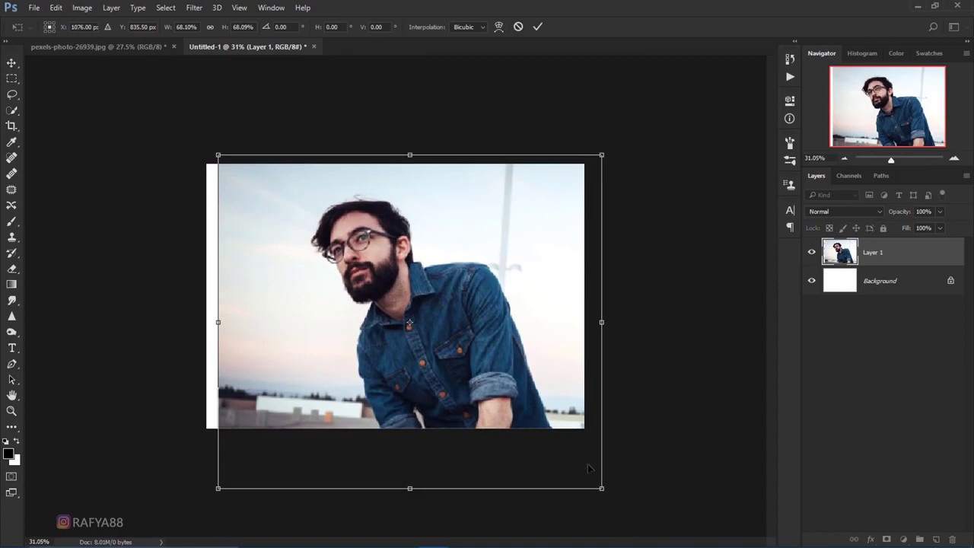
{"action": "left_click_drag", "start_coordinate": [601, 488], "coordinate": [598, 485]}
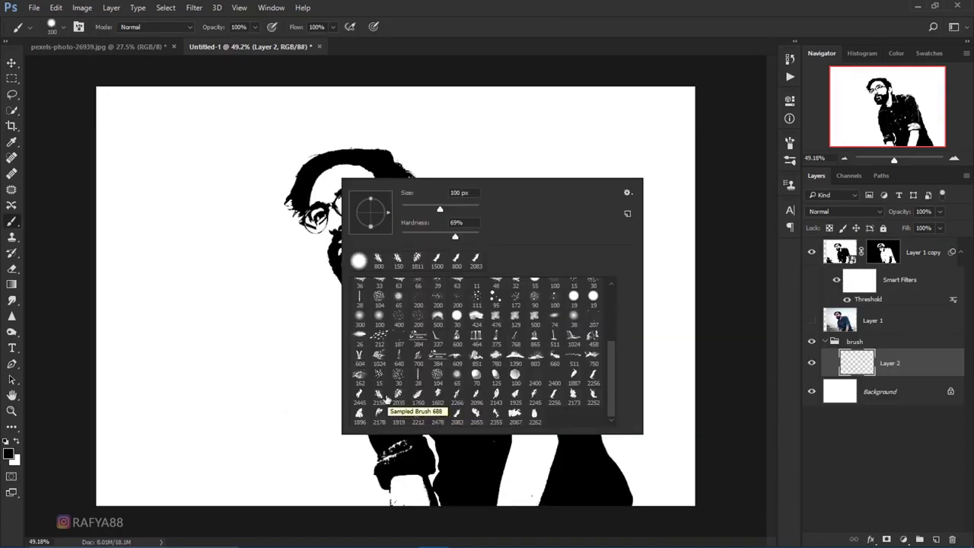
{"action": "left_click", "coordinate": [379, 397]}
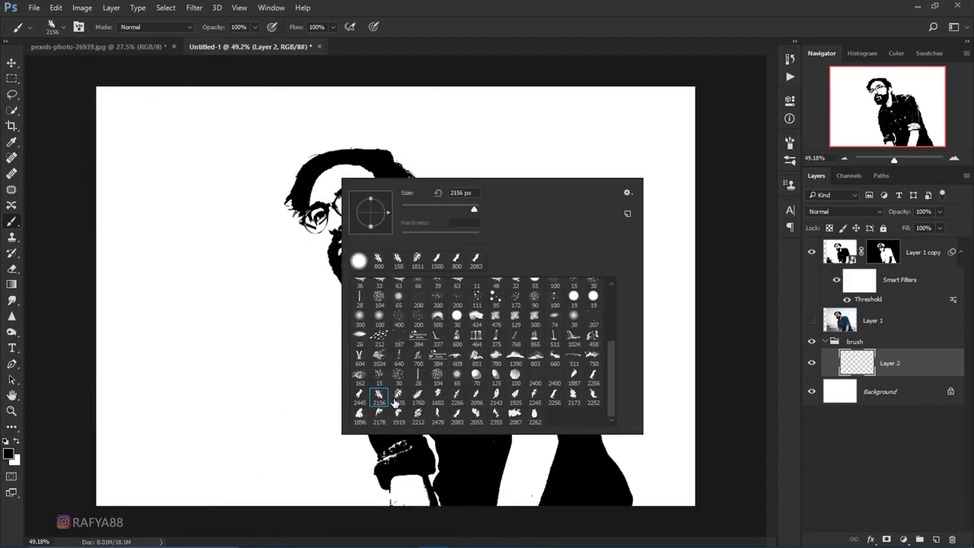
Use the 2035 brush tip at 1102 px to paint dark strokes around the shoulder.
{"action": "left_click", "coordinate": [400, 398]}
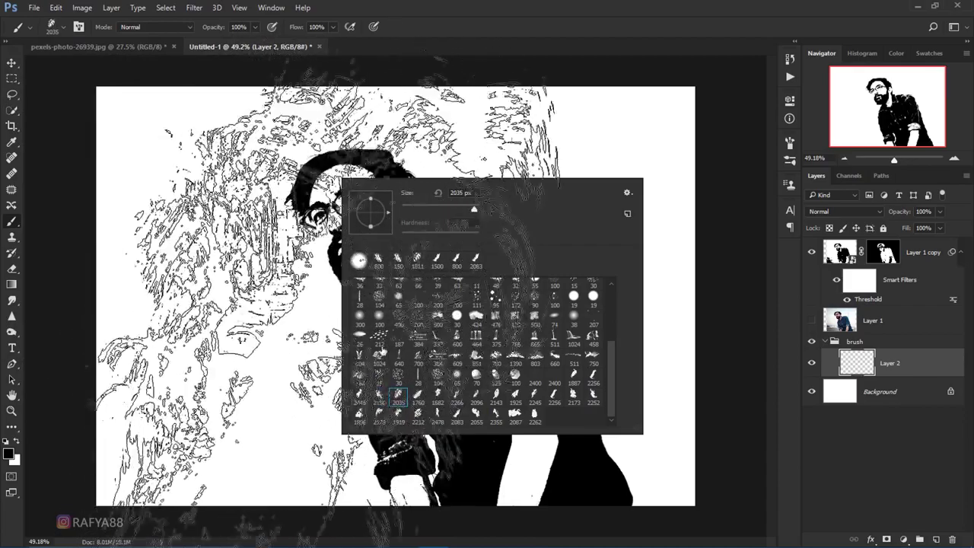
{"action": "left_click_drag", "start_coordinate": [473, 211], "coordinate": [471, 211]}
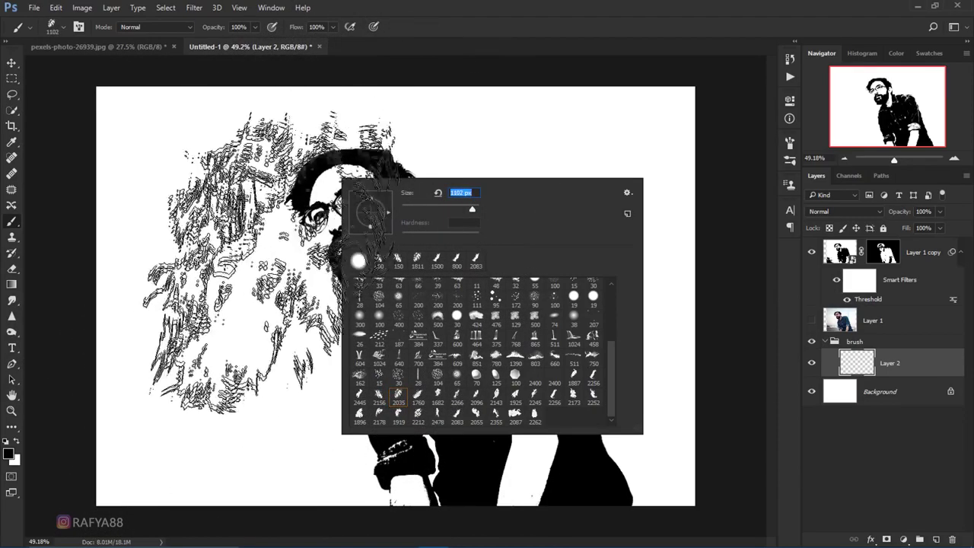
{"action": "key", "text": "Return"}
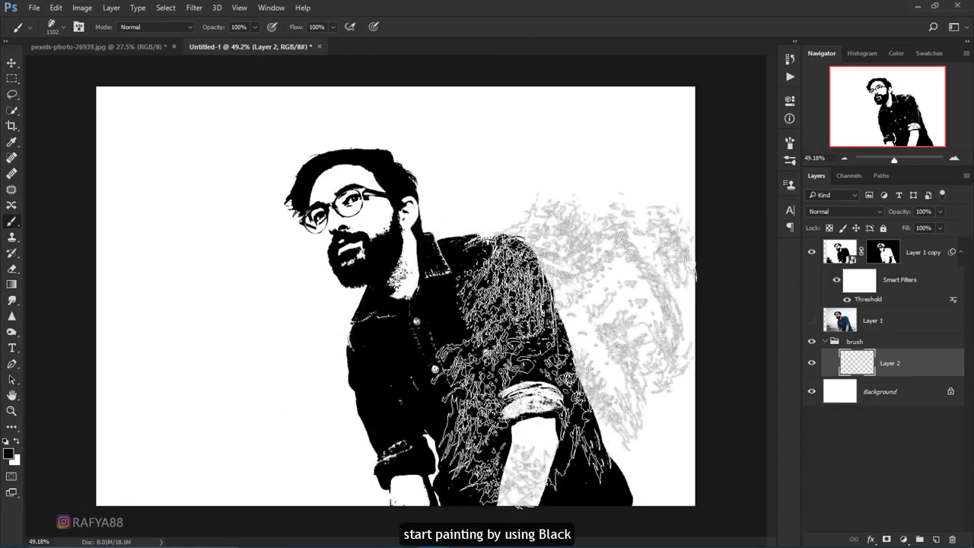
{"action": "right_click", "coordinate": [567, 329]}
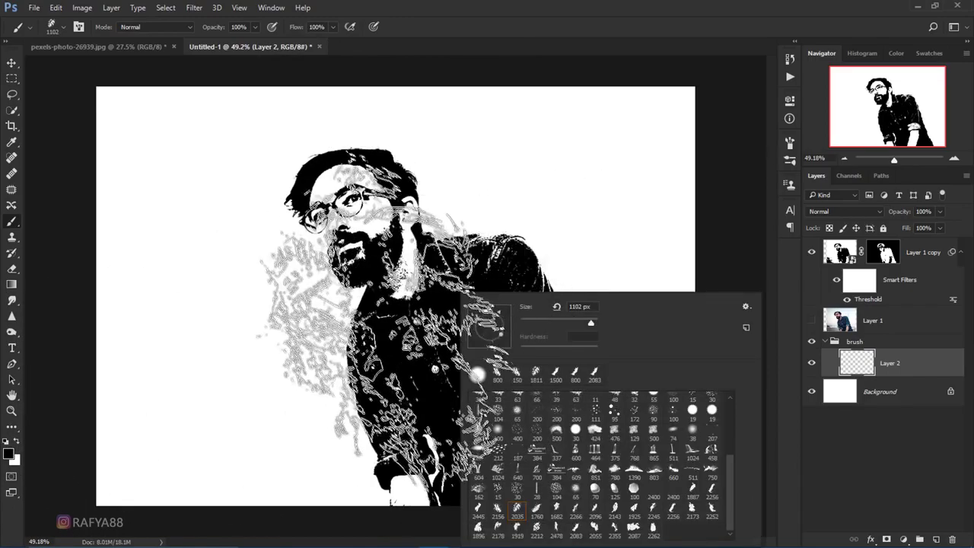
{"action": "key", "text": "Return"}
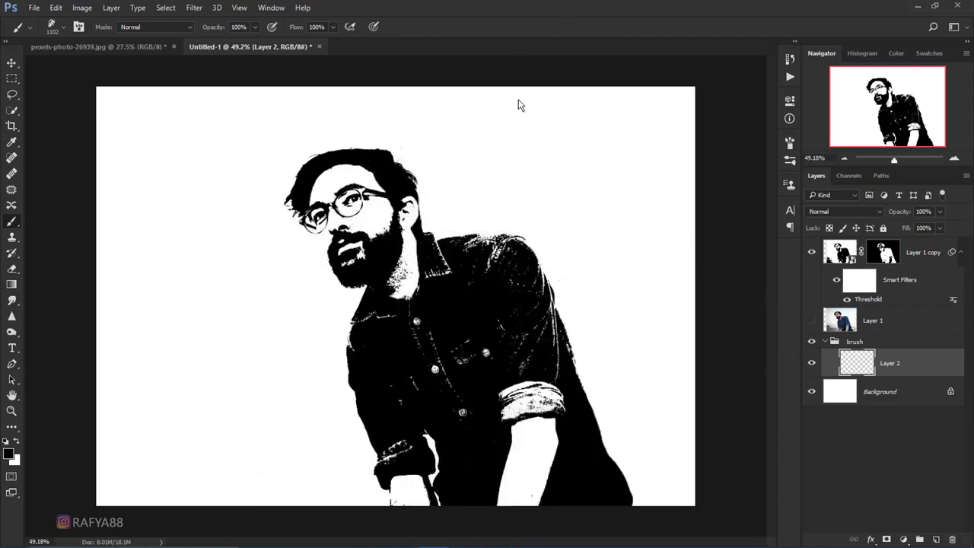
{"action": "left_click_drag", "start_coordinate": [468, 300], "coordinate": [662, 372]}
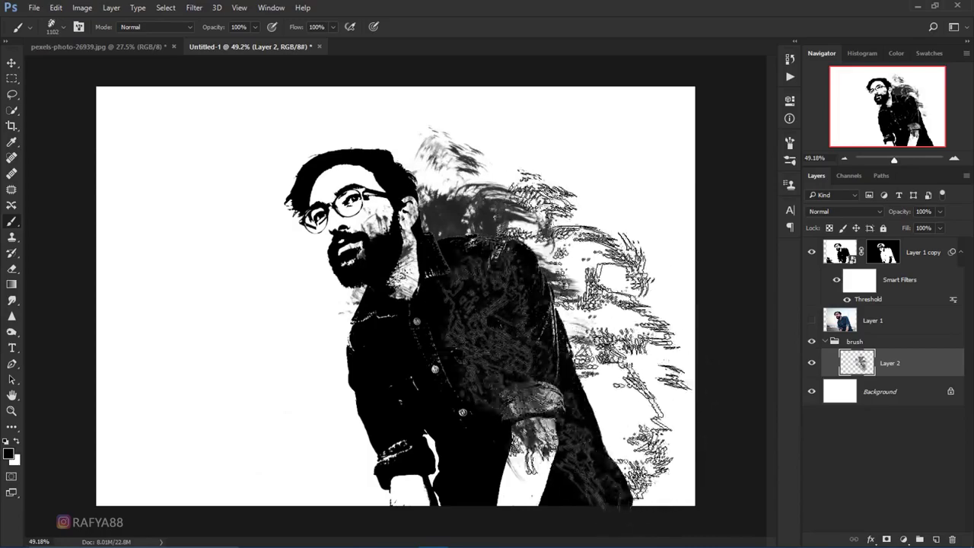
Paint grey and black strokes around the body, then large 2156-tip strokes at upper right.
{"action": "right_click", "coordinate": [510, 320]}
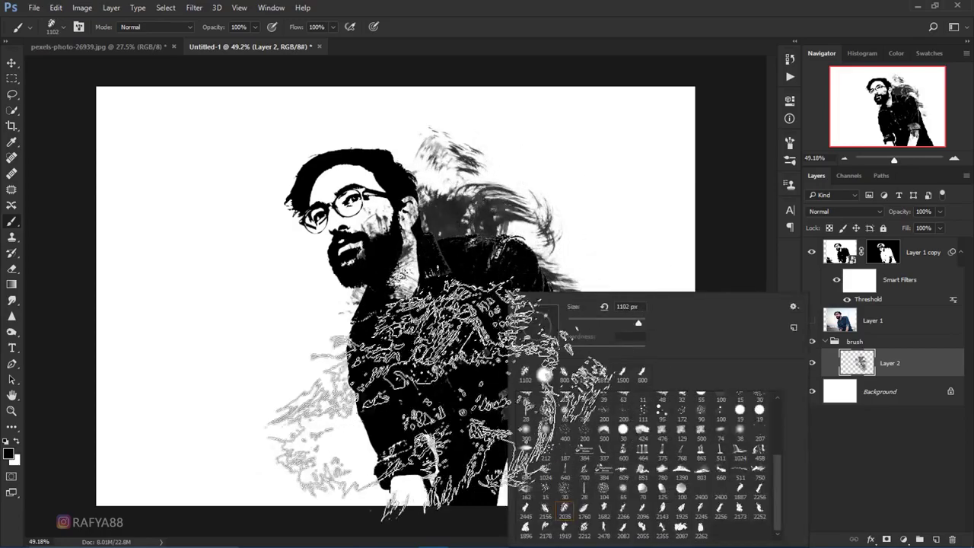
{"action": "key", "text": "Return"}
{"action": "left_click_drag", "start_coordinate": [532, 335], "coordinate": [471, 342]}
{"action": "right_click", "coordinate": [475, 293]}
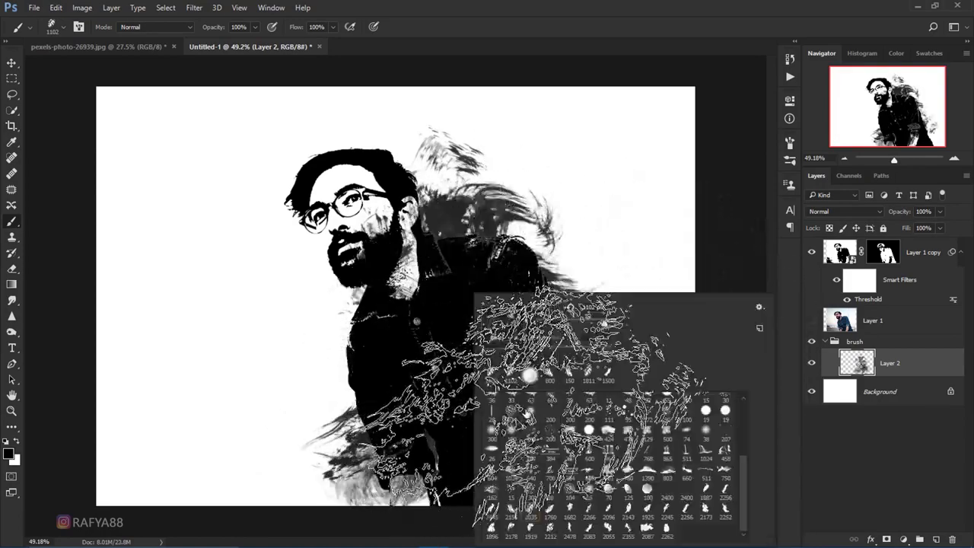
{"action": "left_click", "coordinate": [510, 509]}
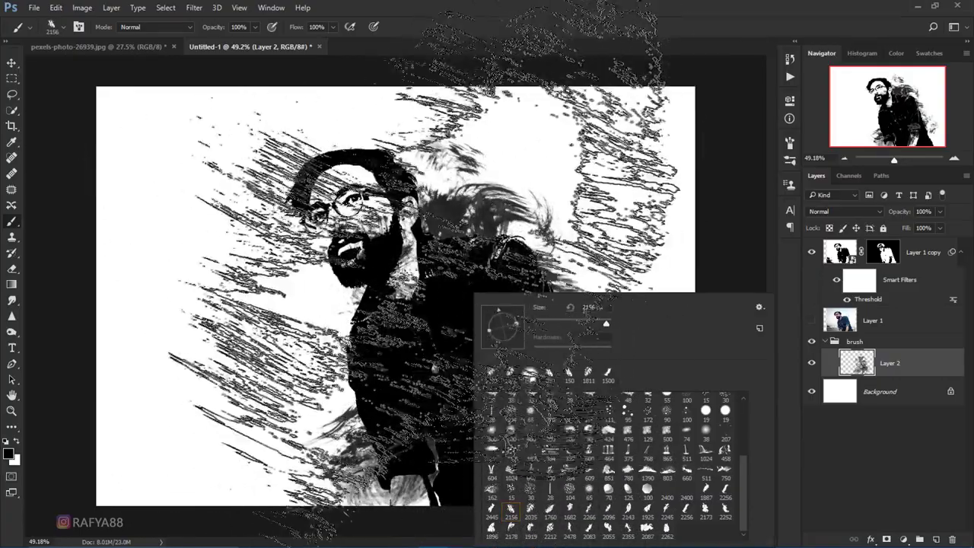
{"action": "key", "text": "Return"}
{"action": "left_click_drag", "start_coordinate": [579, 320], "coordinate": [533, 274]}
{"action": "left_click", "coordinate": [487, 273]}
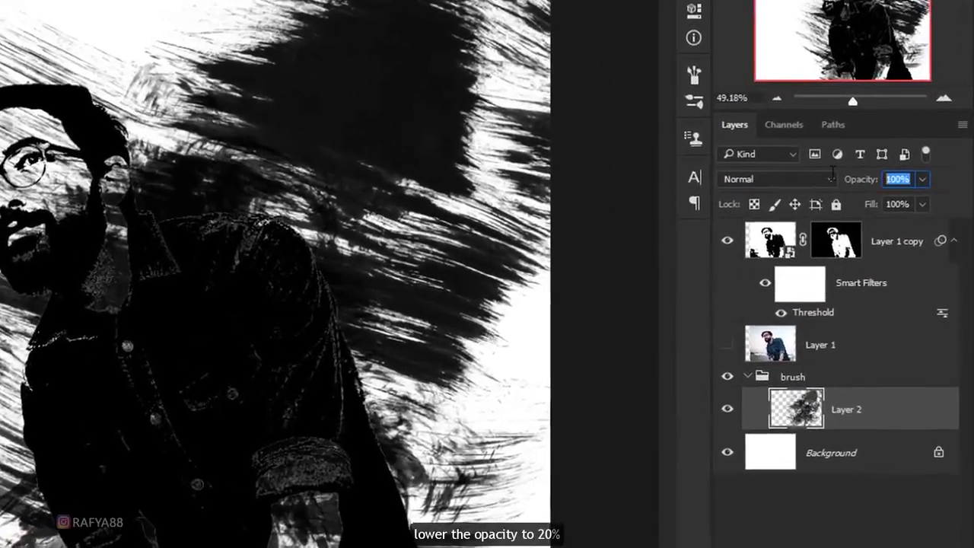
Fade Layer 2 to 20% opacity and add a new empty layer above it.
{"action": "type", "text": "20"}
{"action": "key", "text": "Return"}
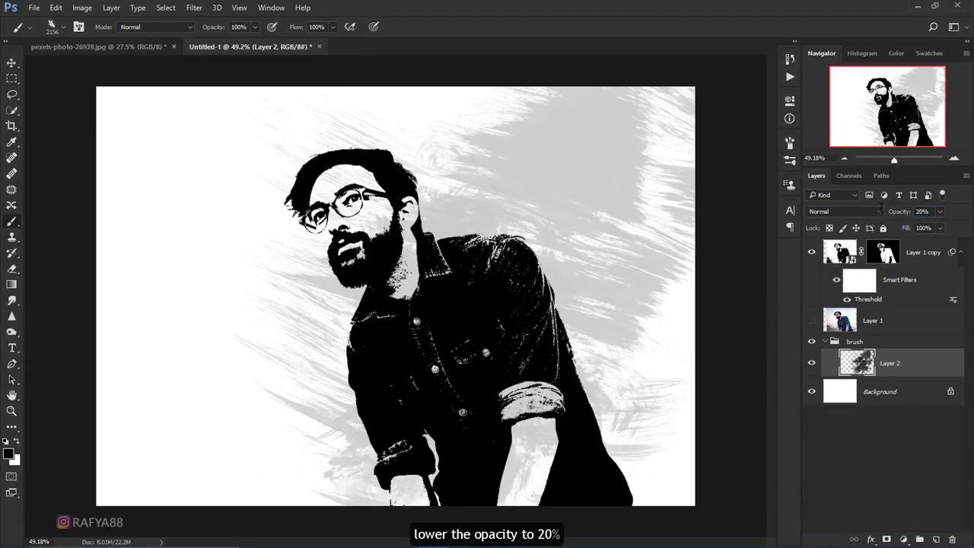
{"action": "left_click", "coordinate": [936, 539]}
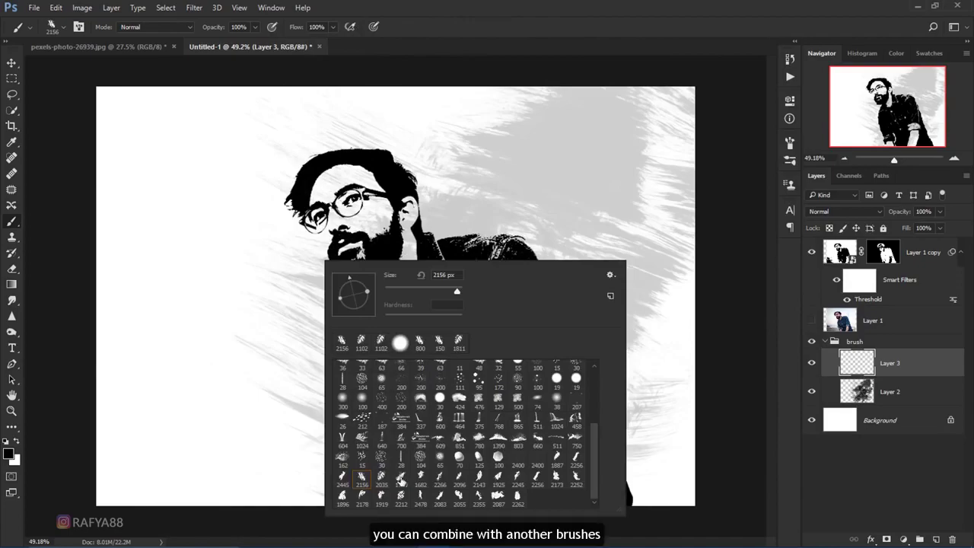
Paint dark textured strokes with the 1760 brush tip across the right side of the canvas.
{"action": "left_click", "coordinate": [401, 478]}
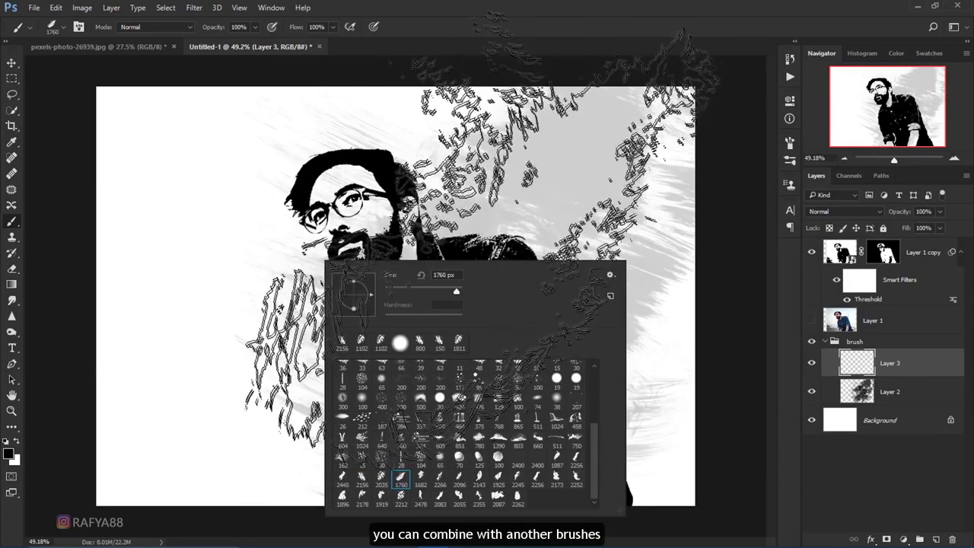
{"action": "key", "text": "Return"}
{"action": "left_click_drag", "start_coordinate": [540, 350], "coordinate": [555, 327]}
{"action": "right_click", "coordinate": [540, 295]}
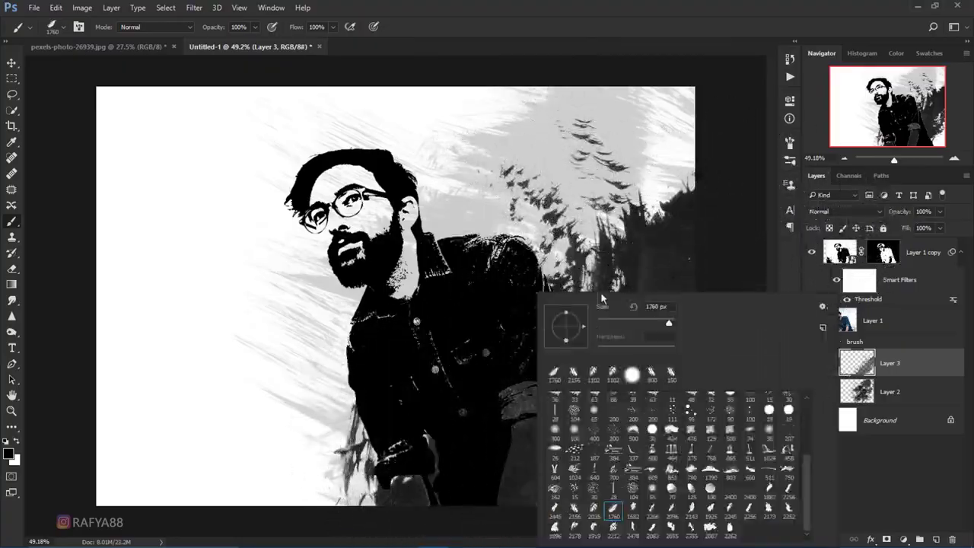
{"action": "key", "text": "Return"}
{"action": "left_click_drag", "start_coordinate": [537, 320], "coordinate": [524, 396]}
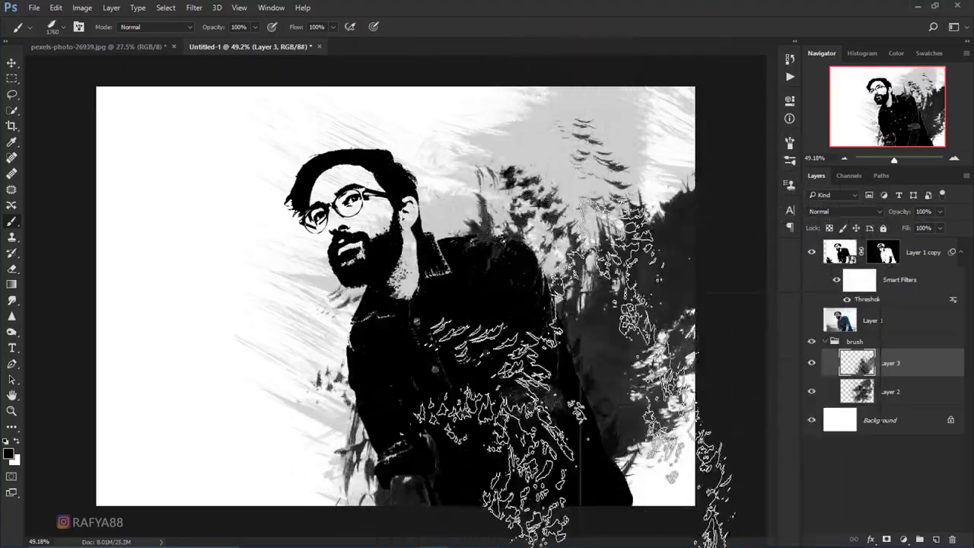
{"action": "right_click", "coordinate": [430, 300]}
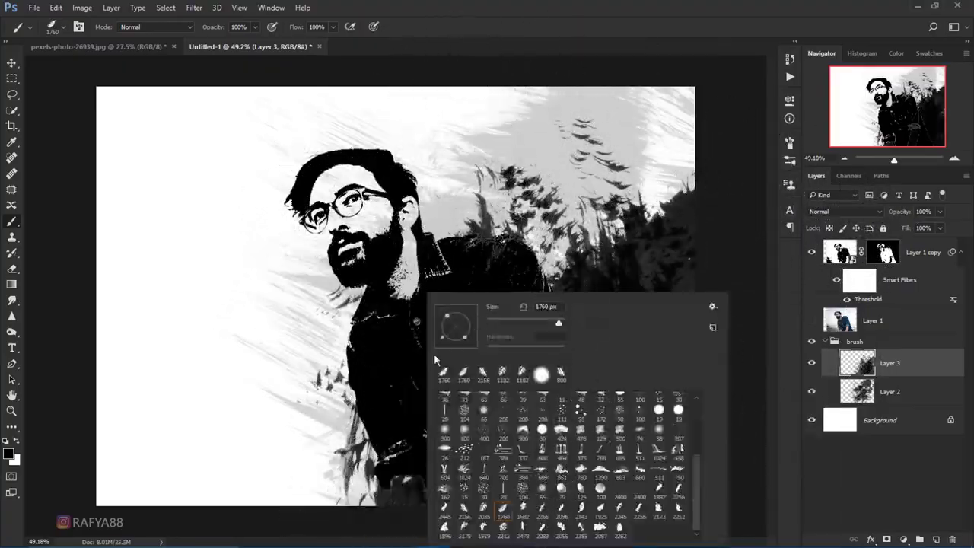
{"action": "key", "text": "Return"}
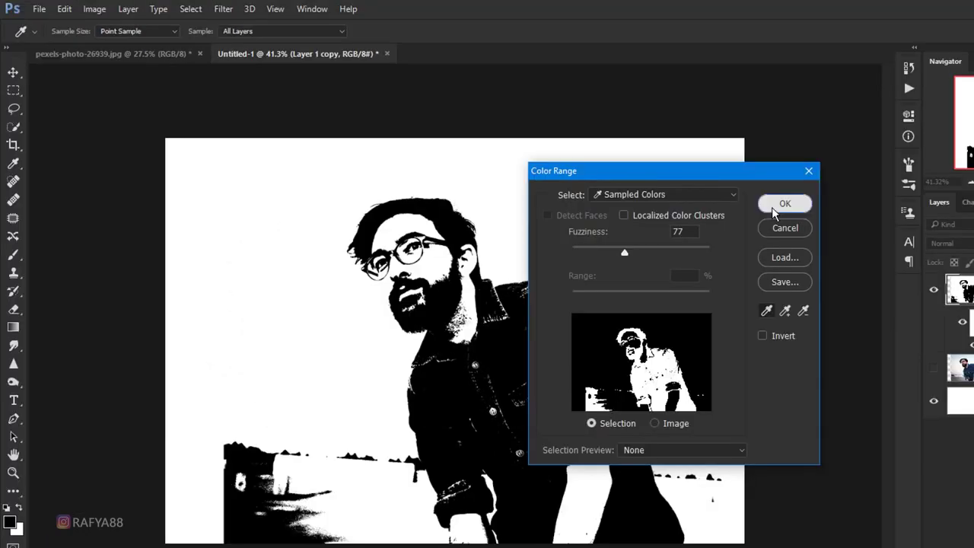
{"action": "left_click", "coordinate": [772, 208]}
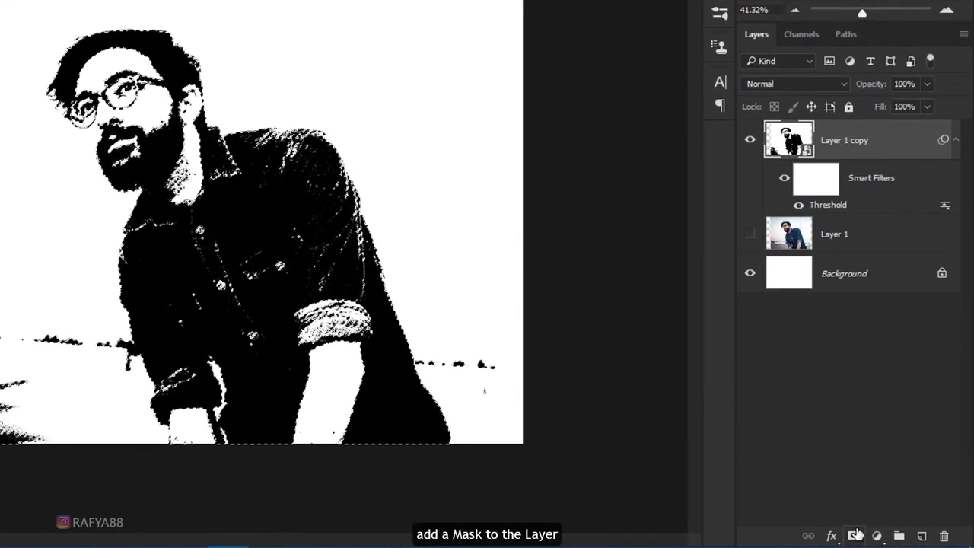
Add a layer mask to Layer 1 copy from the Color Range selection of the figure.
{"action": "left_click", "coordinate": [856, 534]}
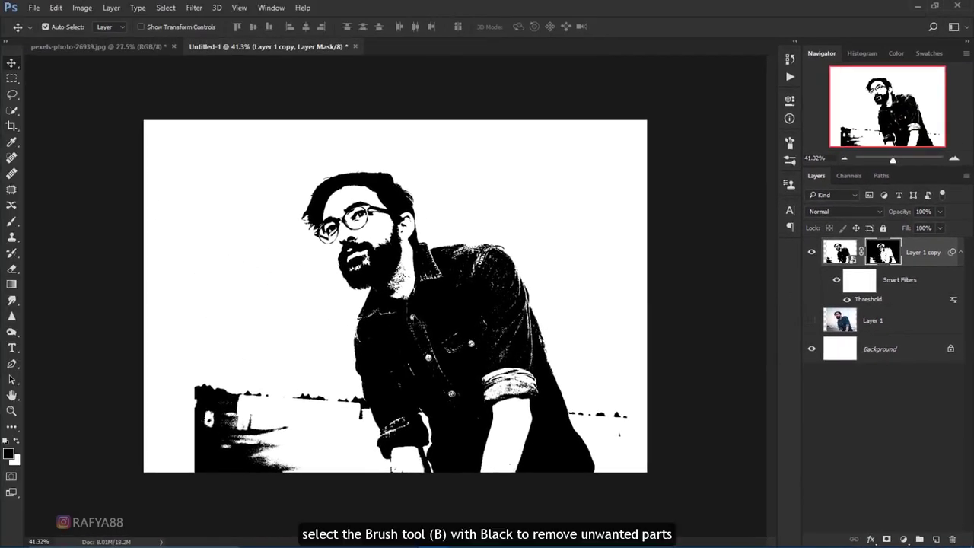
Set up a black brush of about 56 px with 63% hardness.
{"action": "left_click", "coordinate": [12, 220]}
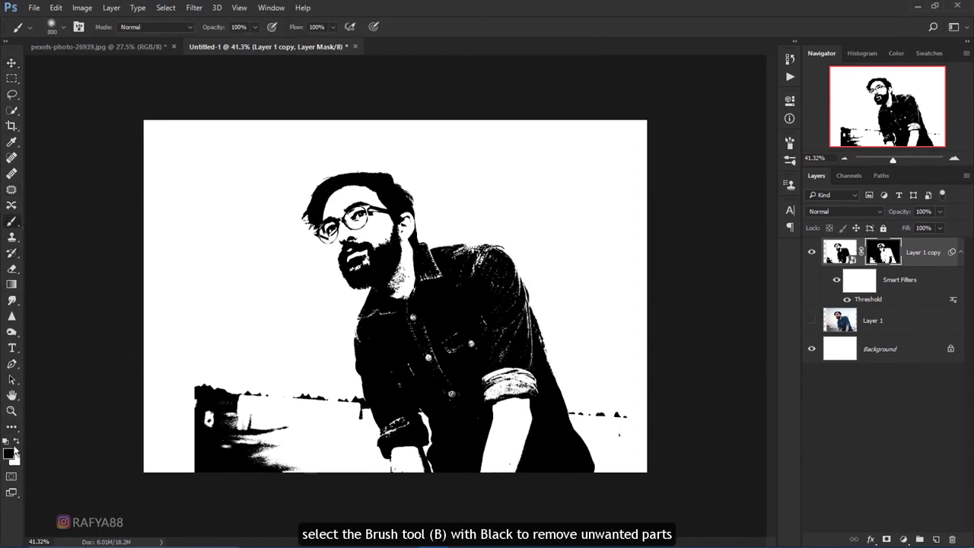
{"action": "scroll", "coordinate": [217, 413], "scroll_direction": "up", "scroll_amount": 5}
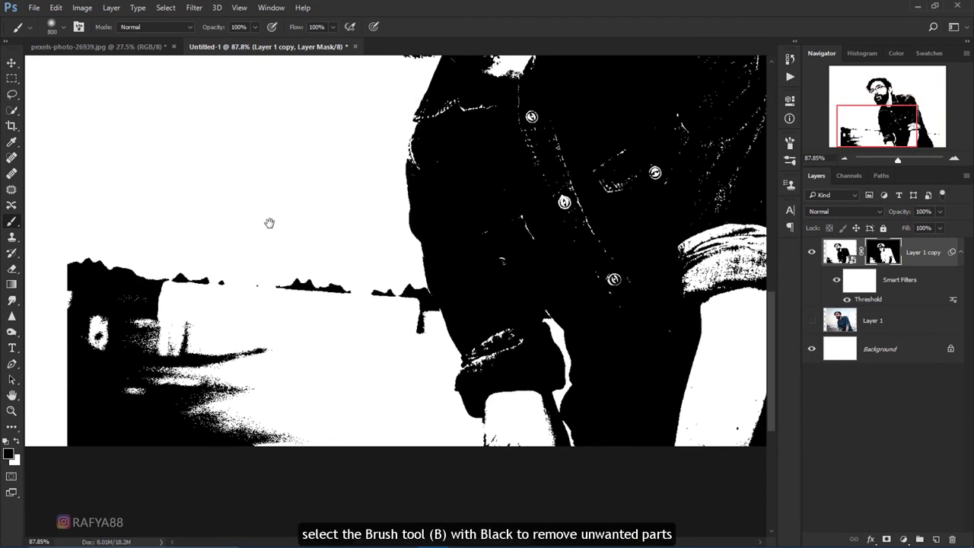
{"action": "scroll", "coordinate": [267, 220], "scroll_direction": "down", "scroll_amount": 2}
{"action": "right_click", "coordinate": [380, 186]}
{"action": "left_click", "coordinate": [459, 216]}
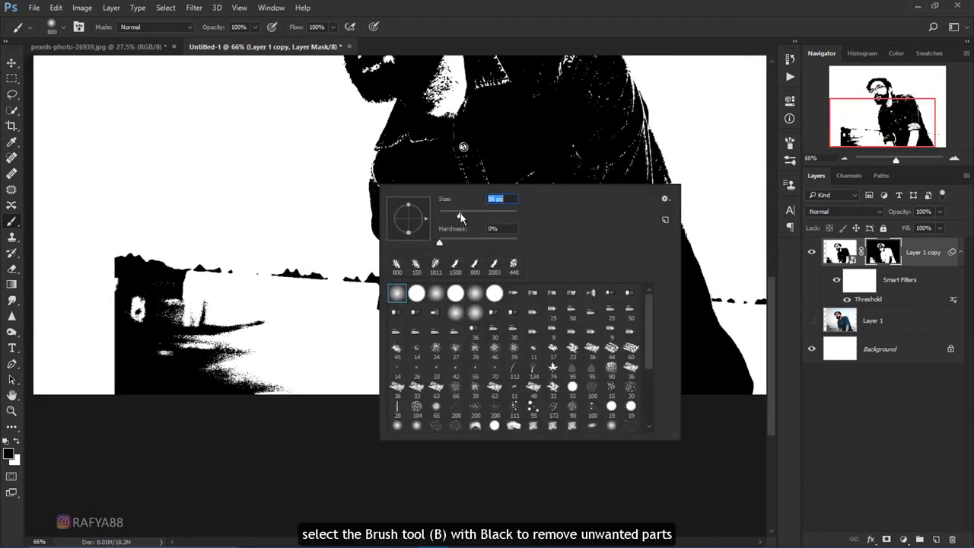
{"action": "left_click_drag", "start_coordinate": [450, 242], "coordinate": [494, 244]}
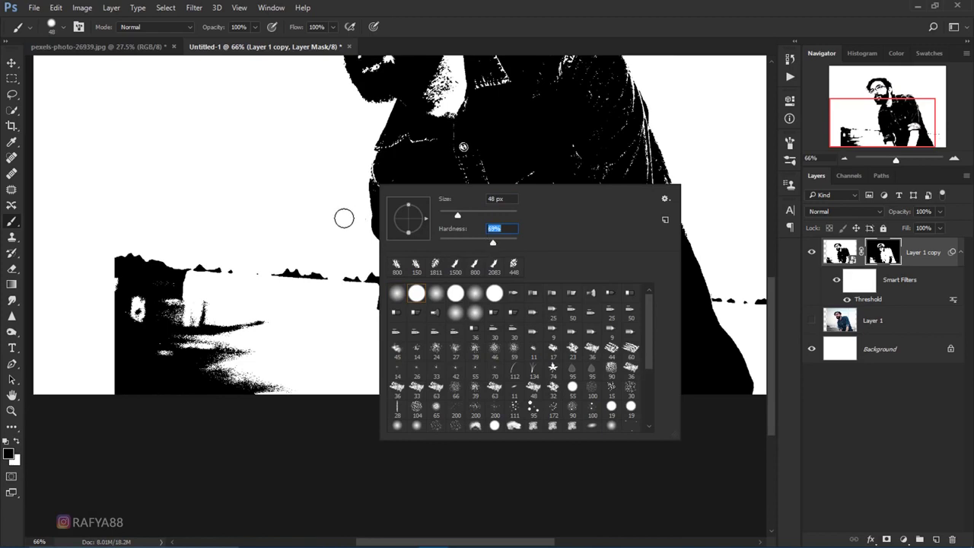
{"action": "key", "text": "Return"}
Paint the stray lower-left shapes out of the mask, resizing the brush between 15 and 100 px.
{"action": "scroll", "coordinate": [380, 306], "scroll_direction": "up", "scroll_amount": 2}
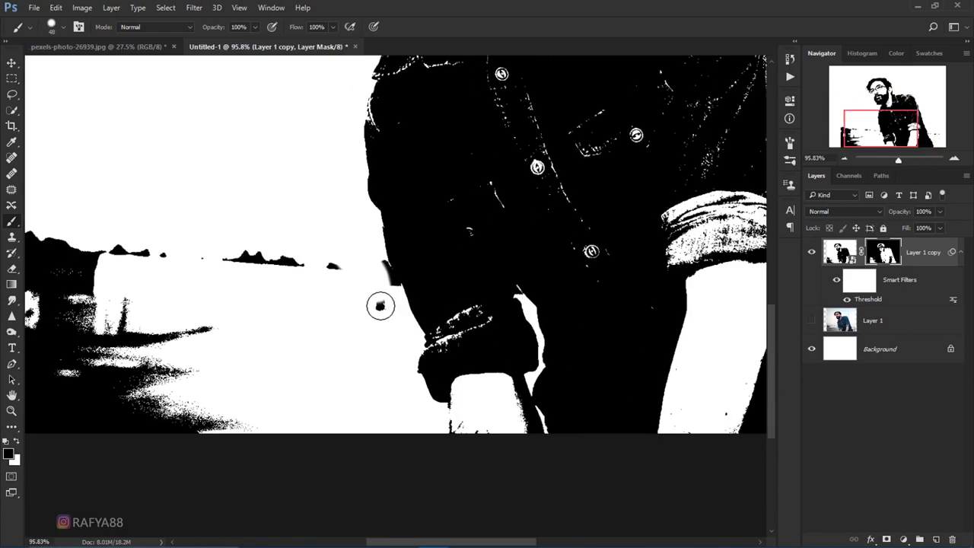
{"action": "key", "text": "bracketleft"}
{"action": "key", "text": "bracketleft"}
{"action": "key", "text": "bracketleft"}
{"action": "scroll", "coordinate": [373, 257], "scroll_direction": "down", "scroll_amount": 2}
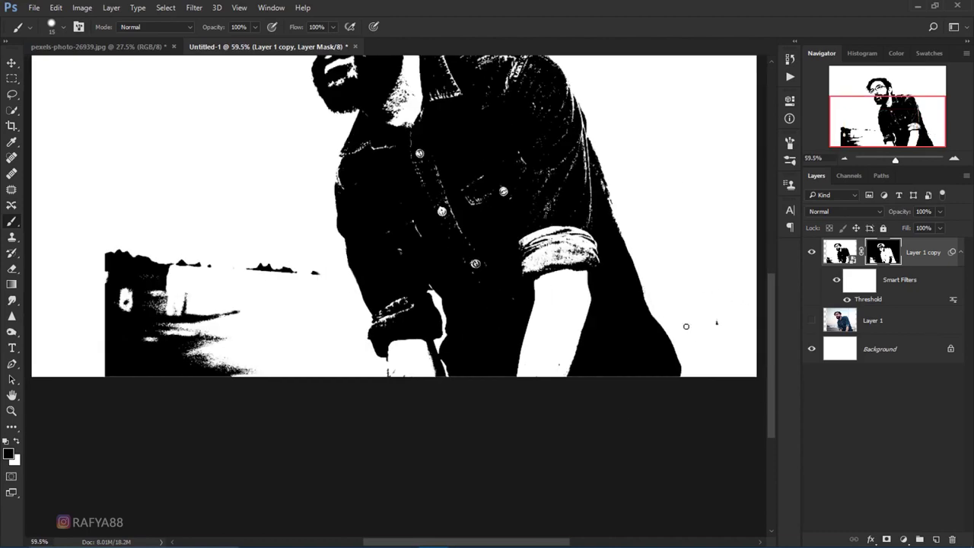
{"action": "scroll", "coordinate": [495, 365], "scroll_direction": "up", "scroll_amount": 3}
{"action": "key", "text": "bracketright"}
{"action": "key", "text": "bracketright"}
{"action": "key", "text": "bracketright"}
{"action": "scroll", "coordinate": [174, 474], "scroll_direction": "down", "scroll_amount": 2}
{"action": "key", "text": "bracketright"}
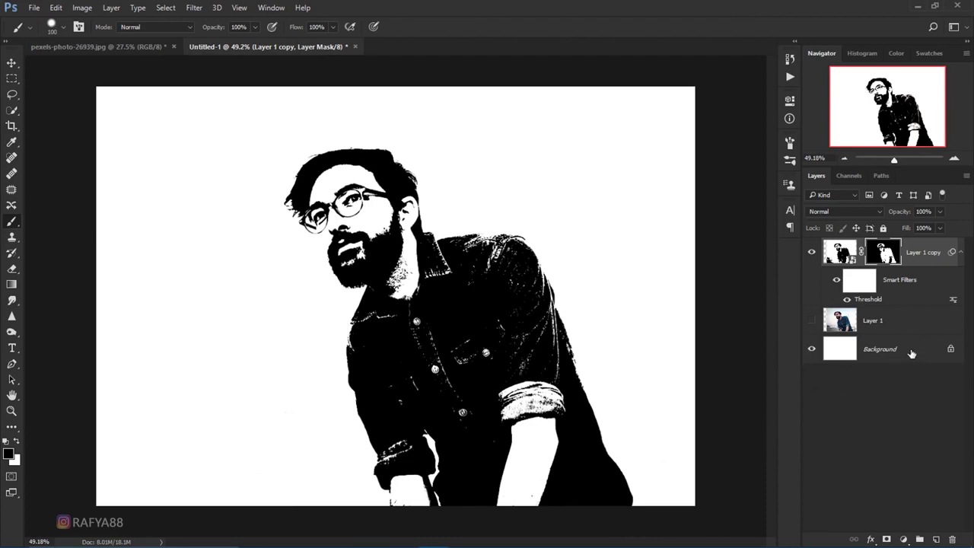
{"action": "left_click", "coordinate": [911, 352]}
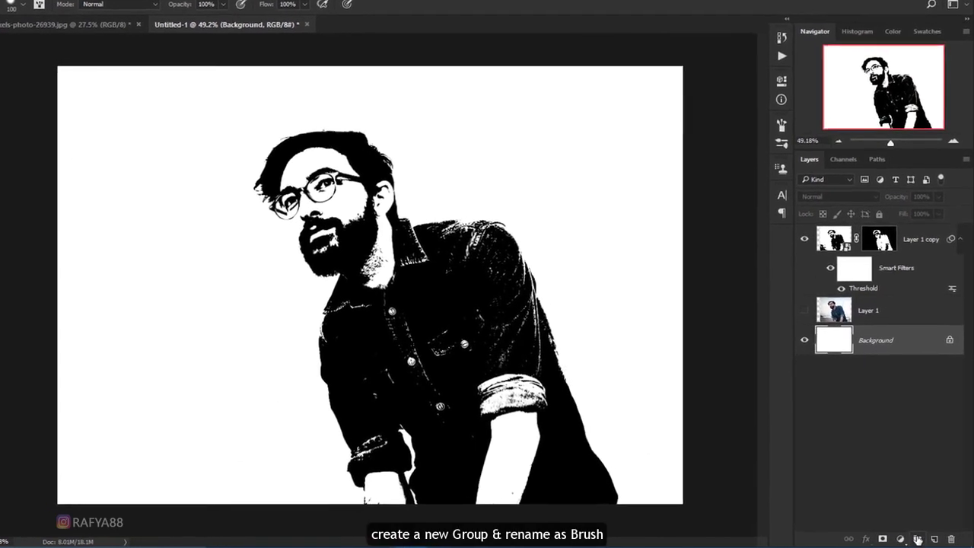
Create a layer group named brush above Background and add a new layer inside it.
{"action": "left_click", "coordinate": [913, 538]}
{"action": "double_click", "coordinate": [856, 325]}
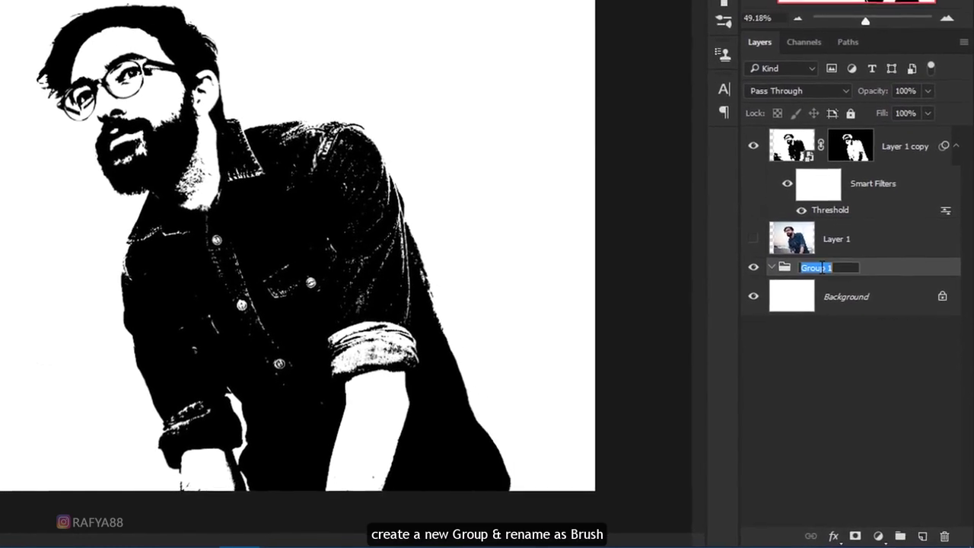
{"action": "type", "text": "brush"}
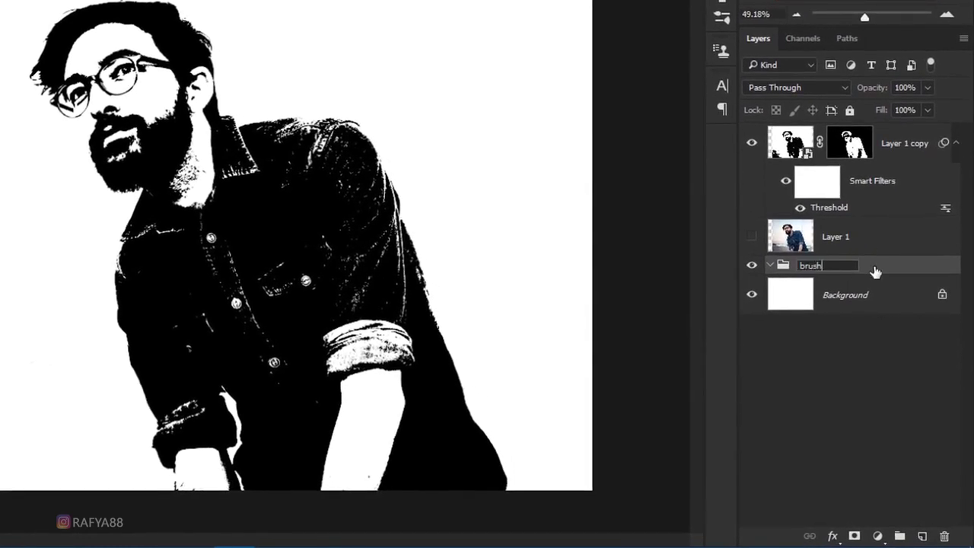
{"action": "key", "text": "Return"}
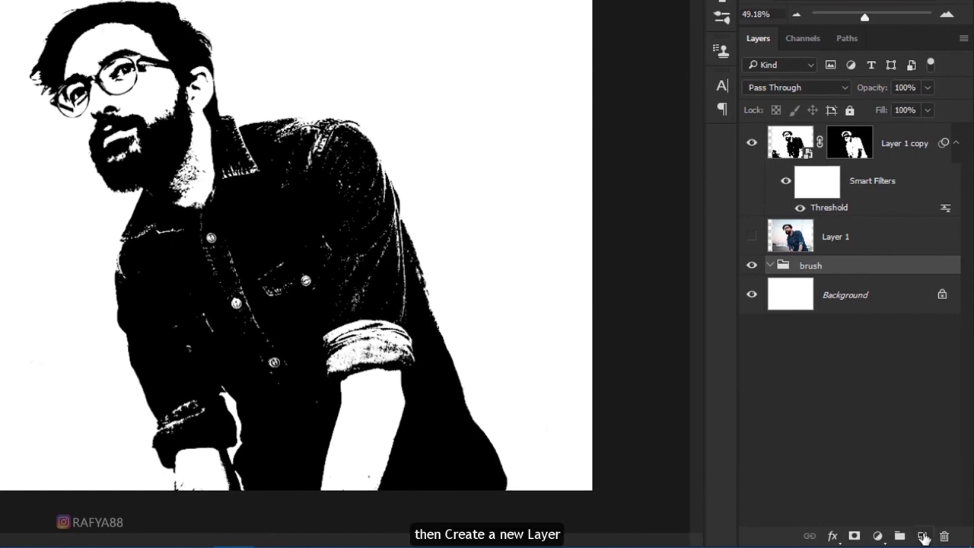
{"action": "left_click", "coordinate": [923, 538]}
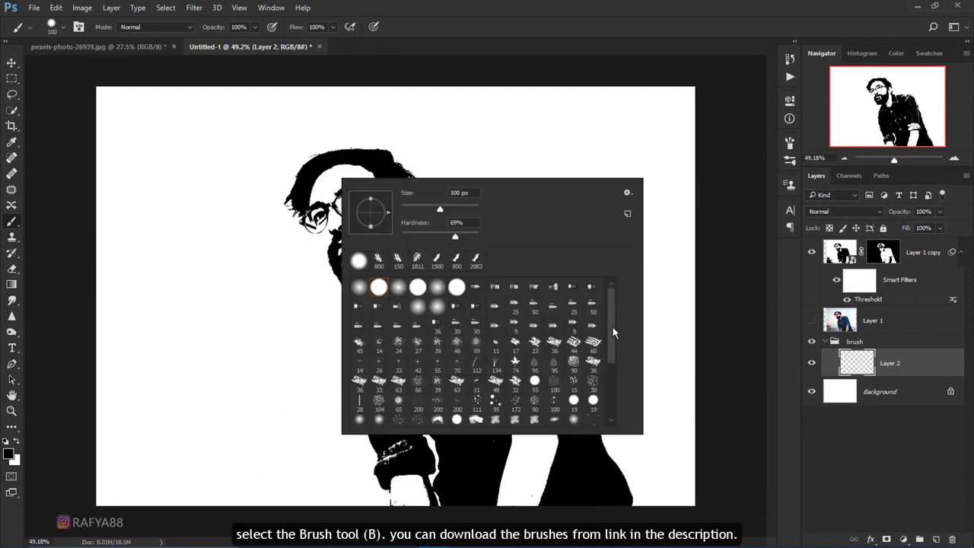
{"action": "left_click_drag", "start_coordinate": [613, 333], "coordinate": [614, 405]}
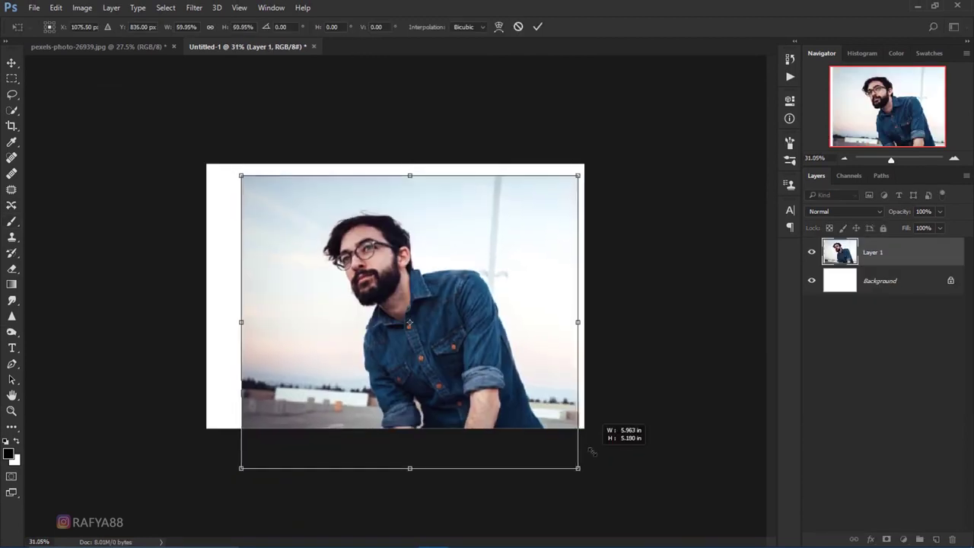
Nudge the photo slightly higher and commit its new size and position.
{"action": "left_click_drag", "start_coordinate": [501, 372], "coordinate": [501, 366]}
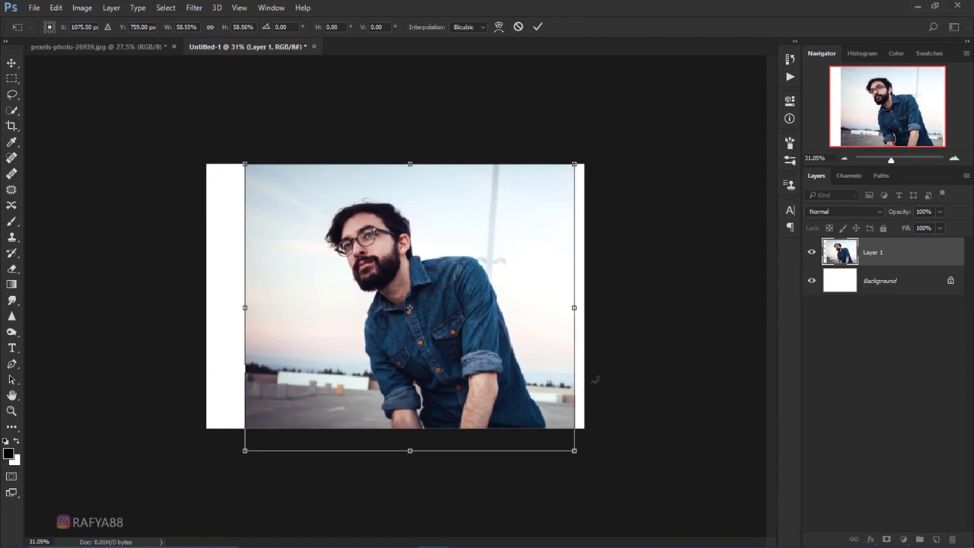
{"action": "left_click", "coordinate": [537, 26]}
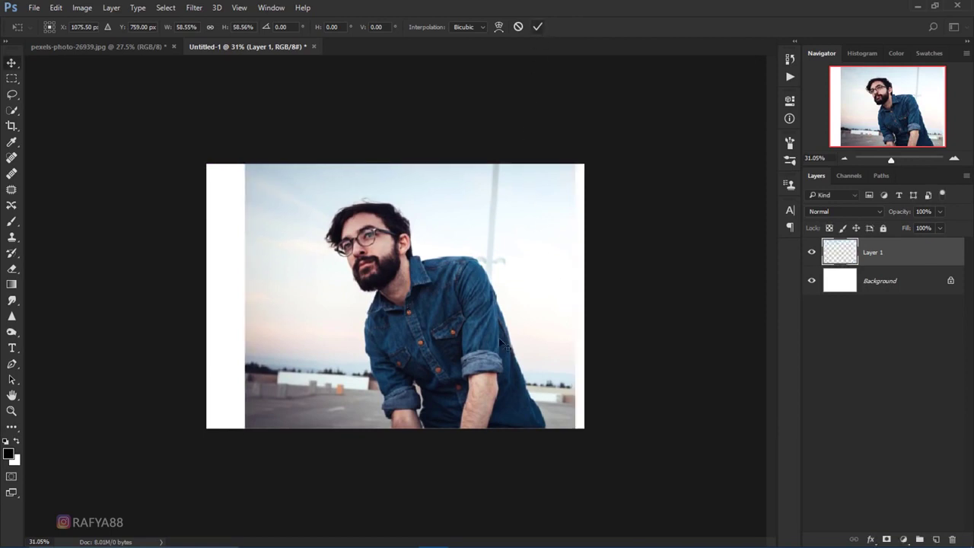
{"action": "key", "text": "ctrl+plus"}
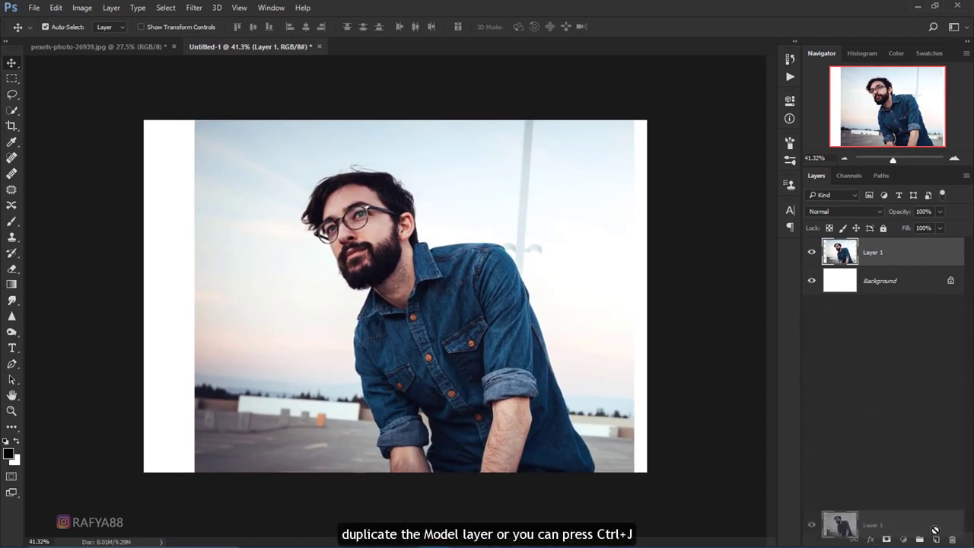
Duplicate Layer 1, hide the original, and convert Layer 1 copy to a smart object.
{"action": "left_click_drag", "start_coordinate": [900, 259], "coordinate": [936, 539]}
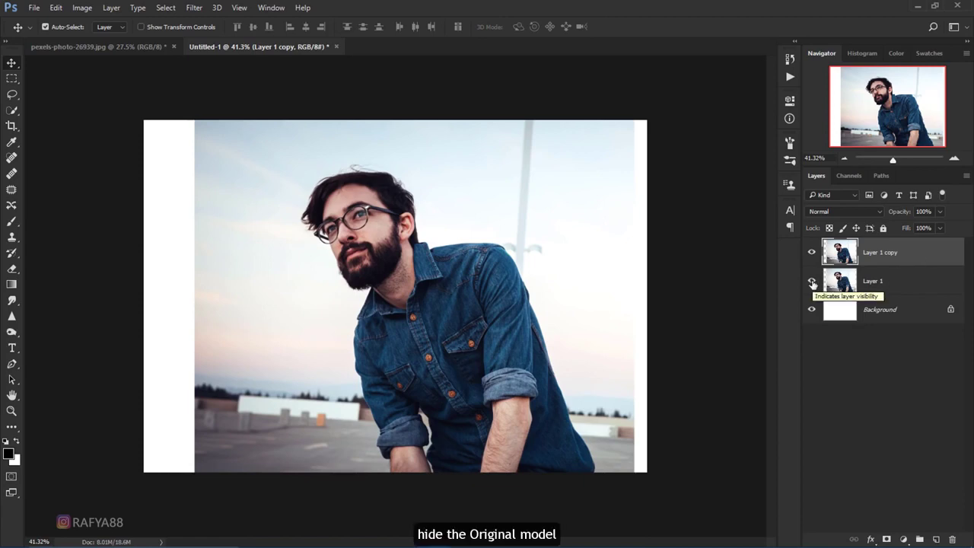
{"action": "left_click", "coordinate": [812, 281]}
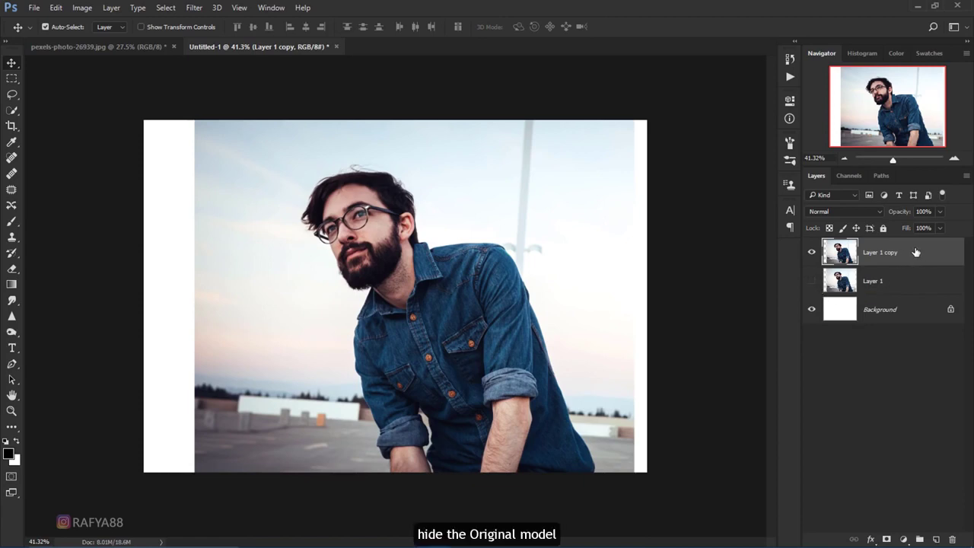
{"action": "right_click", "coordinate": [915, 252]}
{"action": "left_click", "coordinate": [716, 244]}
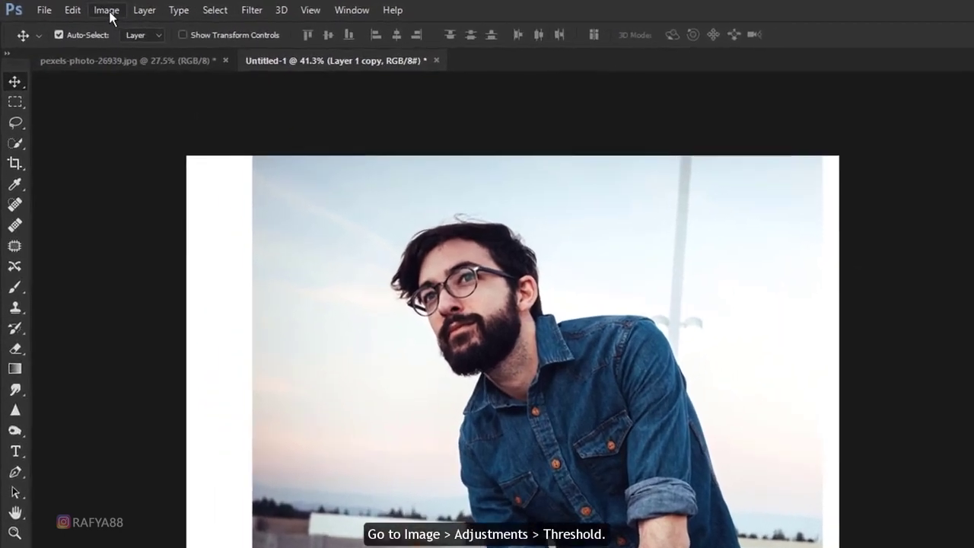
{"action": "left_click", "coordinate": [82, 7]}
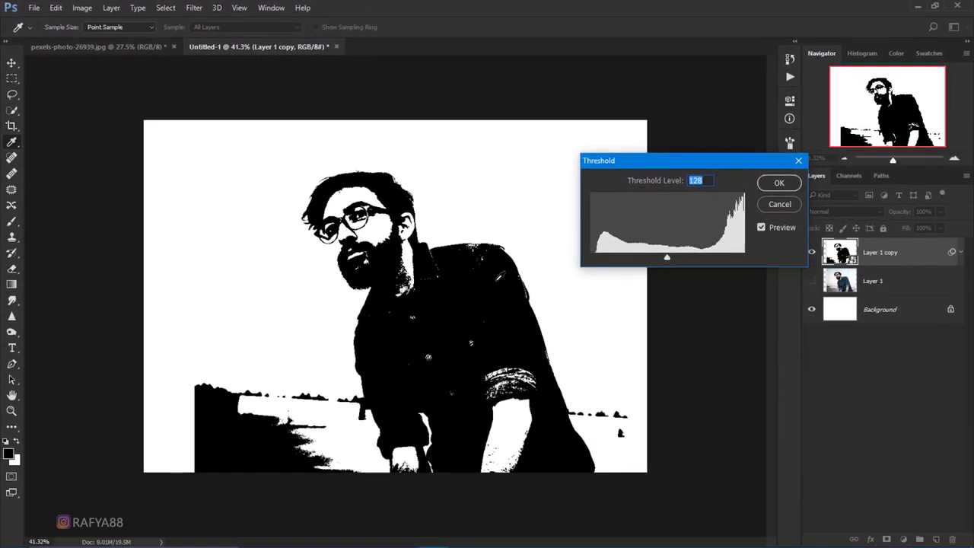
Apply a Threshold smart filter at level 100 to Layer 1 copy.
{"action": "left_click_drag", "start_coordinate": [677, 169], "coordinate": [588, 177]}
{"action": "mouse_move", "coordinate": [577, 266]}
{"action": "left_mouse_down"}
{"action": "mouse_move", "coordinate": [545, 266]}
{"action": "mouse_move", "coordinate": [561, 262]}
{"action": "left_mouse_up"}
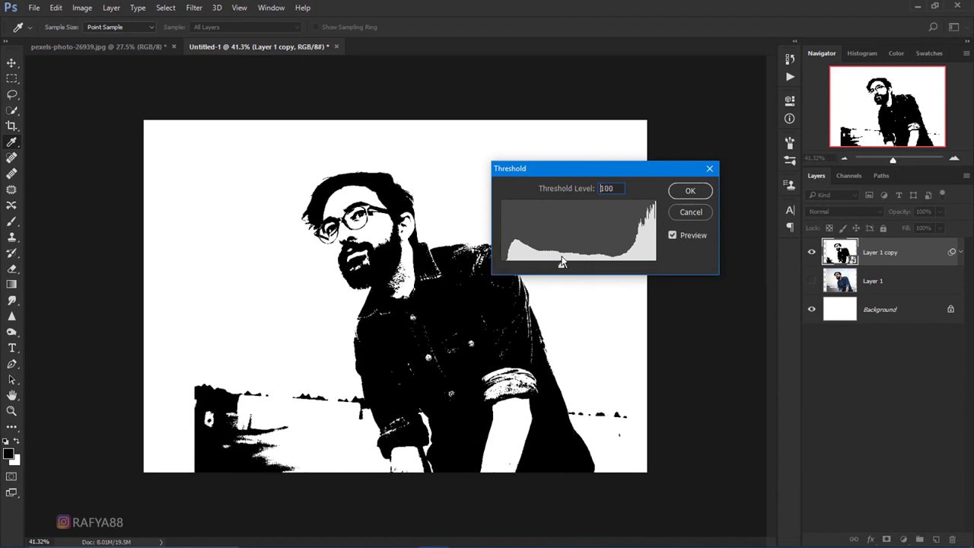
{"action": "left_click", "coordinate": [688, 190]}
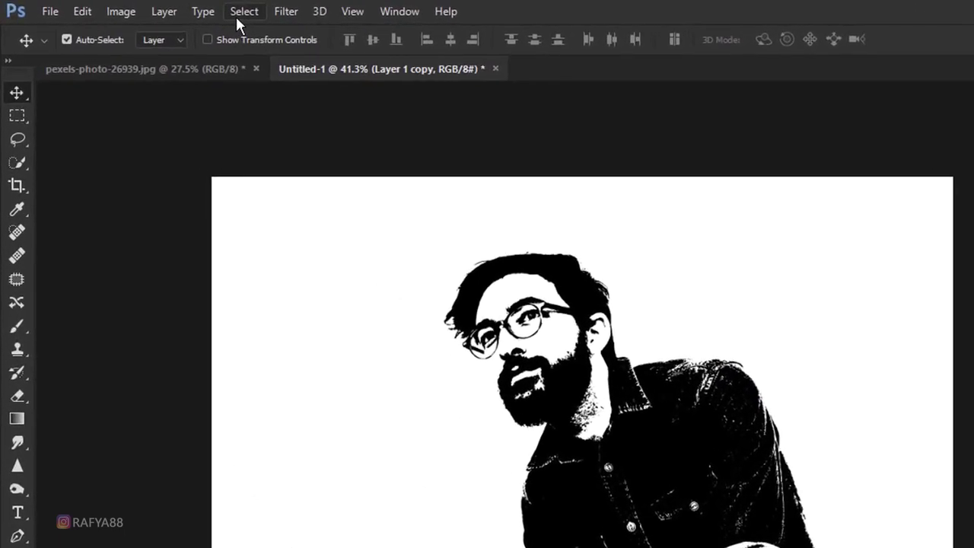
Start a Select > Color Range selection and move its dialog aside.
{"action": "left_click", "coordinate": [237, 17]}
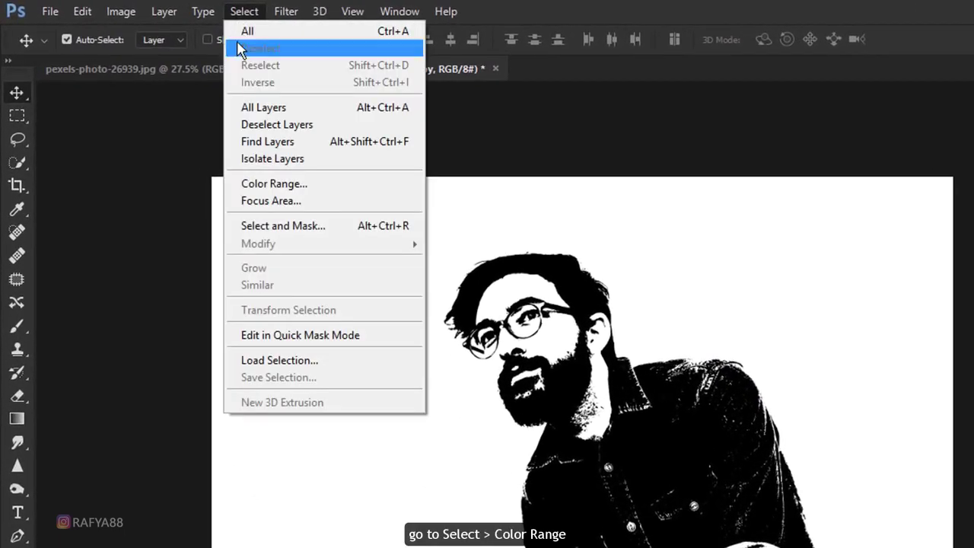
{"action": "left_click", "coordinate": [357, 194]}
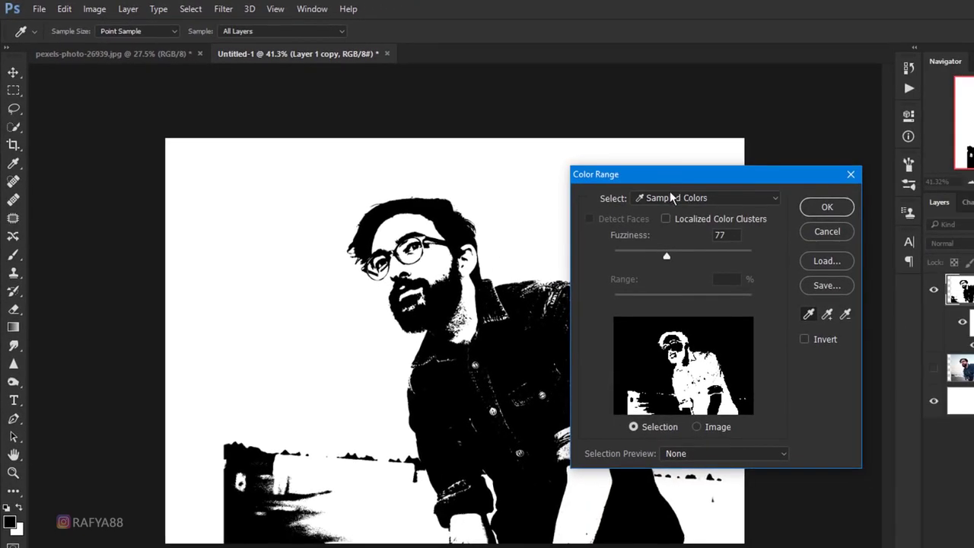
{"action": "left_click_drag", "start_coordinate": [671, 178], "coordinate": [629, 178]}
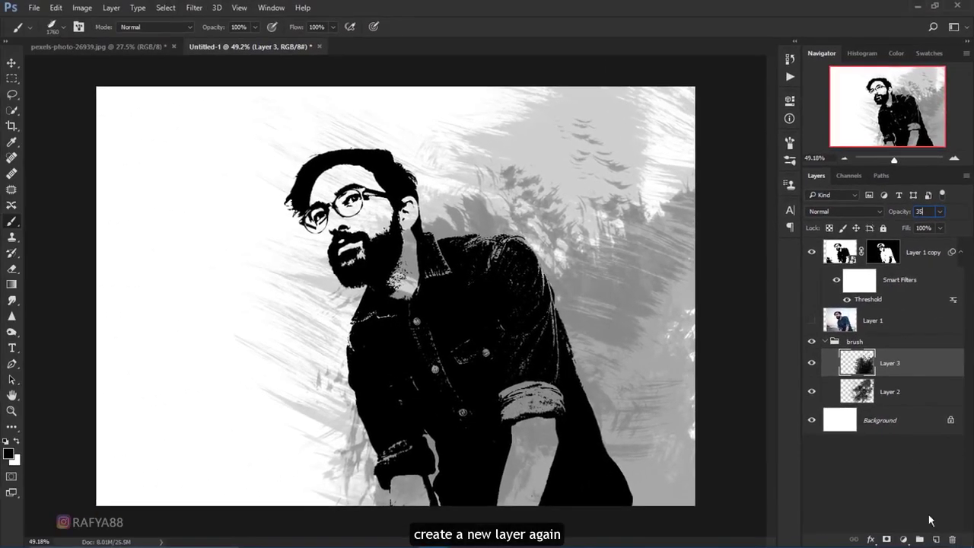
On a new Layer 4, stamp dark grass-brush strokes at the bottom left.
{"action": "left_click", "coordinate": [936, 540]}
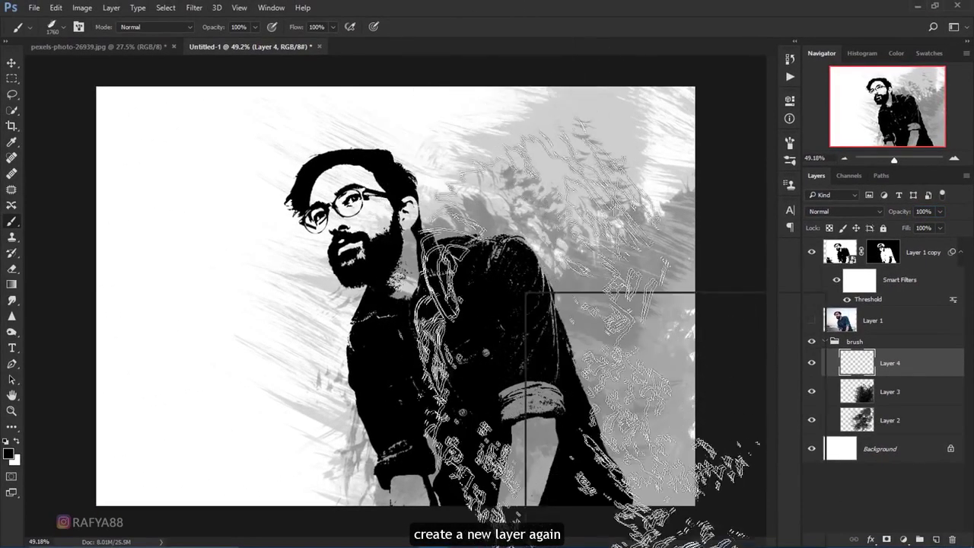
{"action": "right_click", "coordinate": [528, 295]}
{"action": "double_click", "coordinate": [699, 527]}
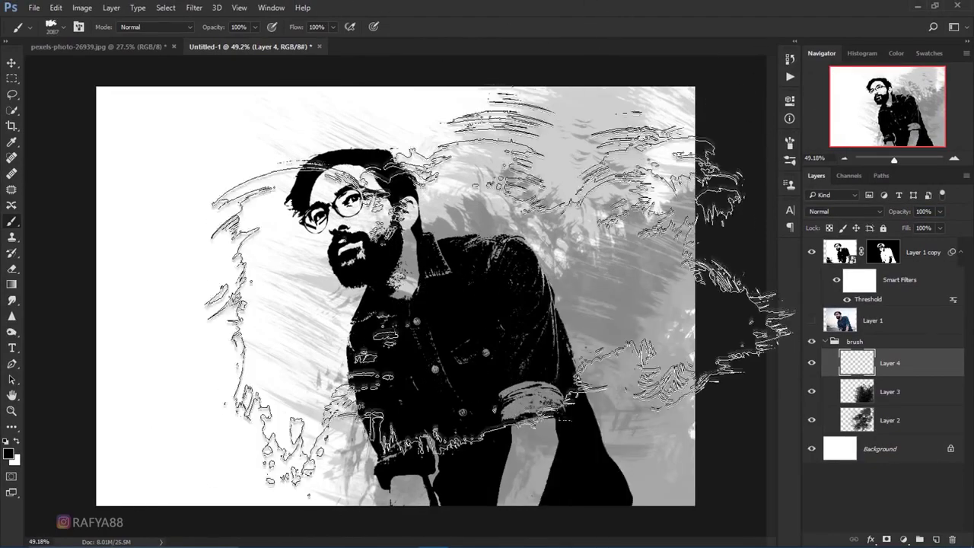
{"action": "left_click", "coordinate": [342, 434]}
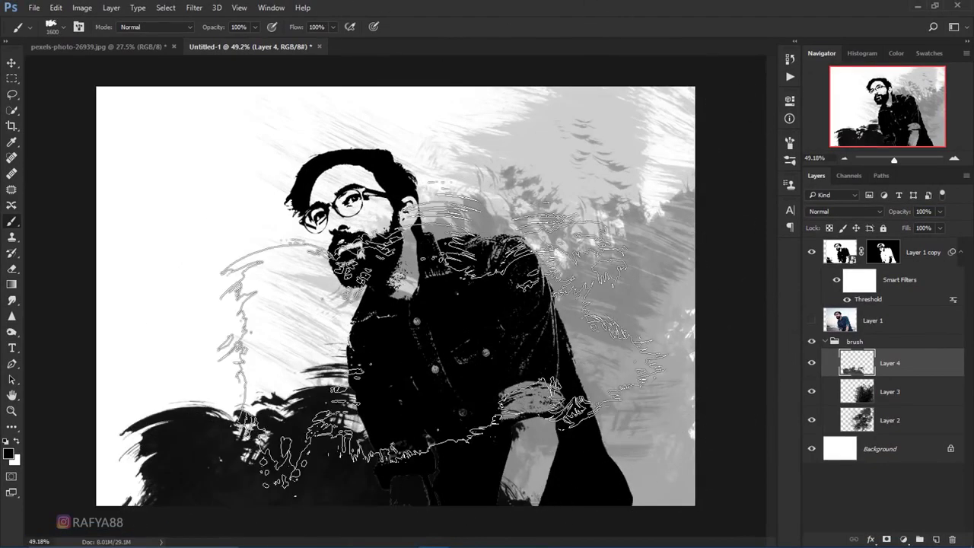
Stamp a 2000 px dark stroke on the right and set Layer 4 opacity to 45%.
{"action": "right_click", "coordinate": [456, 293]}
{"action": "left_click", "coordinate": [707, 508]}
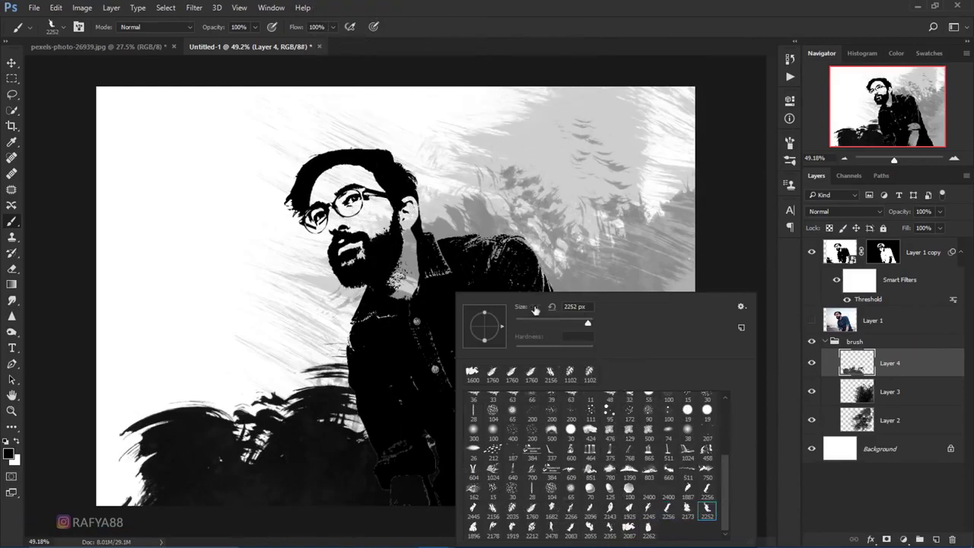
{"action": "left_click_drag", "start_coordinate": [588, 322], "coordinate": [583, 322]}
{"action": "key", "text": "Return"}
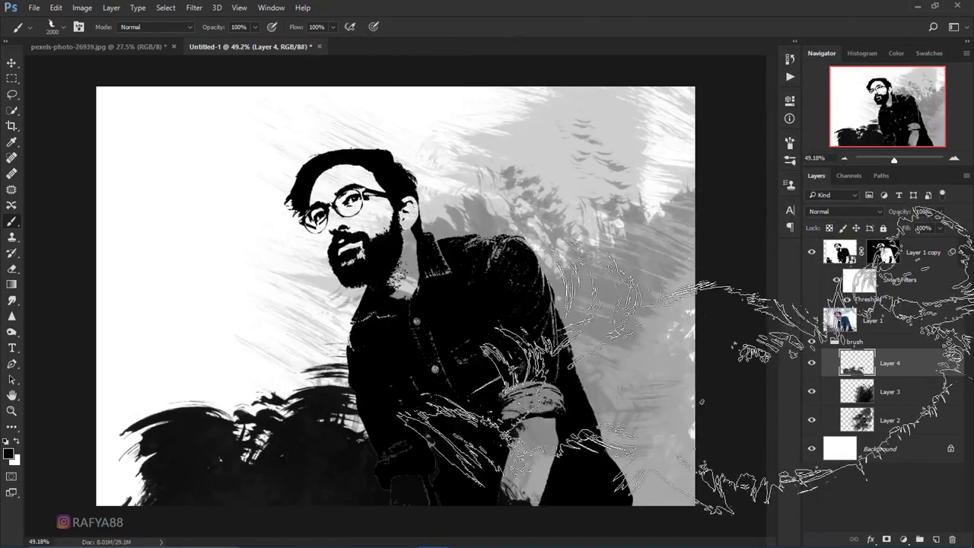
{"action": "left_click", "coordinate": [923, 212]}
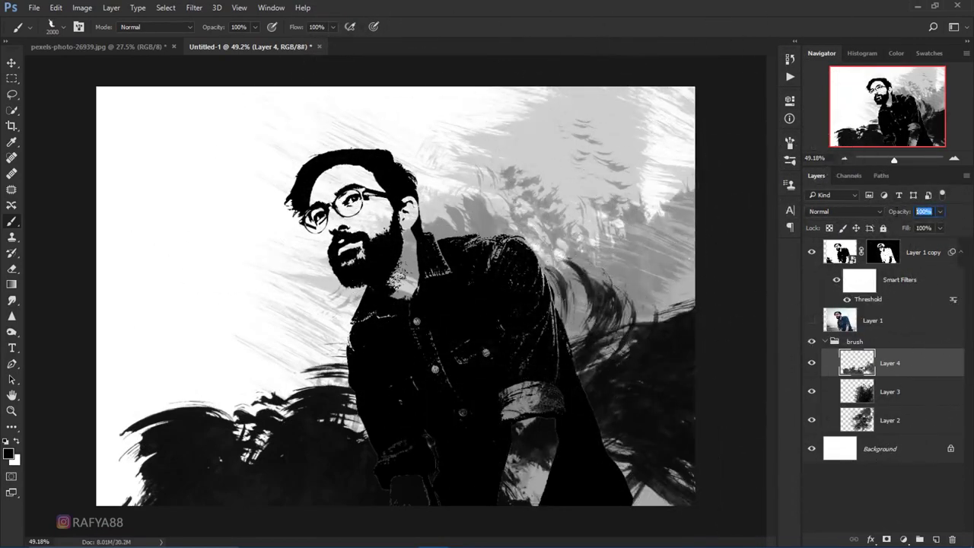
{"action": "type", "text": "50"}
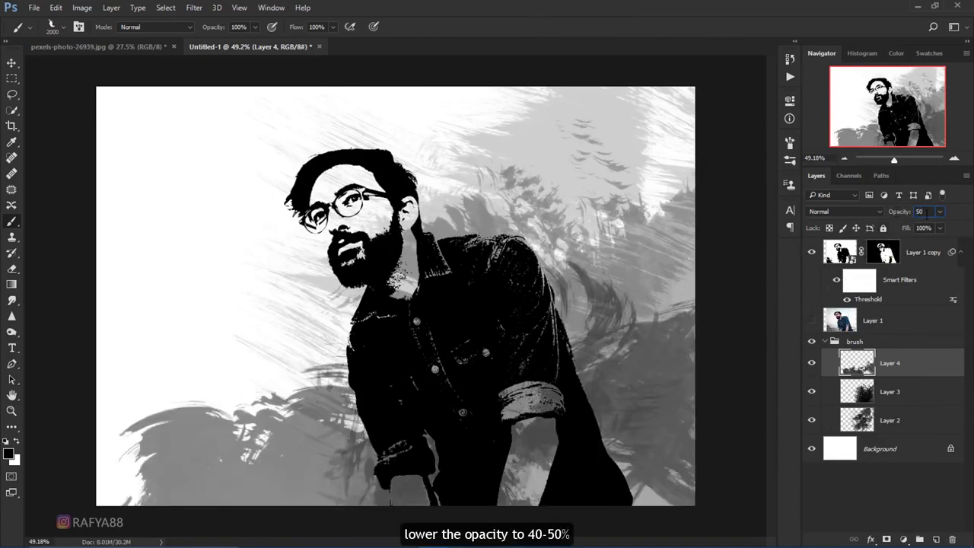
{"action": "type", "text": "45"}
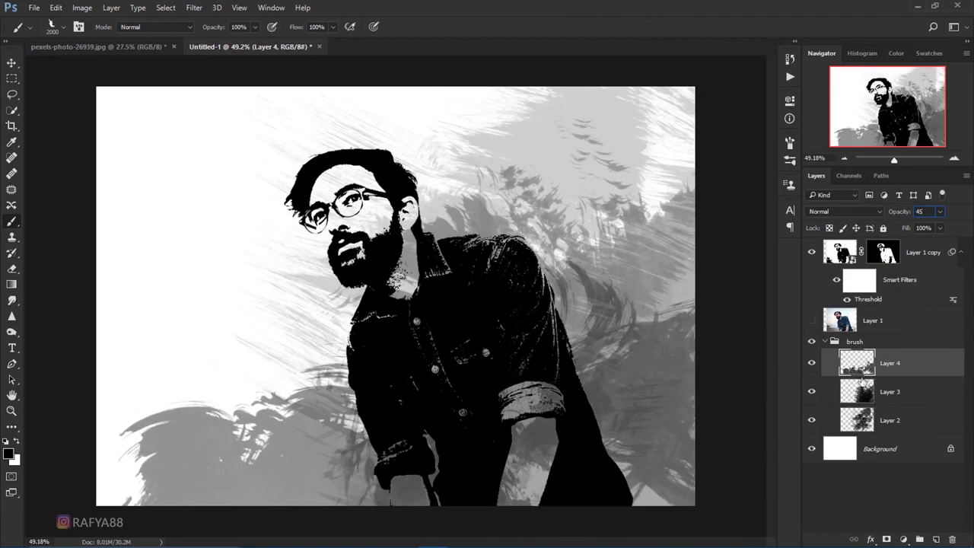
{"action": "key", "text": "ctrl+minus"}
{"action": "key", "text": "ctrl+t"}
Rotate the Layer 4 strokes about -7°, shift them lower, and commit.
{"action": "left_click_drag", "start_coordinate": [466, 246], "coordinate": [465, 283]}
{"action": "left_click_drag", "start_coordinate": [468, 323], "coordinate": [468, 335]}
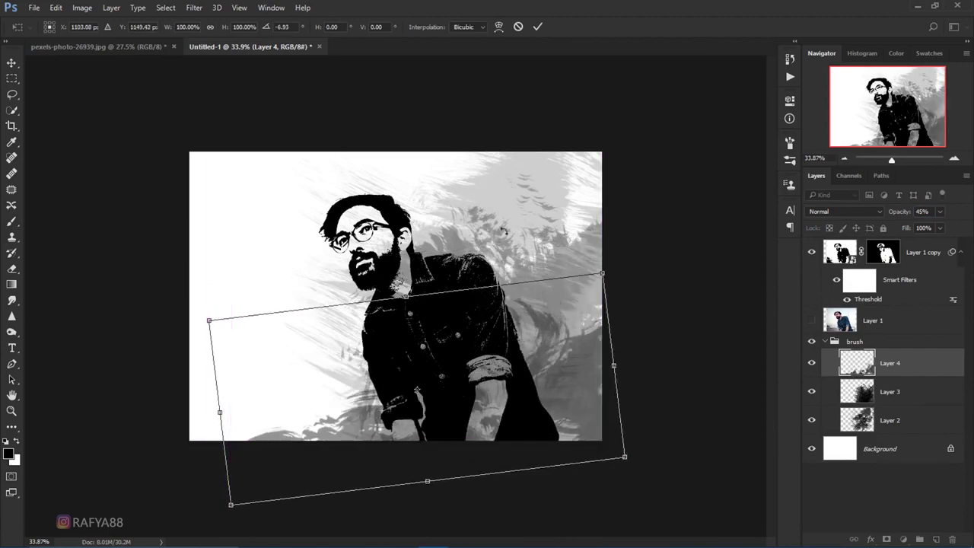
{"action": "left_click", "coordinate": [537, 27]}
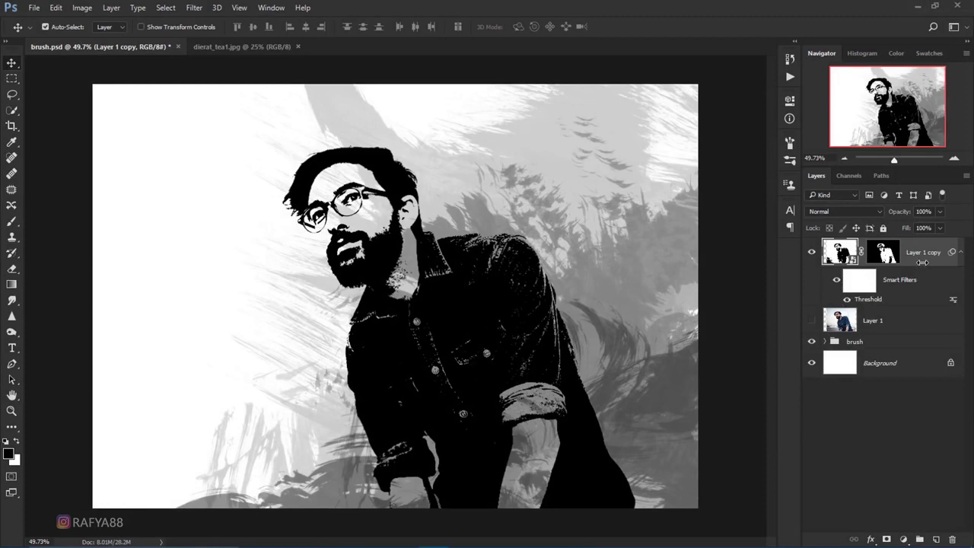
Show Layer 1, move it to the top of the stack, and add a white layer mask.
{"action": "left_click", "coordinate": [896, 329]}
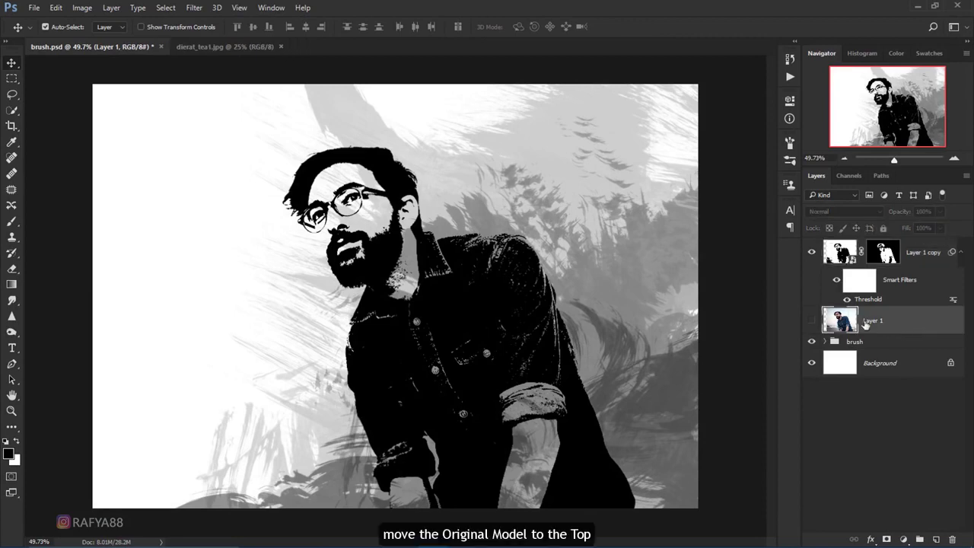
{"action": "left_click", "coordinate": [811, 320]}
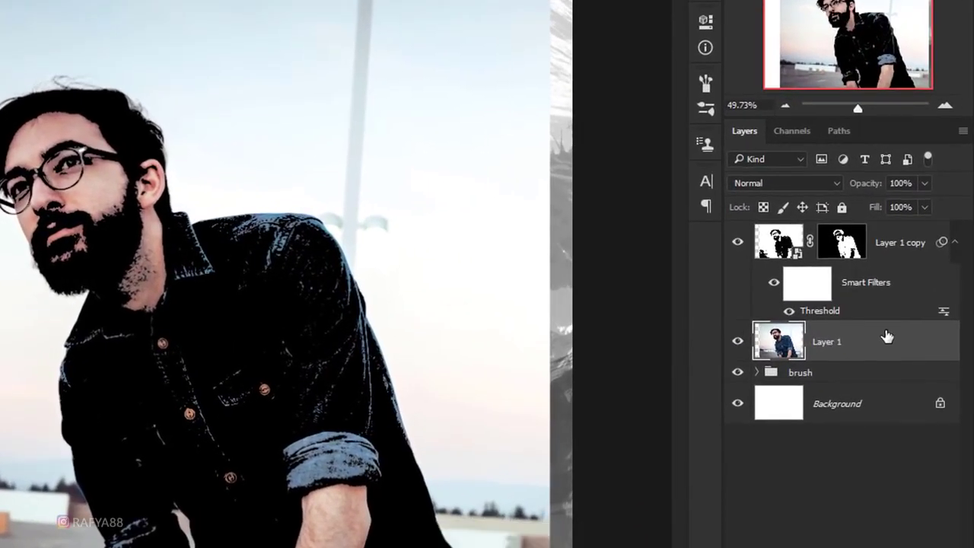
{"action": "left_click_drag", "start_coordinate": [887, 337], "coordinate": [865, 232]}
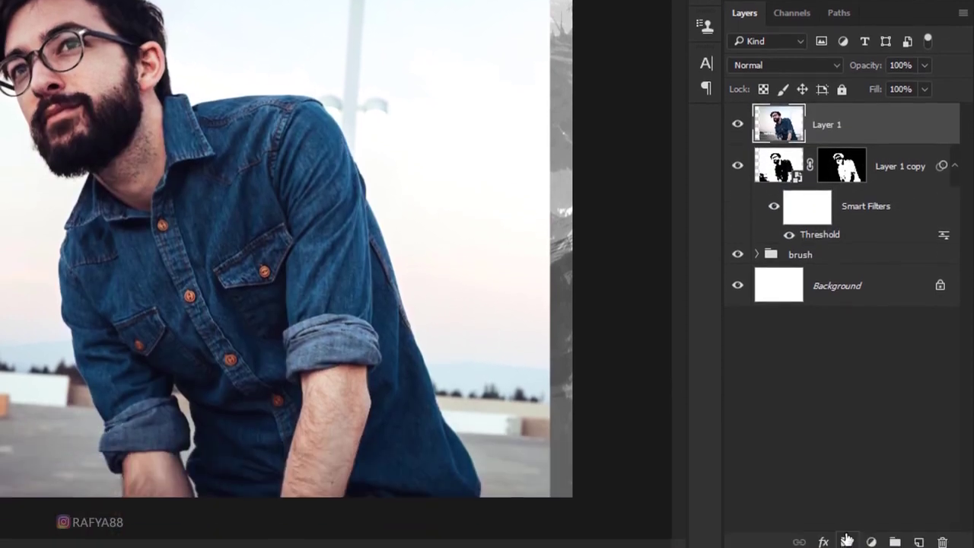
{"action": "left_click", "coordinate": [846, 535]}
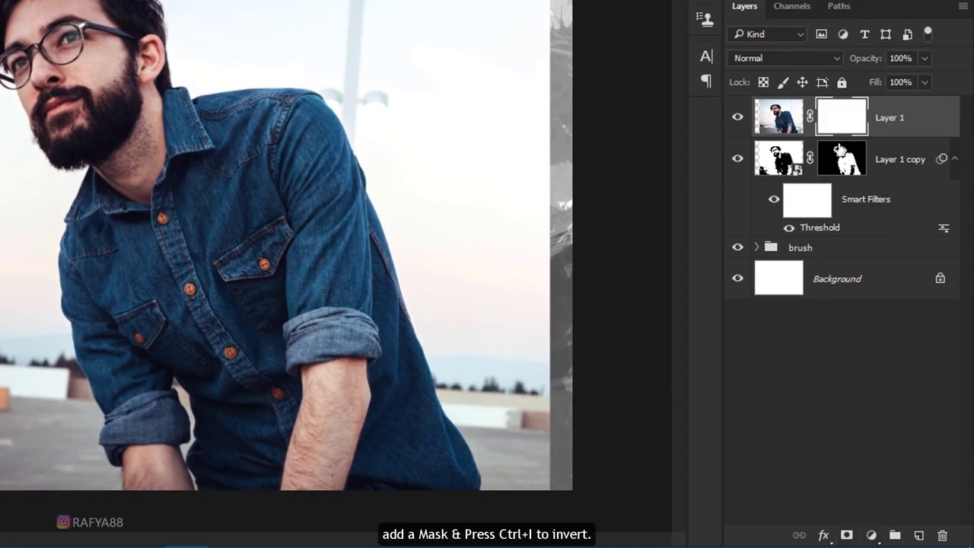